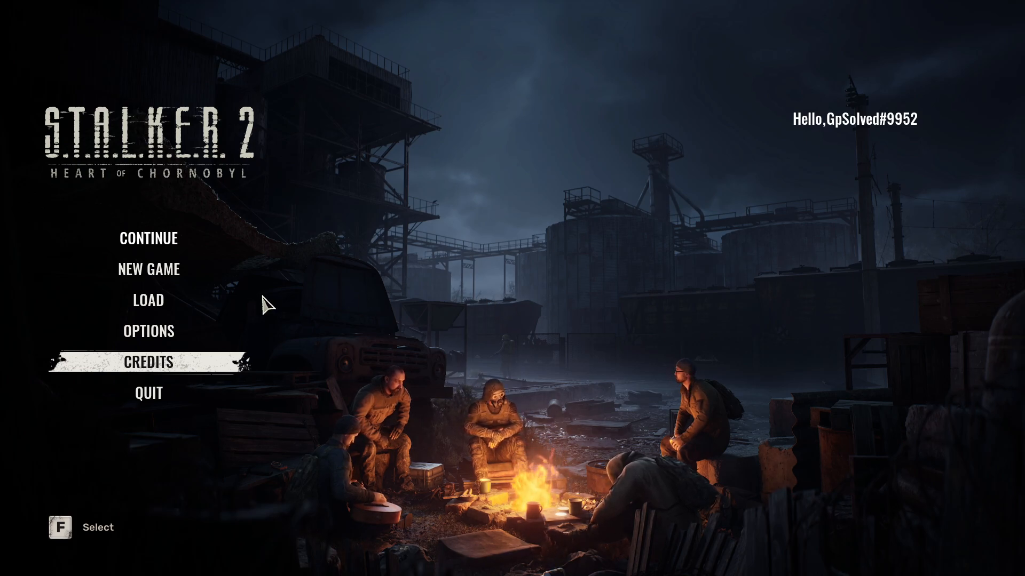
- Open the game's graphics options and set Texture quality to High
{"action": "left_click", "coordinate": [181, 335]}
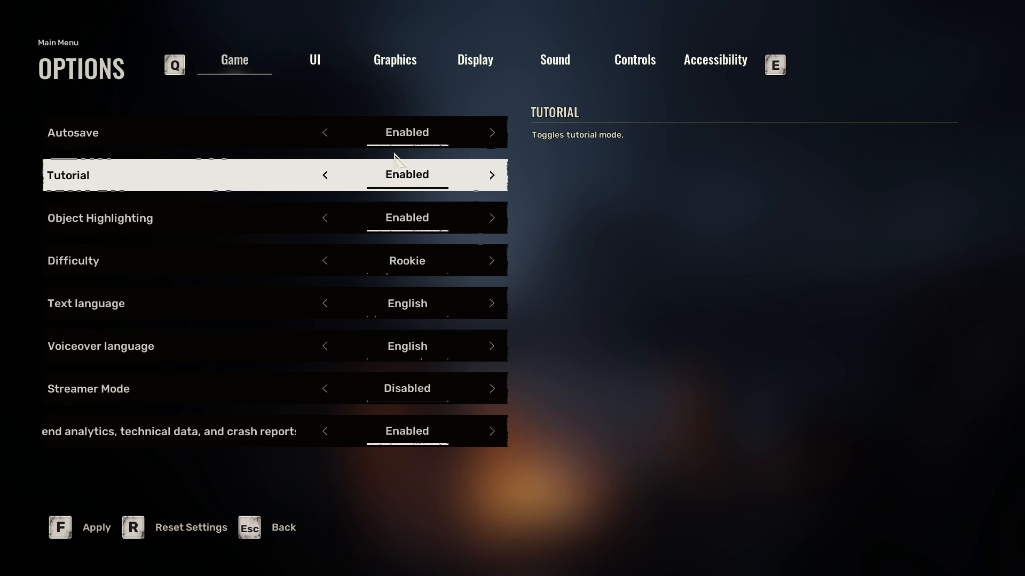
{"action": "left_click", "coordinate": [395, 61]}
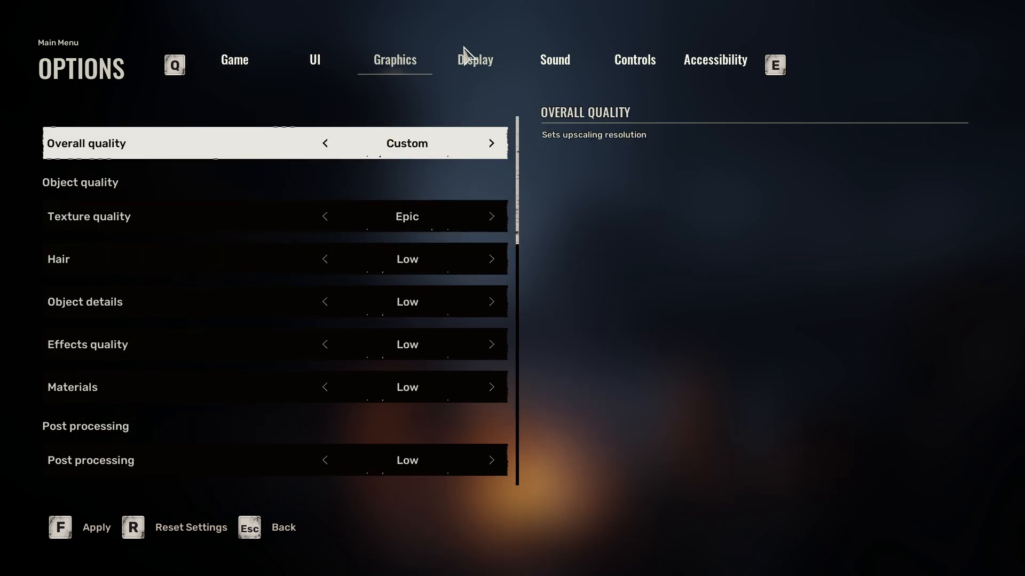
{"action": "left_click", "coordinate": [455, 60]}
{"action": "left_click", "coordinate": [418, 60]}
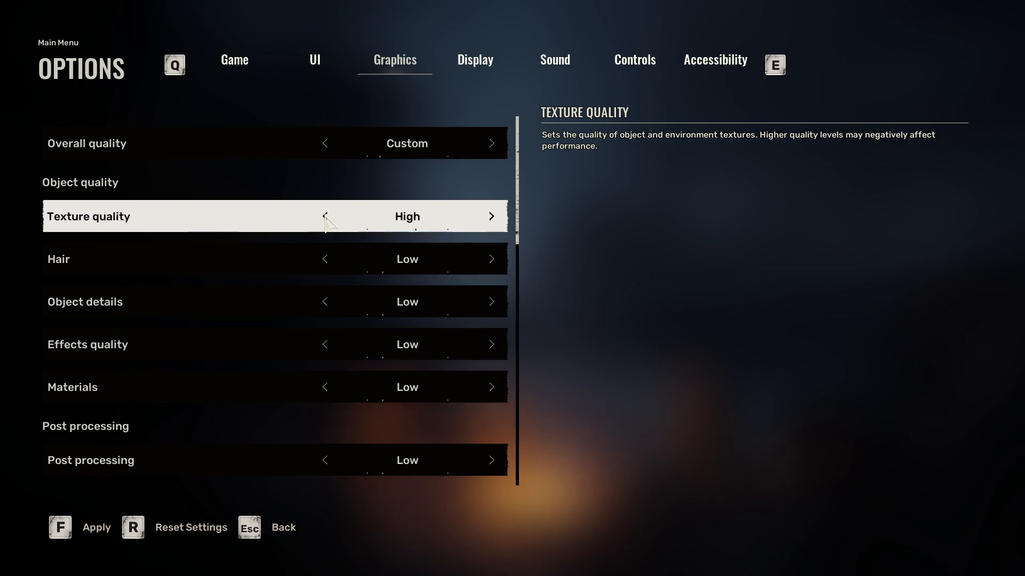
{"action": "left_click", "coordinate": [325, 216]}
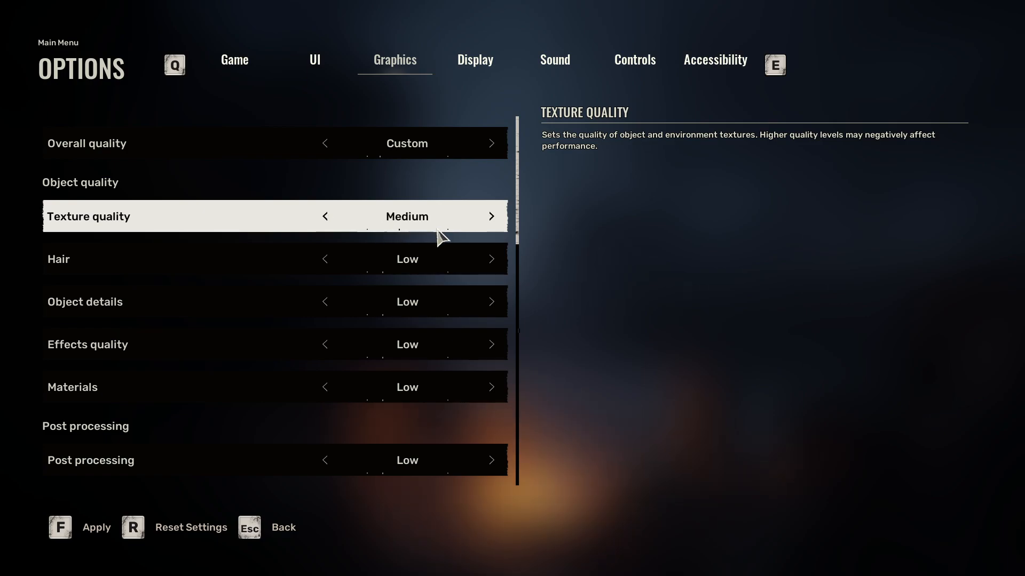
{"action": "left_click", "coordinate": [492, 217]}
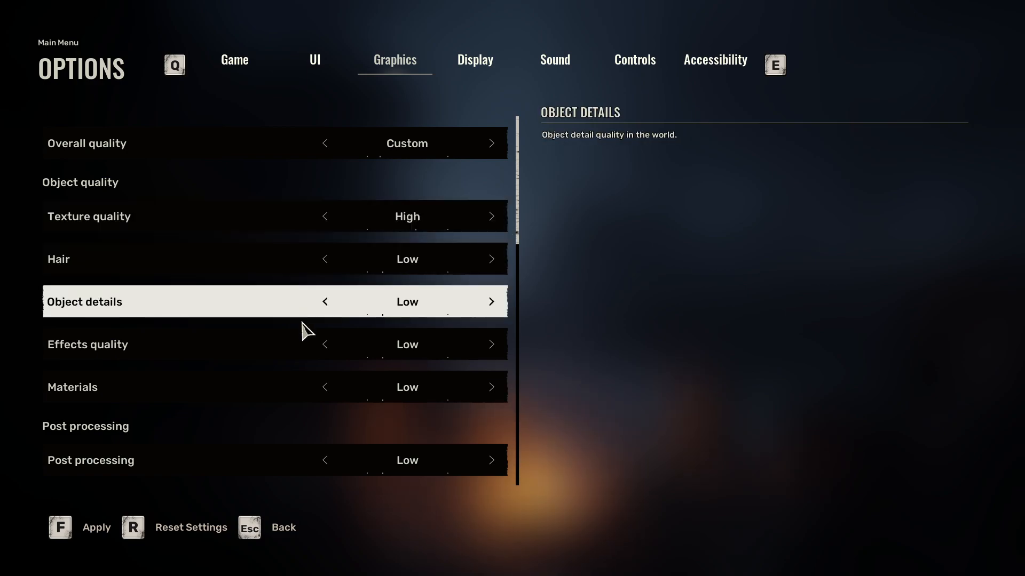
- Set the upscaling method to FSR 3.1 and the upscaling quality to Balanced
{"action": "left_click_drag", "start_coordinate": [516, 223], "coordinate": [526, 322]}
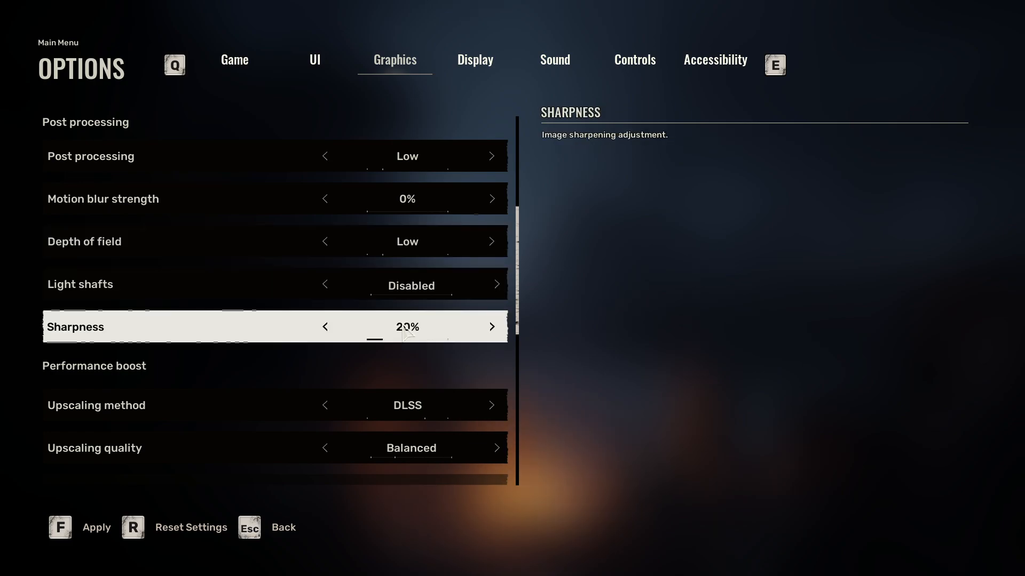
{"action": "left_click_drag", "start_coordinate": [520, 256], "coordinate": [511, 315]}
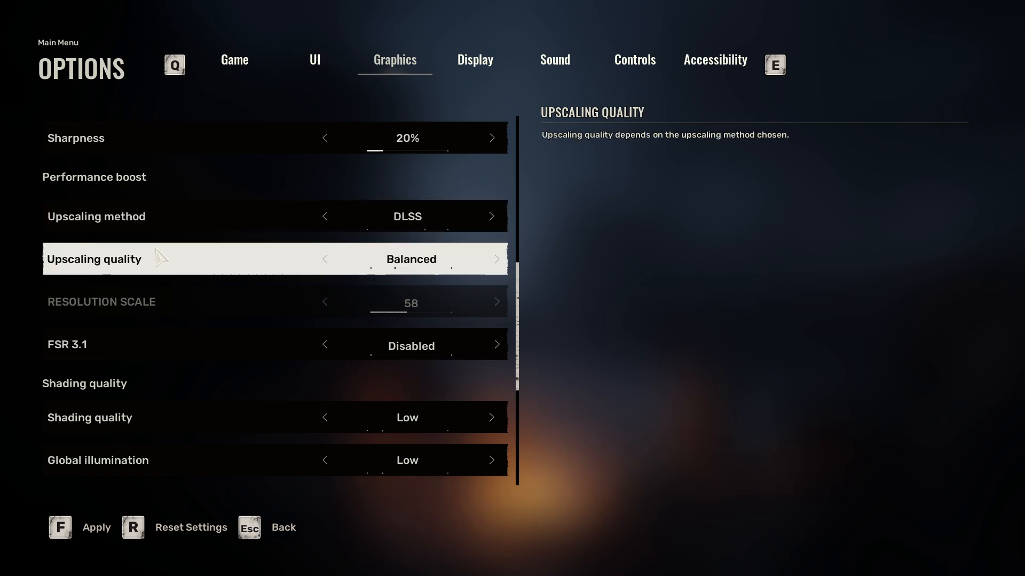
{"action": "left_click", "coordinate": [491, 218]}
{"action": "left_click", "coordinate": [491, 218]}
{"action": "left_click", "coordinate": [491, 217]}
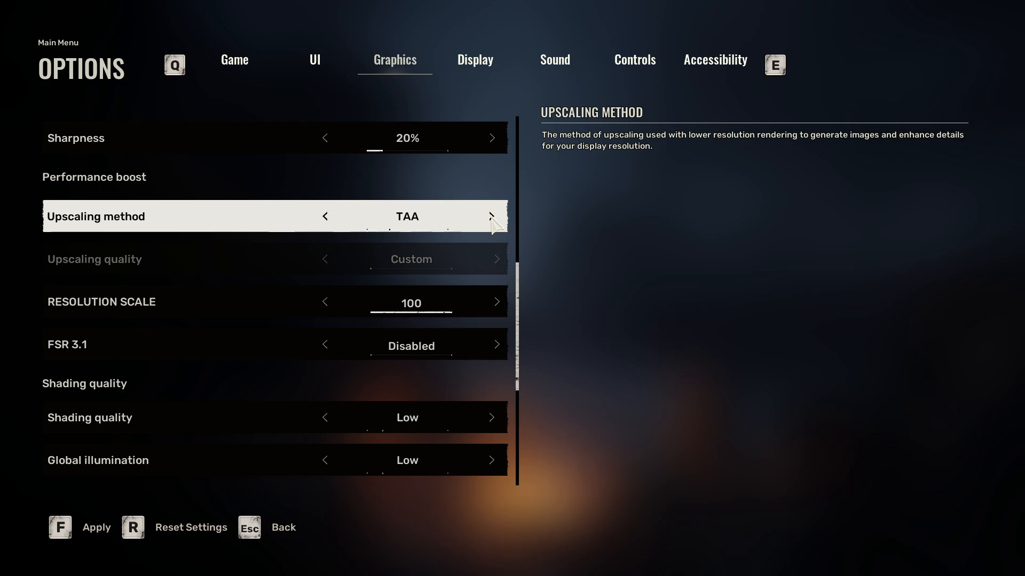
{"action": "left_click", "coordinate": [491, 217]}
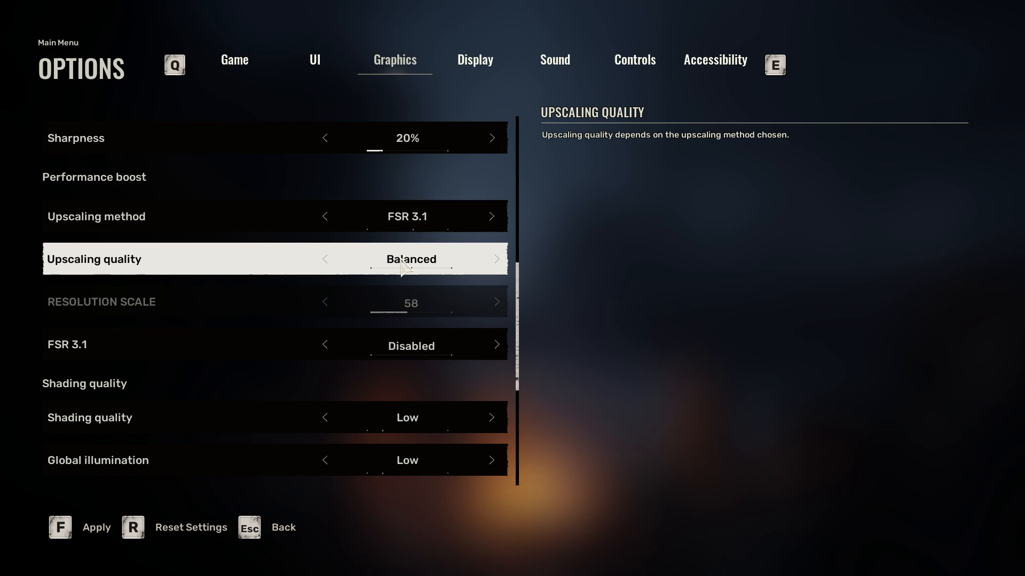
{"action": "left_click", "coordinate": [497, 260]}
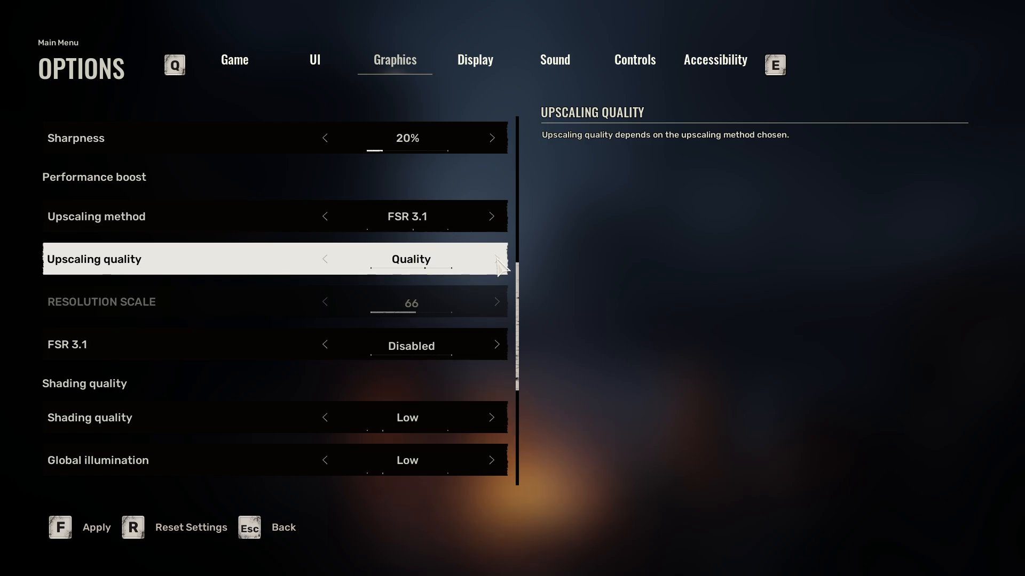
{"action": "left_click", "coordinate": [325, 260]}
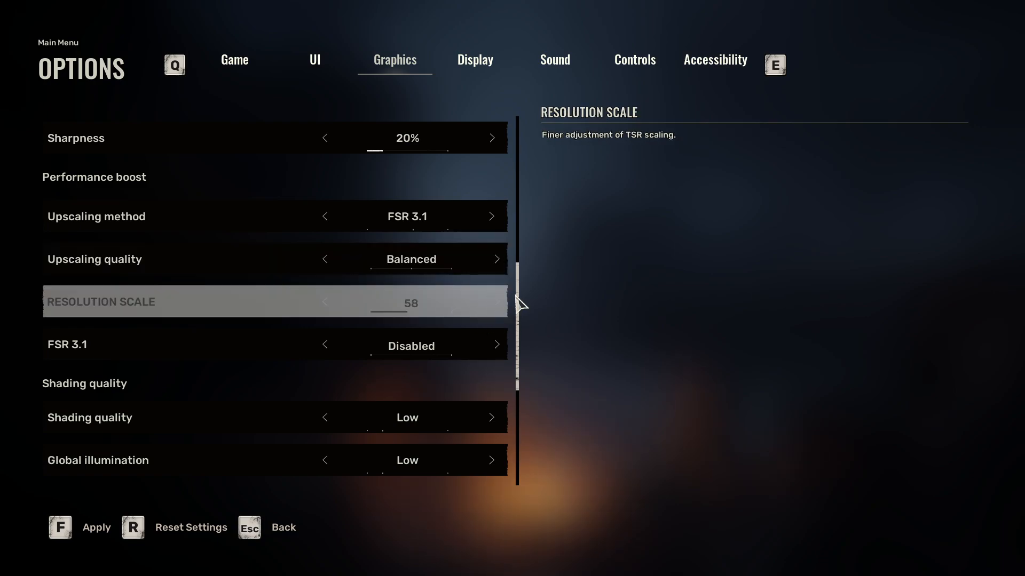
- Review the shading and environment quality settings, and switch to the display options, discarding the unsaved graphics changes
{"action": "scroll", "coordinate": [505, 326], "scroll_direction": "down", "scroll_amount": 5}
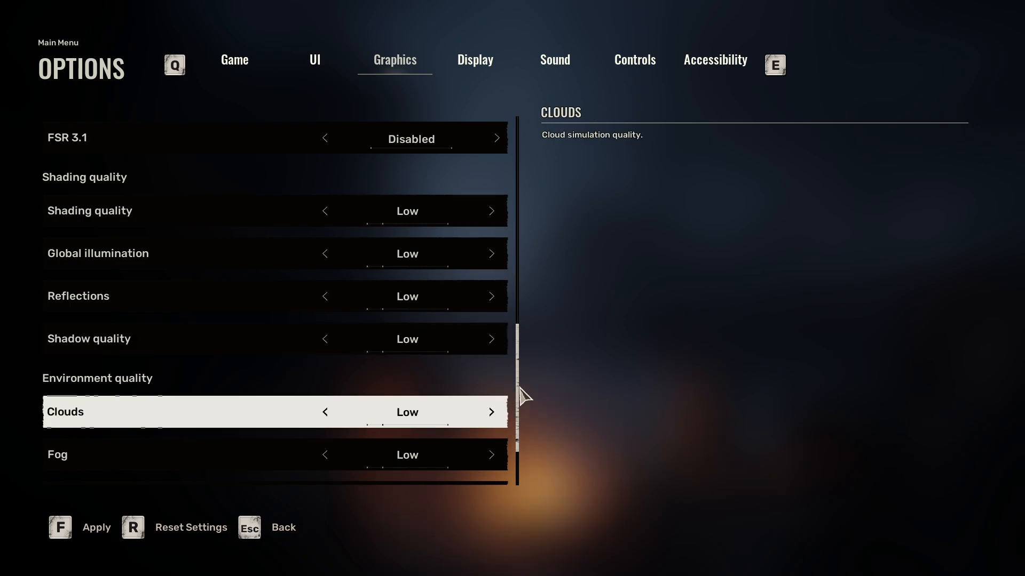
{"action": "left_click_drag", "start_coordinate": [520, 393], "coordinate": [517, 430]}
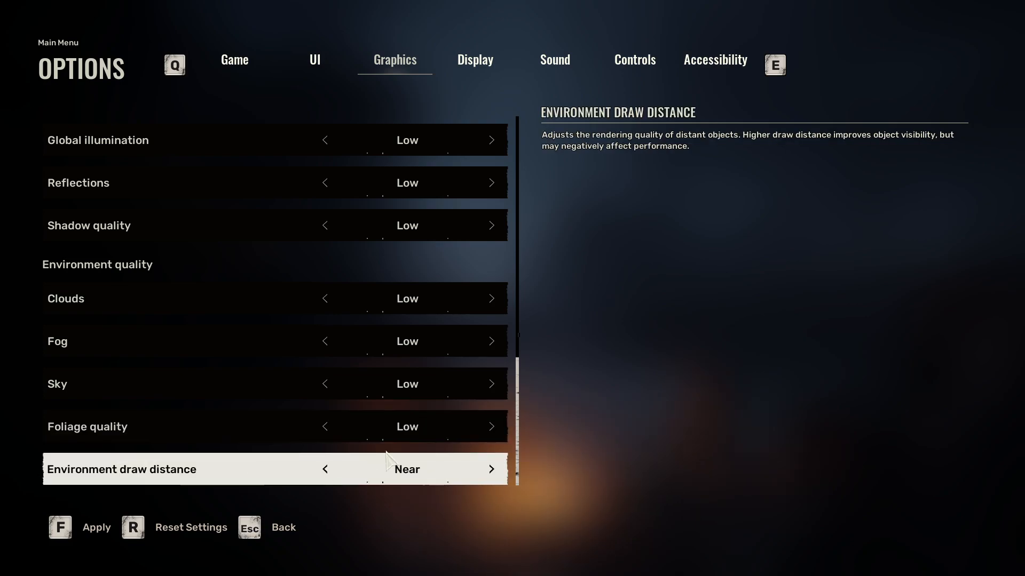
{"action": "left_click", "coordinate": [480, 66]}
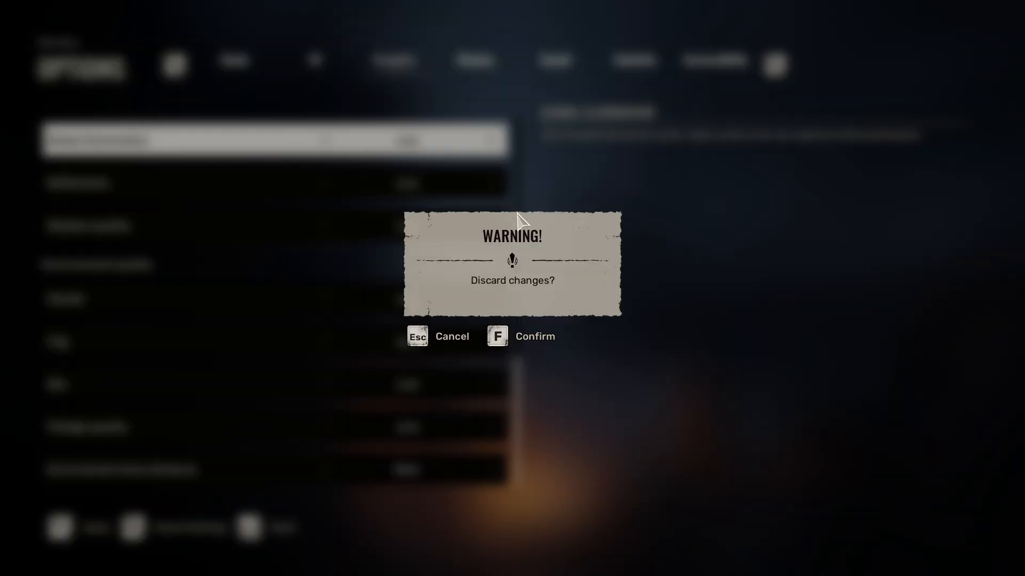
{"action": "left_click", "coordinate": [504, 342]}
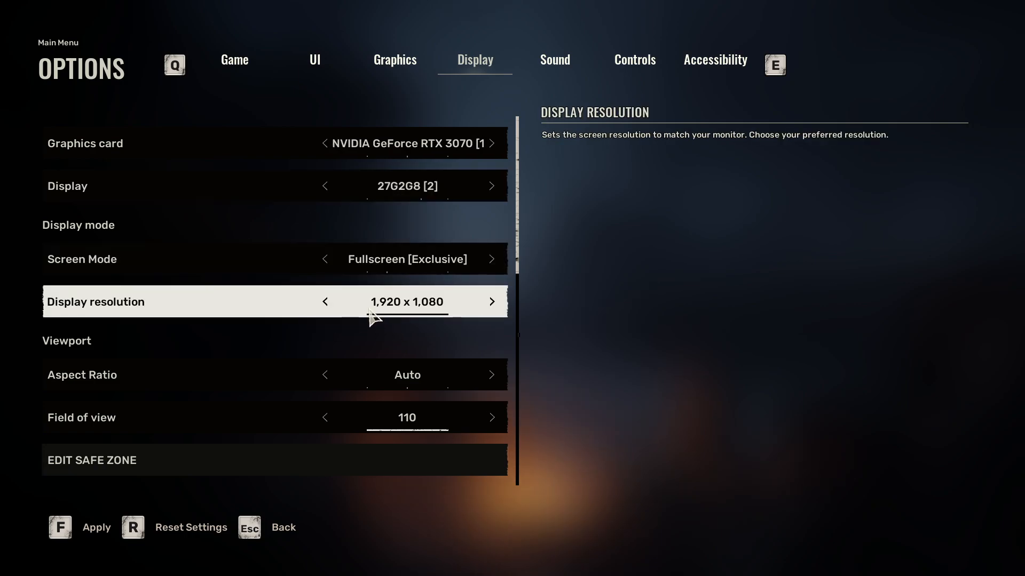
- Review the frame control and image correction options, toggling NVIDIA Reflex Low Latency off and back to Enabled
{"action": "left_click_drag", "start_coordinate": [519, 263], "coordinate": [525, 359]}
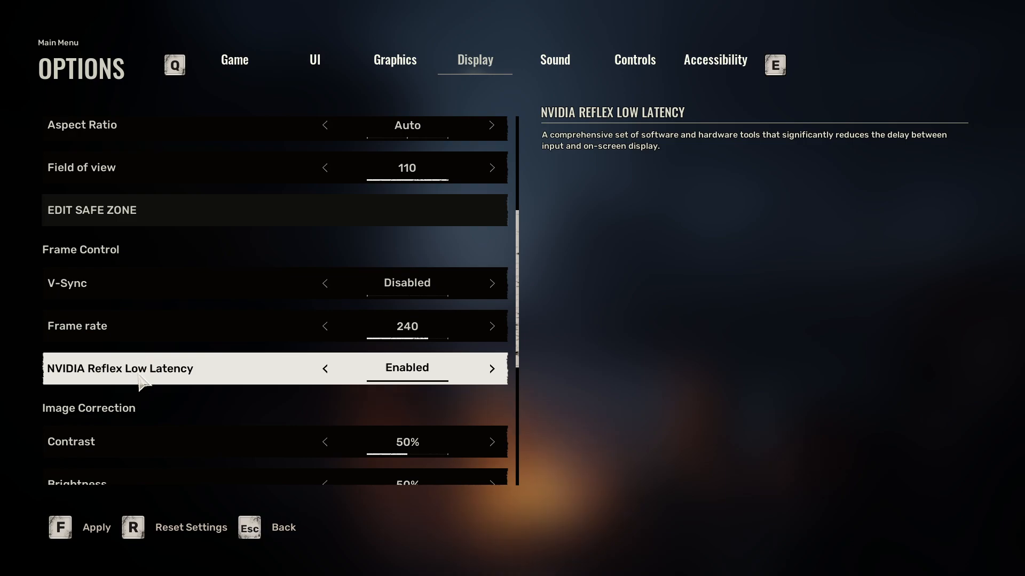
{"action": "left_click", "coordinate": [496, 371]}
{"action": "left_click", "coordinate": [495, 370]}
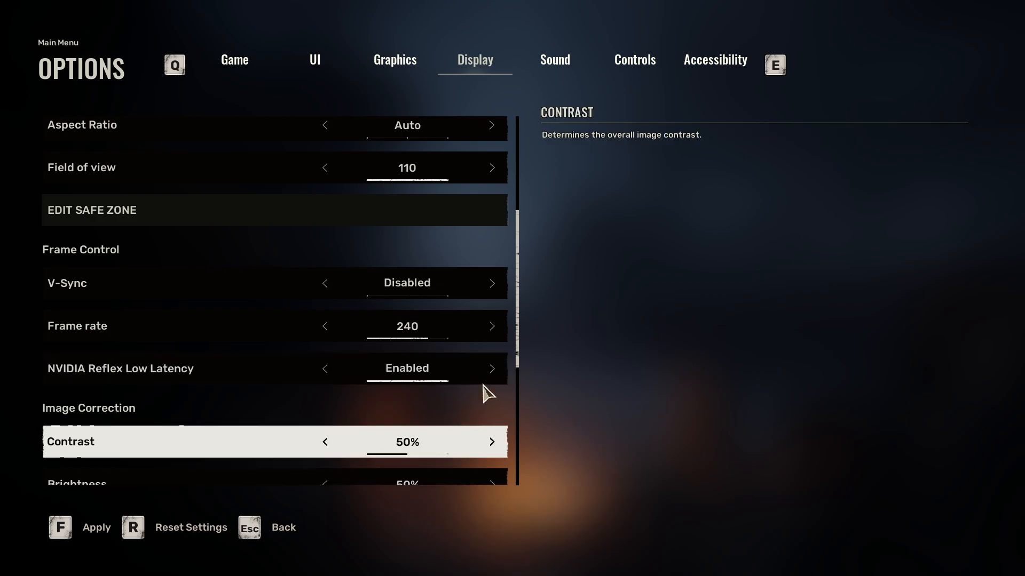
{"action": "scroll", "coordinate": [522, 302], "scroll_direction": "down", "scroll_amount": 2}
{"action": "left_click_drag", "start_coordinate": [522, 302], "coordinate": [522, 248]}
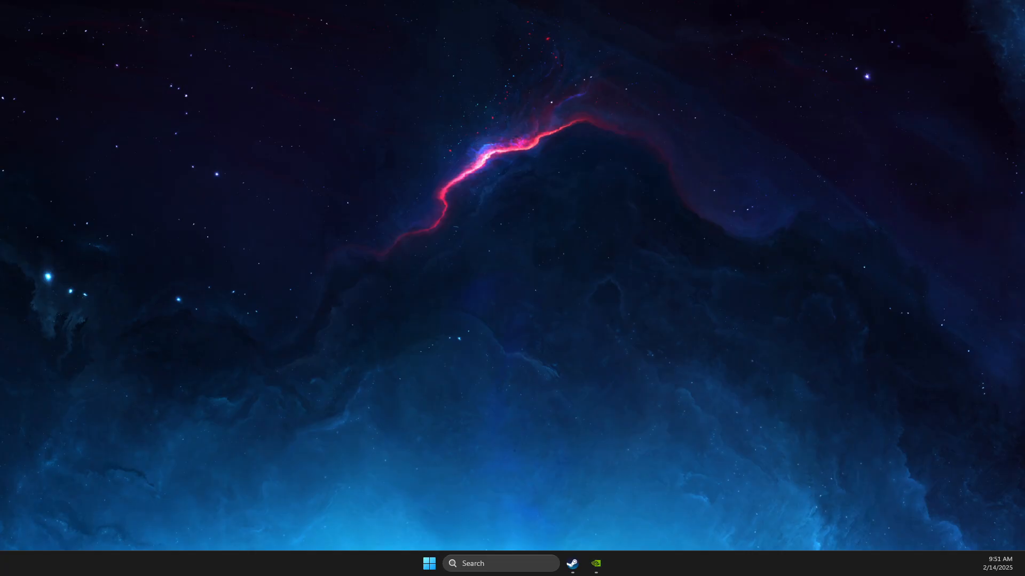
- Open Windows Settings, check Windows Update for pending updates, and close Settings
{"action": "left_click", "coordinate": [483, 567]}
{"action": "type", "text": "set"}
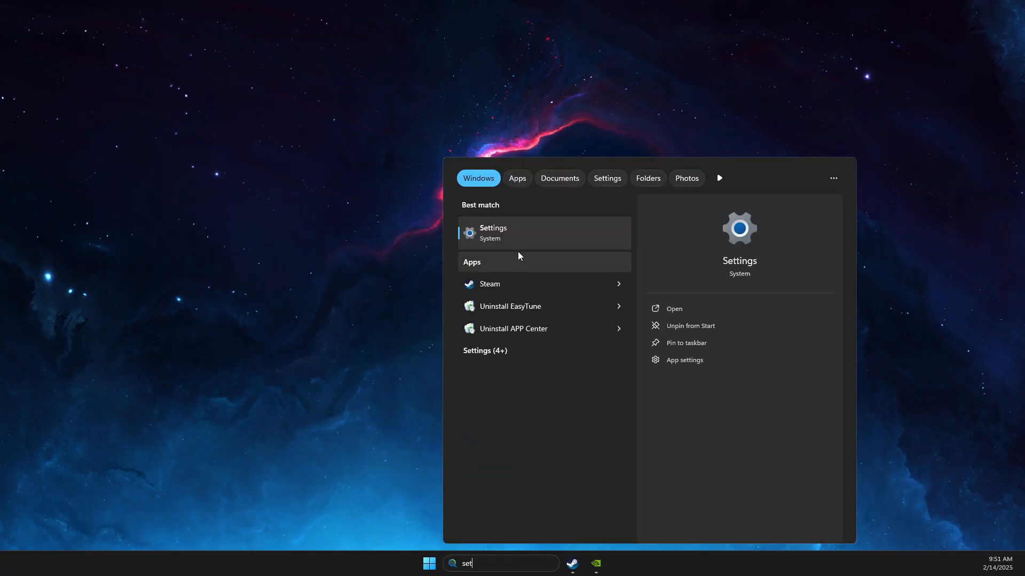
{"action": "left_click", "coordinate": [500, 239]}
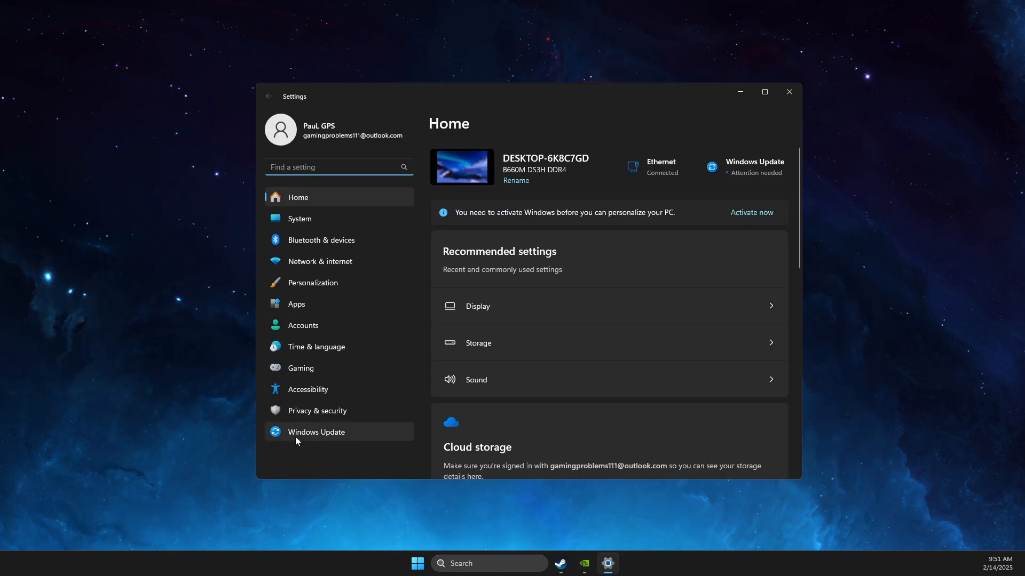
{"action": "left_click", "coordinate": [296, 434]}
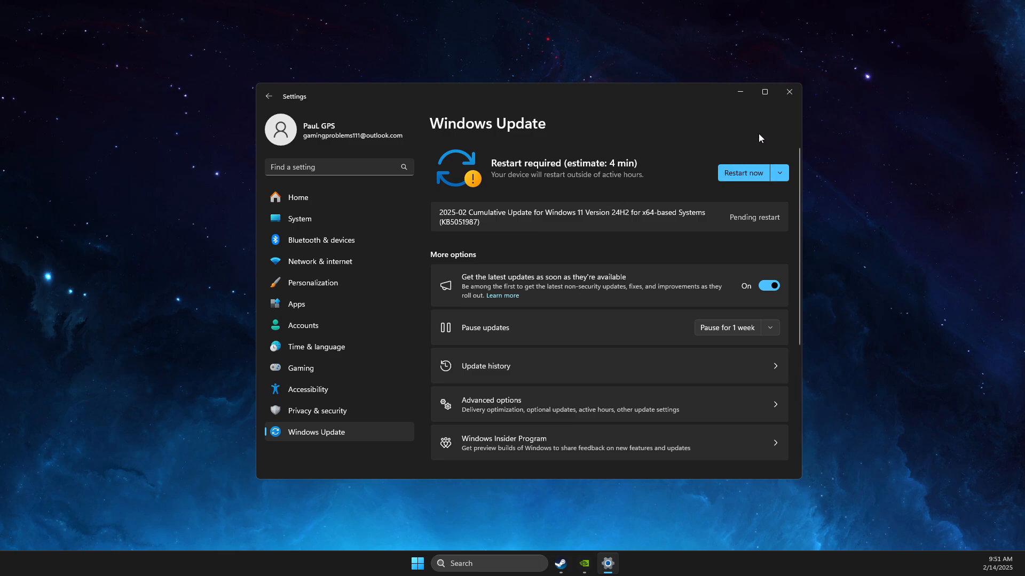
{"action": "left_click", "coordinate": [792, 93]}
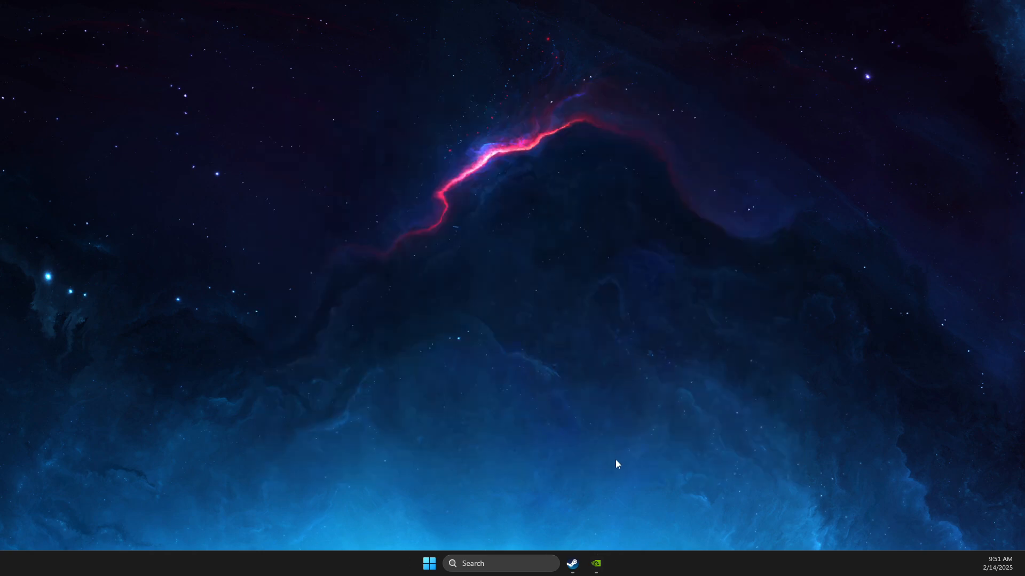
- Switch to the NVIDIA app, check for a Game Ready Driver update, and minimize the app
{"action": "left_click", "coordinate": [596, 564]}
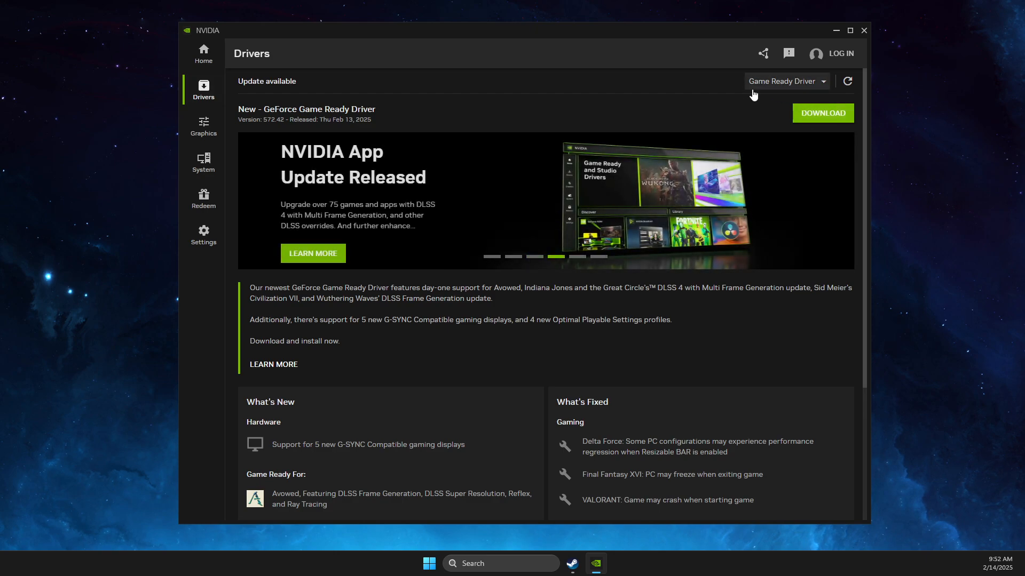
{"action": "left_click", "coordinate": [836, 31]}
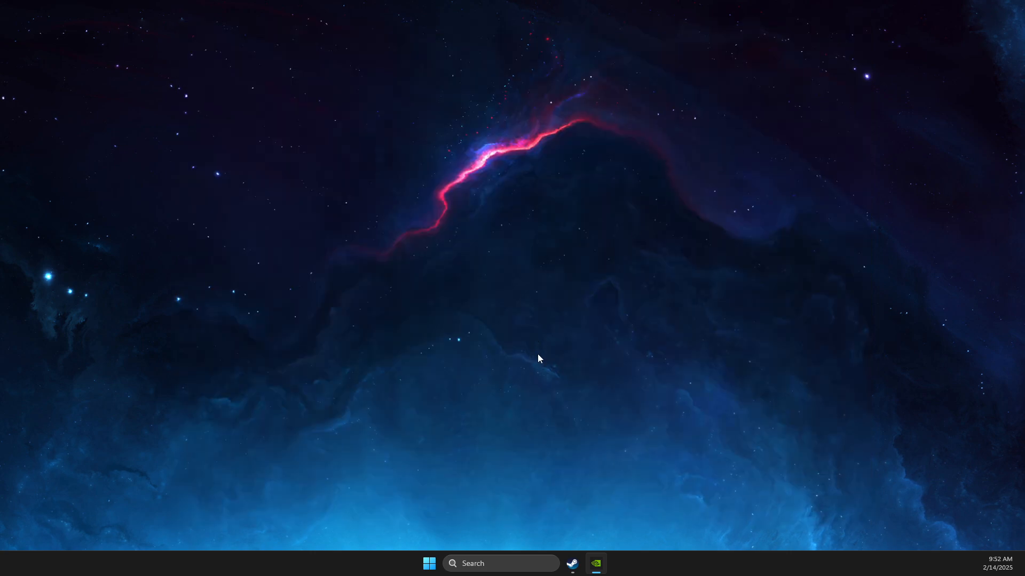
- Open Task Manager, sort the processes by highest CPU usage, and review the startup apps
{"action": "left_click", "coordinate": [476, 563]}
{"action": "type", "text": "task Manager"}
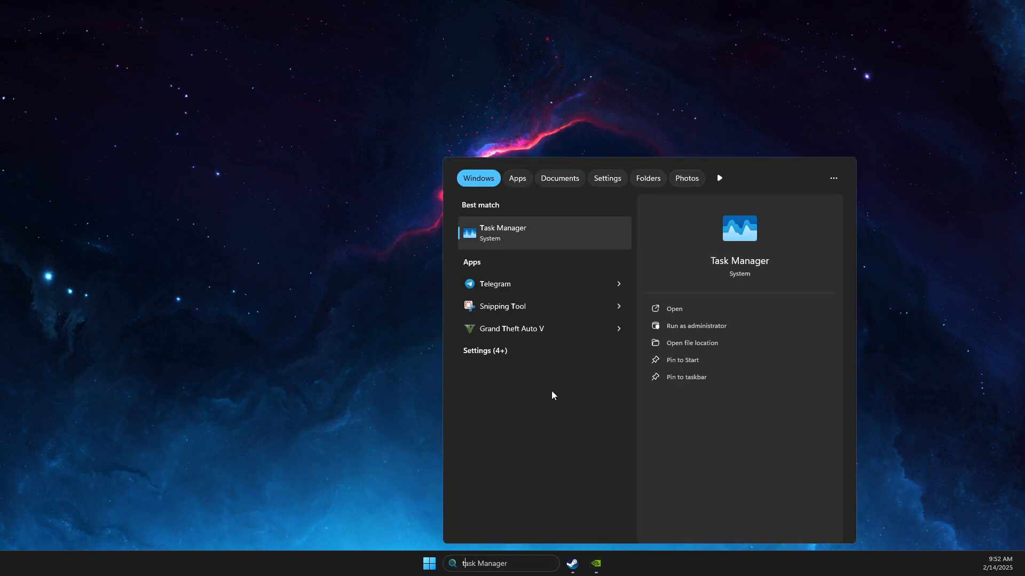
{"action": "left_click", "coordinate": [532, 237]}
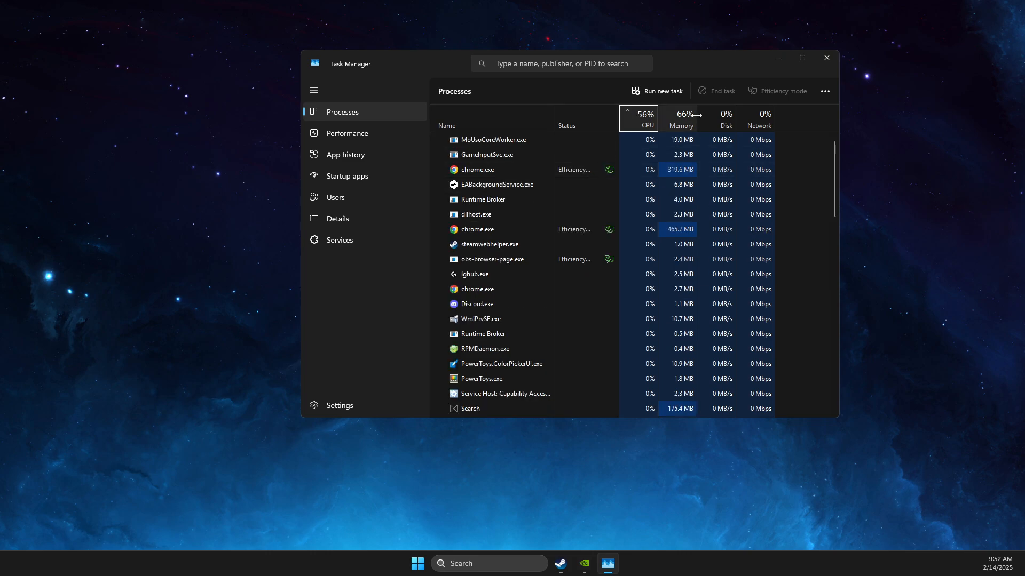
{"action": "left_click", "coordinate": [642, 115]}
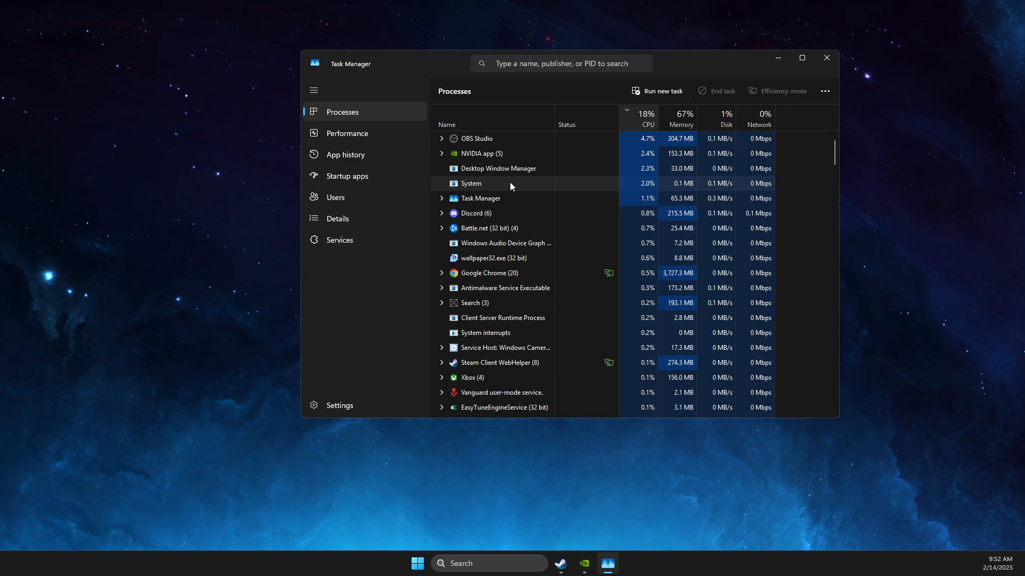
{"action": "left_click", "coordinate": [347, 178]}
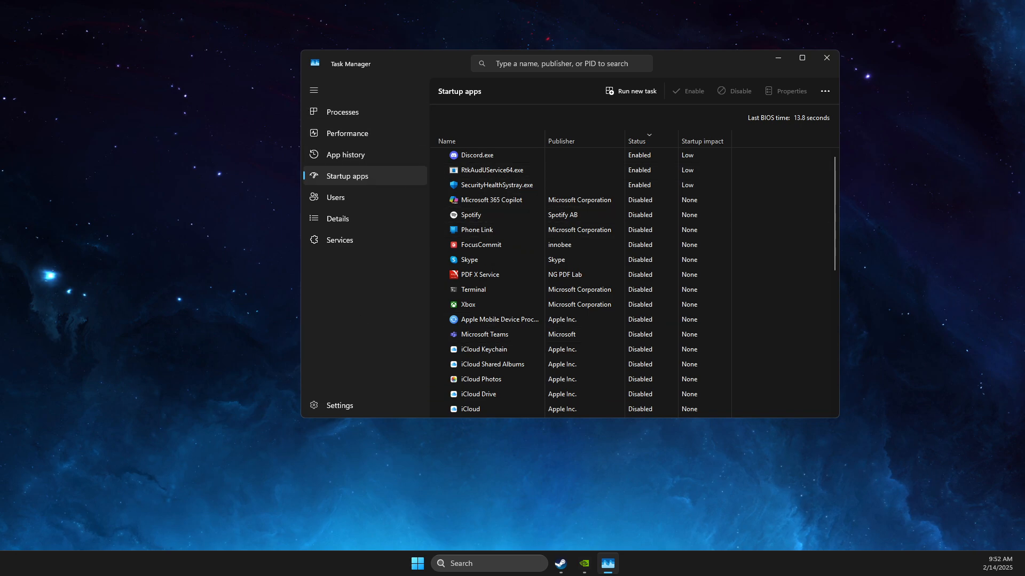
{"action": "left_click", "coordinate": [780, 60]}
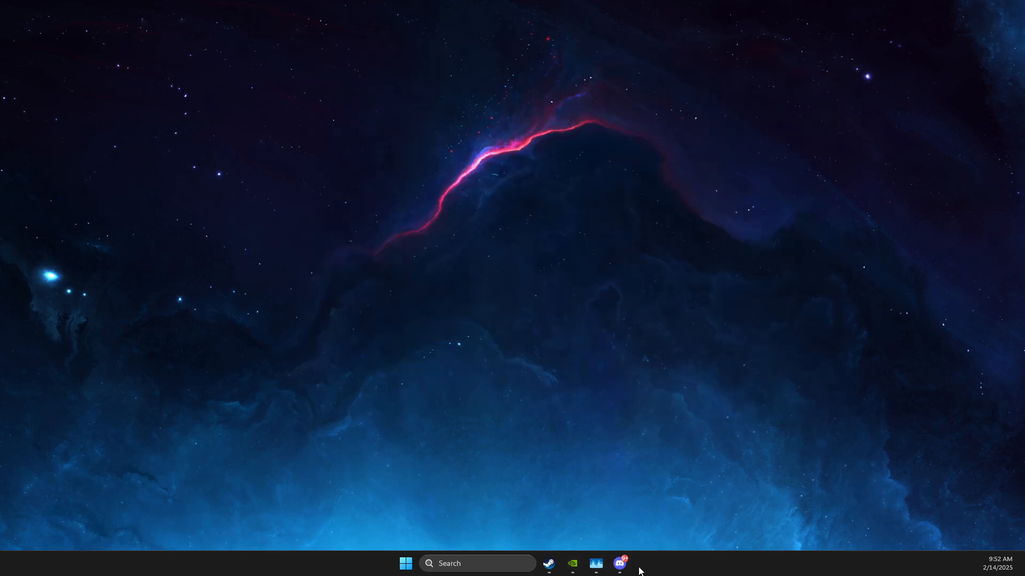
- Switch to Discord, check the Hardware Acceleration option in its advanced settings, and close Discord
{"action": "left_click", "coordinate": [619, 563]}
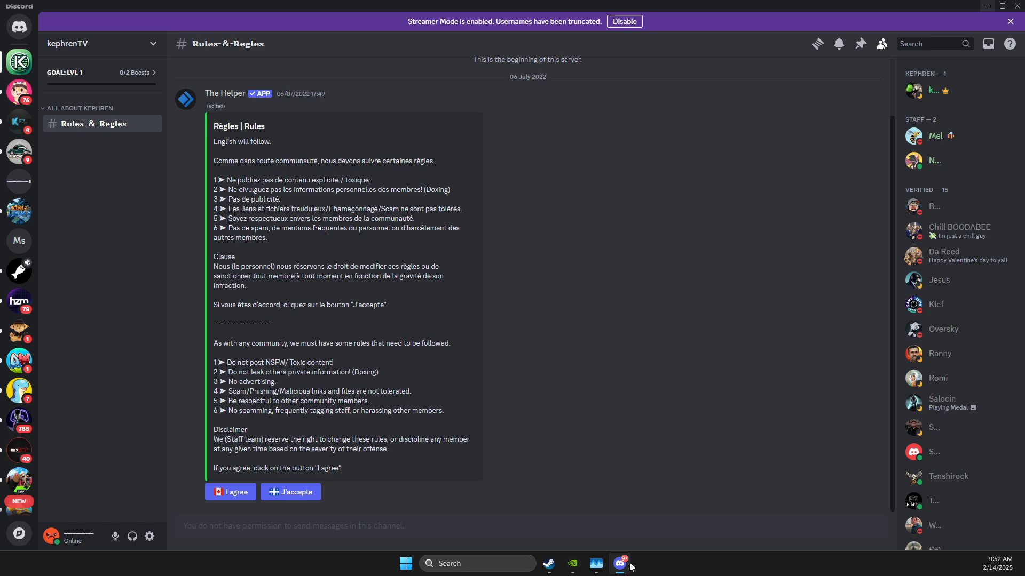
{"action": "left_click", "coordinate": [151, 538]}
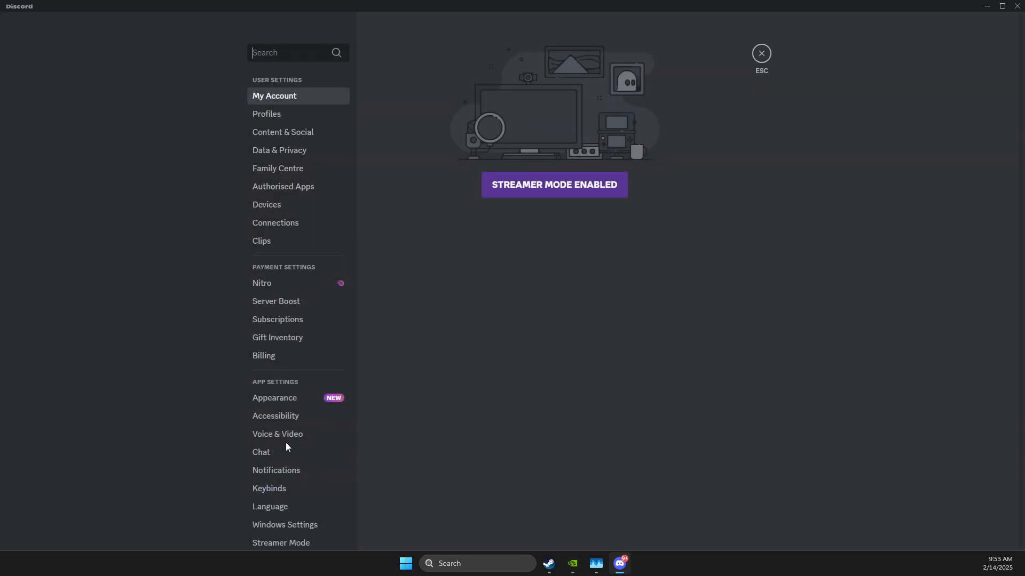
{"action": "scroll", "coordinate": [307, 342], "scroll_direction": "down", "scroll_amount": 3}
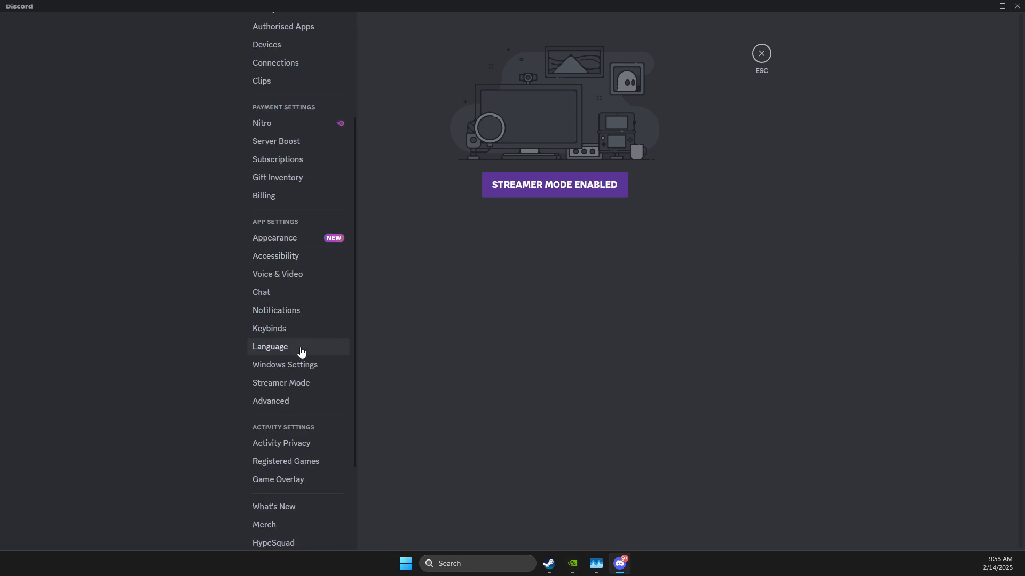
{"action": "left_click", "coordinate": [259, 406]}
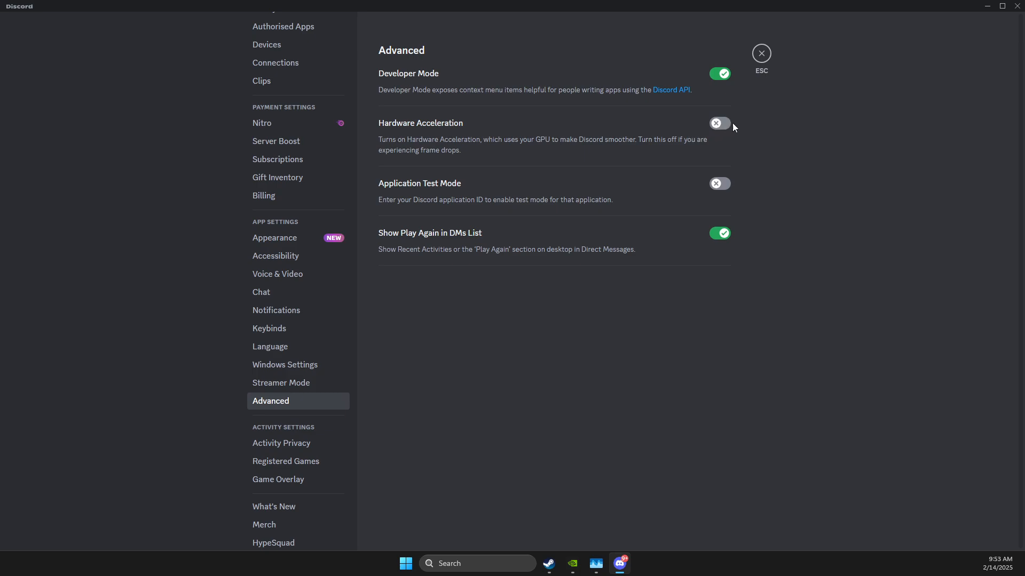
{"action": "left_click", "coordinate": [1020, 6]}
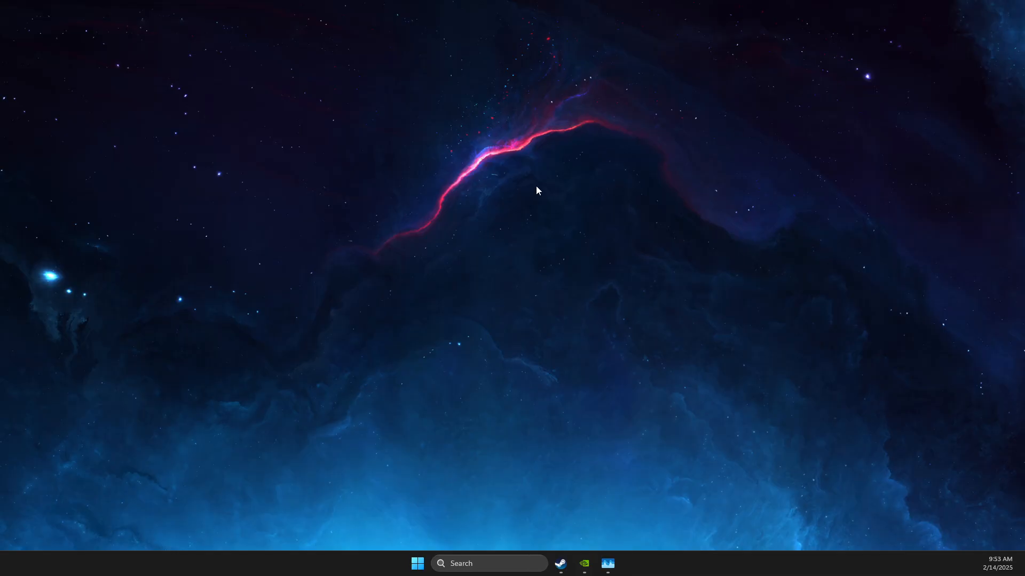
- Open NVIDIA Control Panel from the desktop and check the display's resolution and refresh rate and the PhysX processor
{"action": "right_click", "coordinate": [494, 144]}
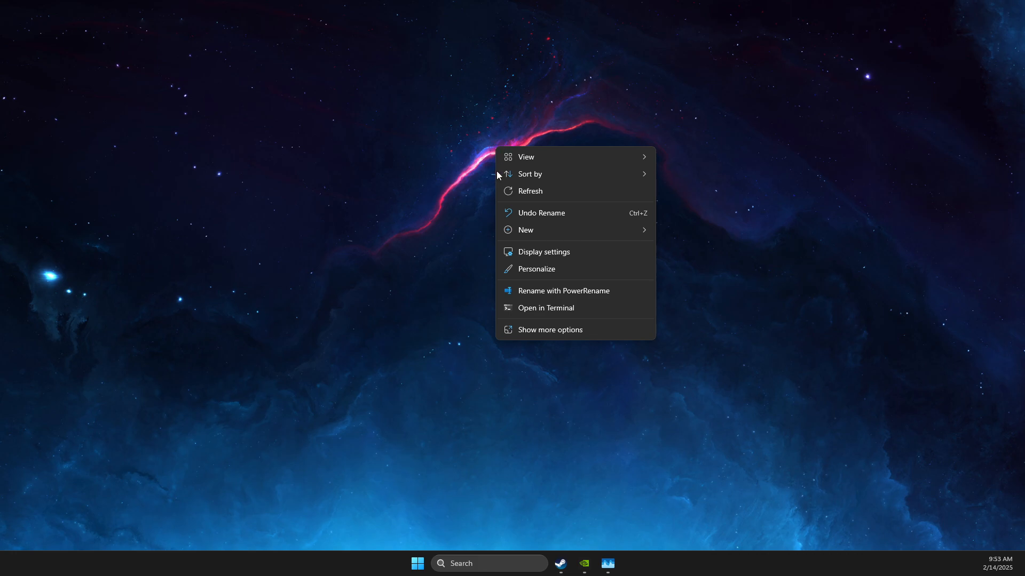
{"action": "left_click", "coordinate": [535, 332]}
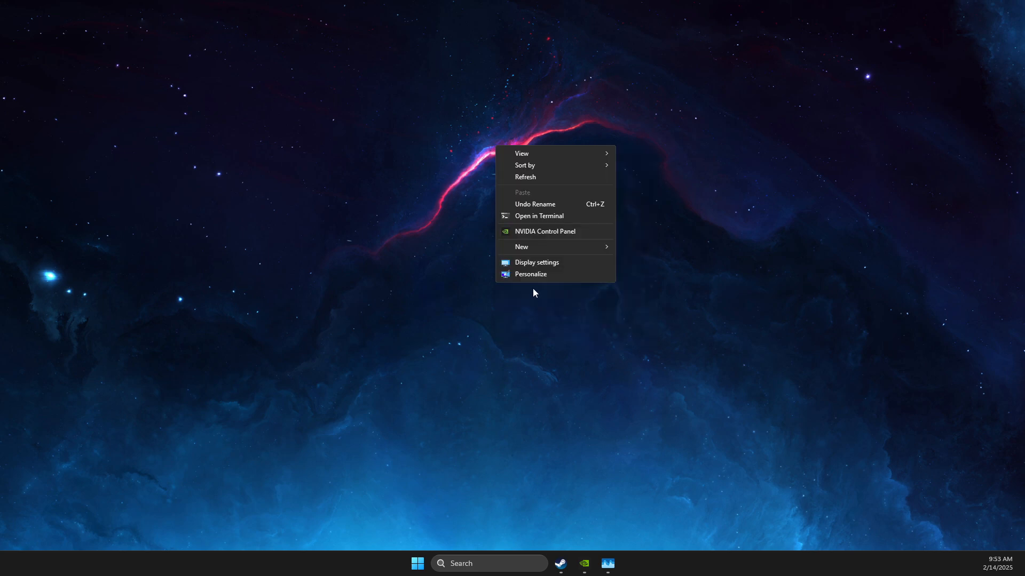
{"action": "left_click", "coordinate": [530, 232]}
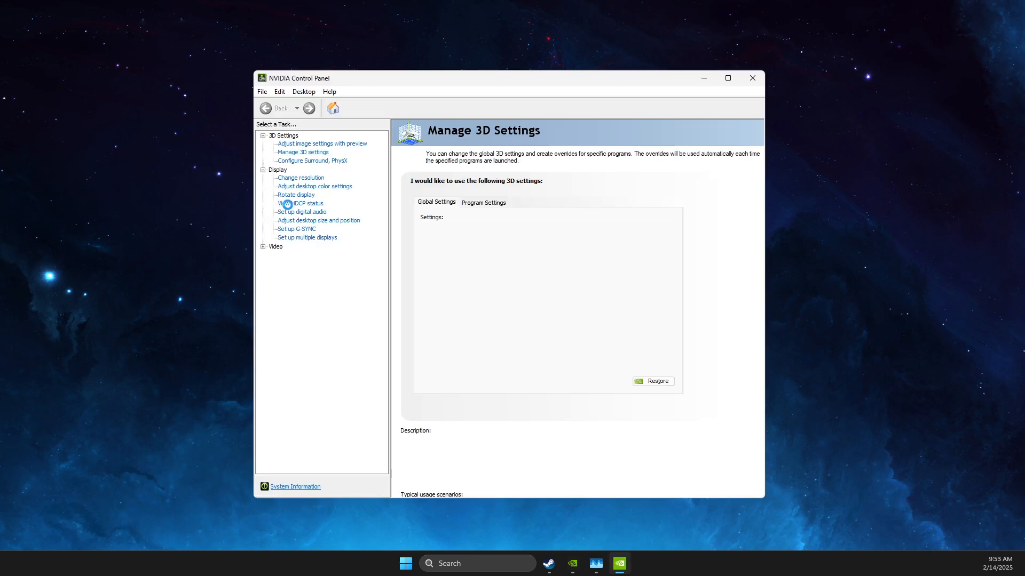
{"action": "left_click", "coordinate": [306, 179]}
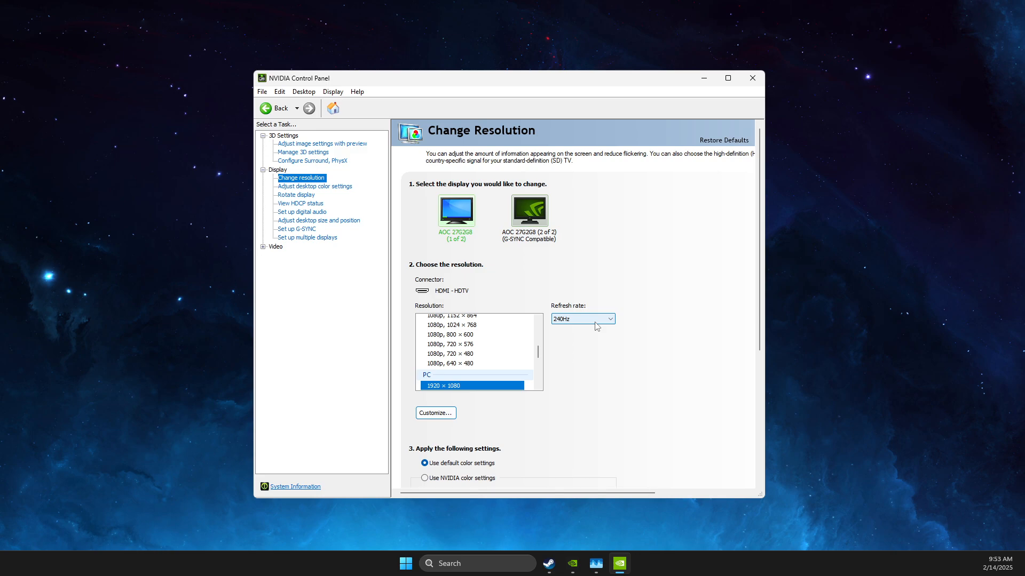
{"action": "left_click", "coordinate": [294, 161]}
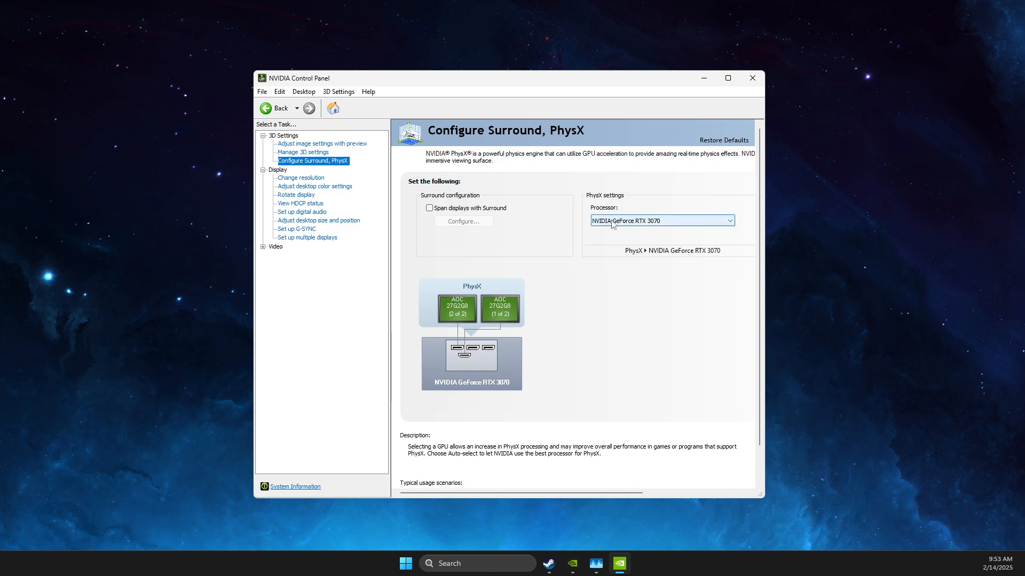
- Review the global 3D settings from power management through the Vulkan/OpenGL present method, and close NVIDIA Control Panel
{"action": "left_click", "coordinate": [302, 152]}
{"action": "left_click_drag", "start_coordinate": [671, 260], "coordinate": [671, 318]}
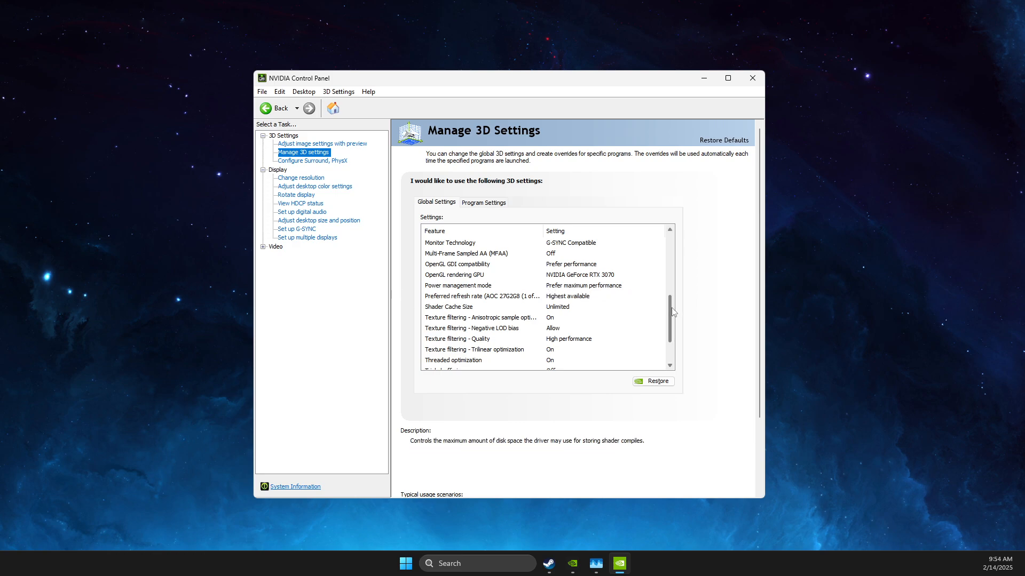
{"action": "scroll", "coordinate": [672, 312], "scroll_direction": "down", "scroll_amount": 1}
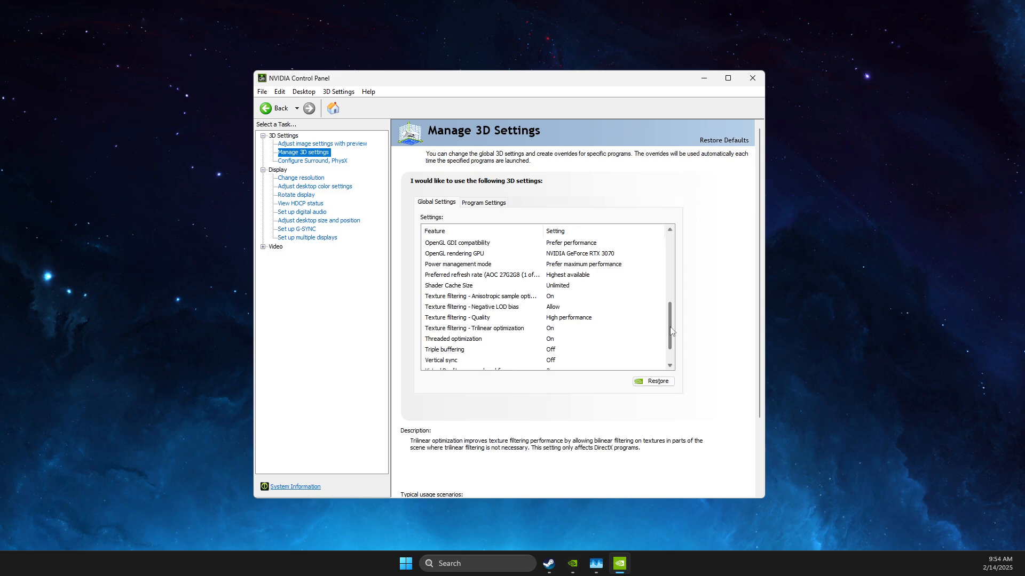
{"action": "scroll", "coordinate": [449, 344], "scroll_direction": "down", "scroll_amount": 1}
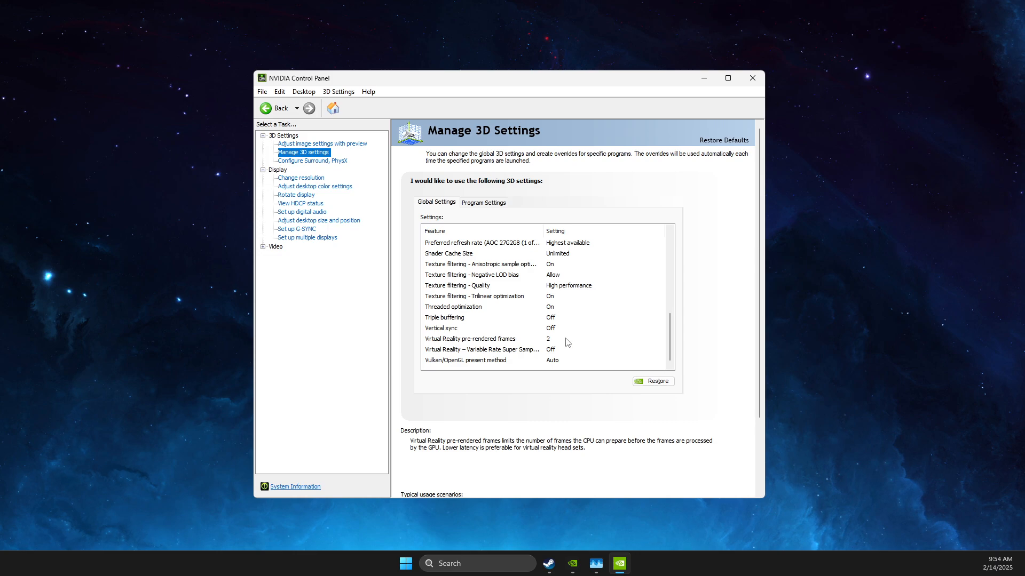
{"action": "left_click", "coordinate": [751, 78]}
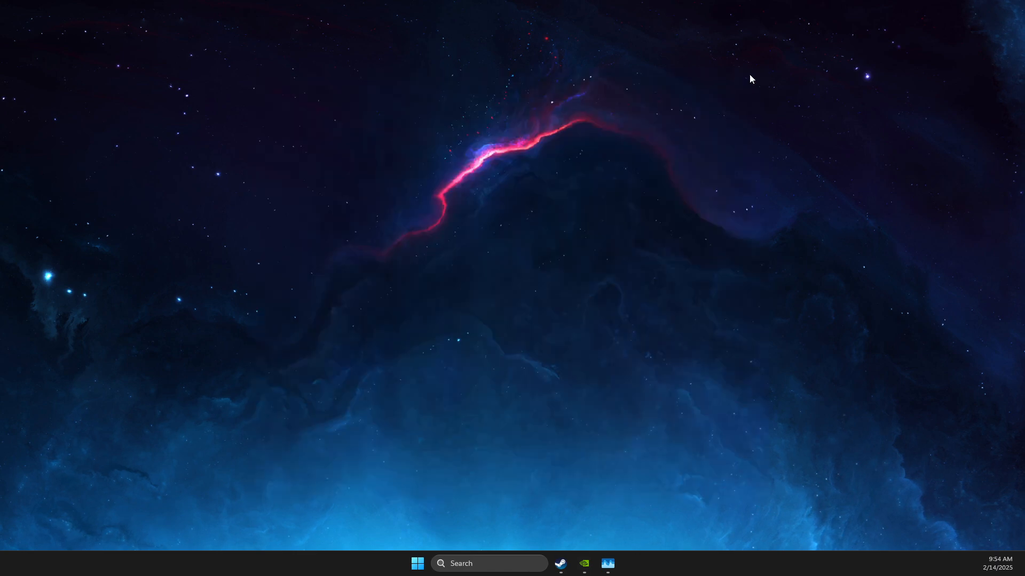
- Open Windows Settings, check the Game Bar and Game Mode options under Gaming, and close Settings
{"action": "left_click", "coordinate": [489, 559]}
{"action": "type", "text": "settings"}
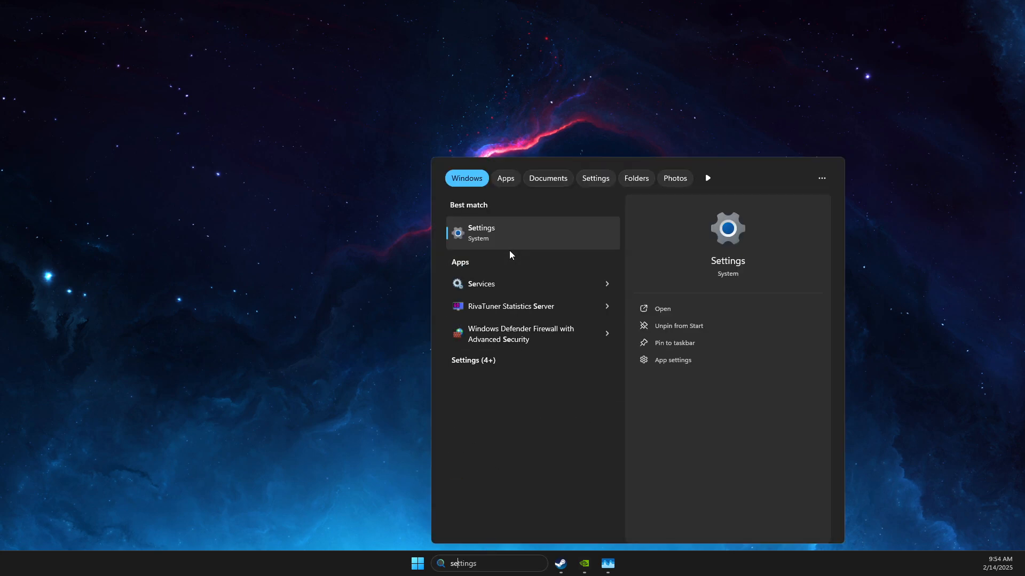
{"action": "left_click", "coordinate": [509, 250]}
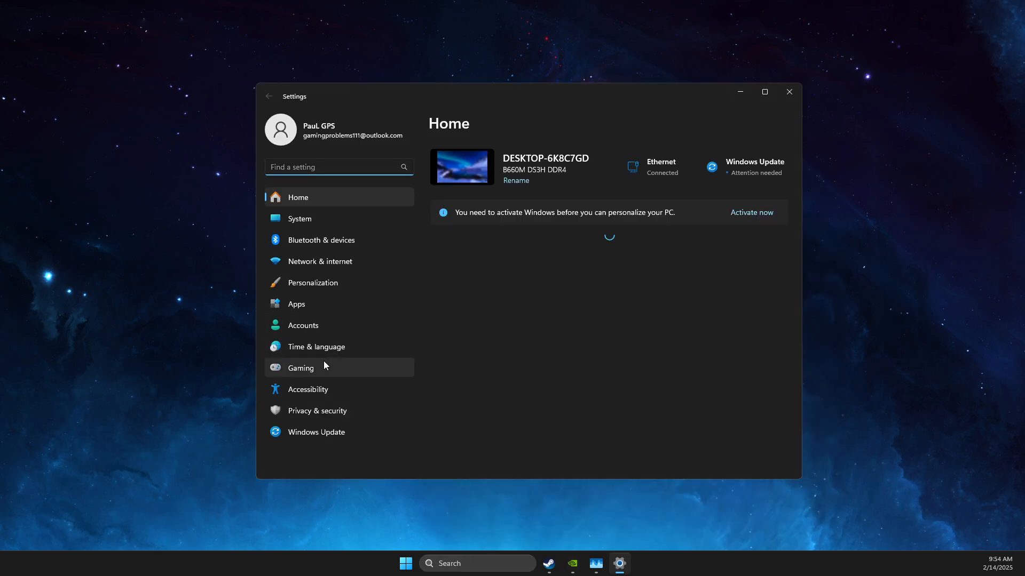
{"action": "left_click", "coordinate": [324, 365]}
{"action": "left_click", "coordinate": [525, 170]}
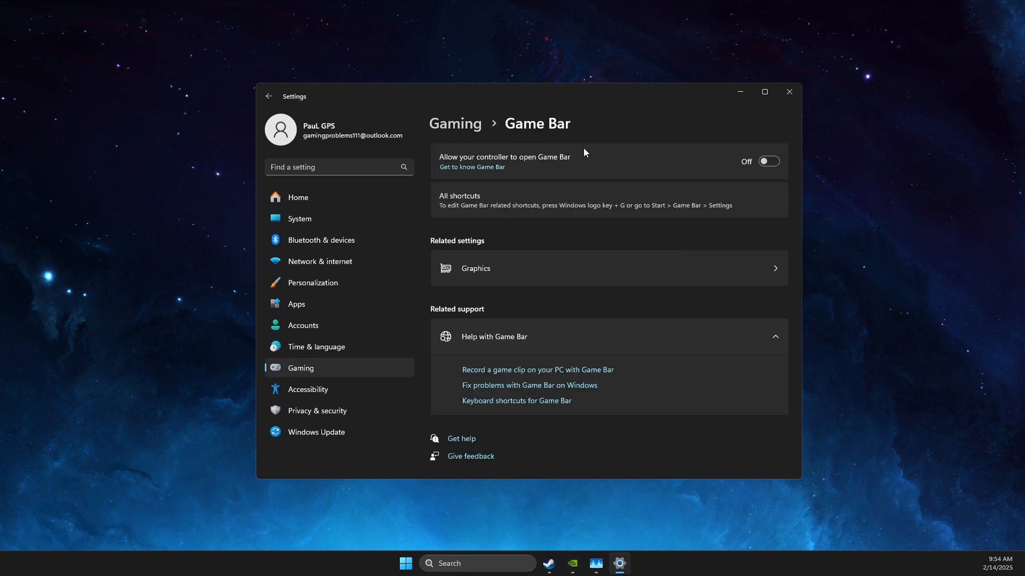
{"action": "left_click", "coordinate": [456, 123]}
{"action": "left_click", "coordinate": [495, 246]}
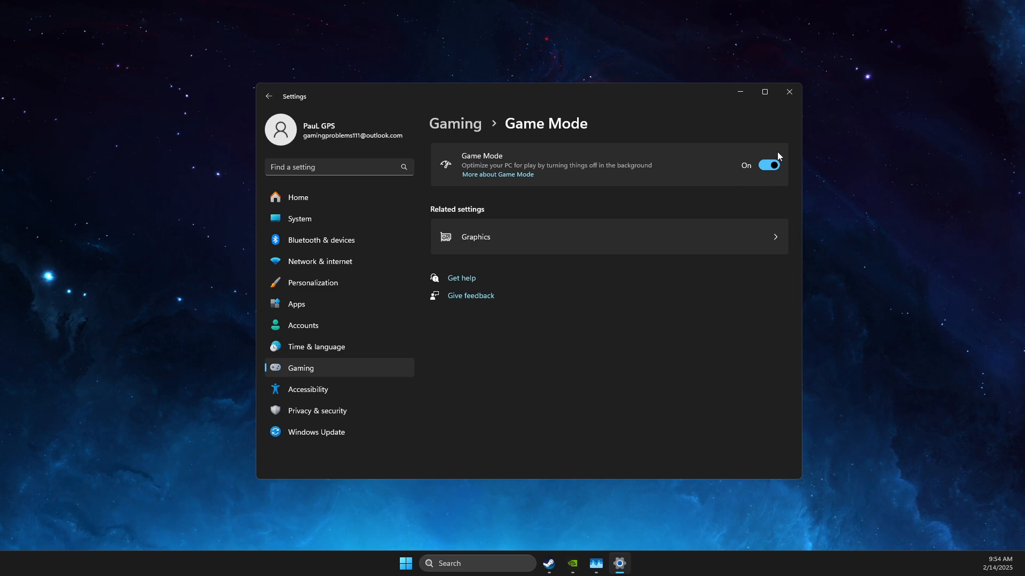
{"action": "left_click", "coordinate": [790, 92]}
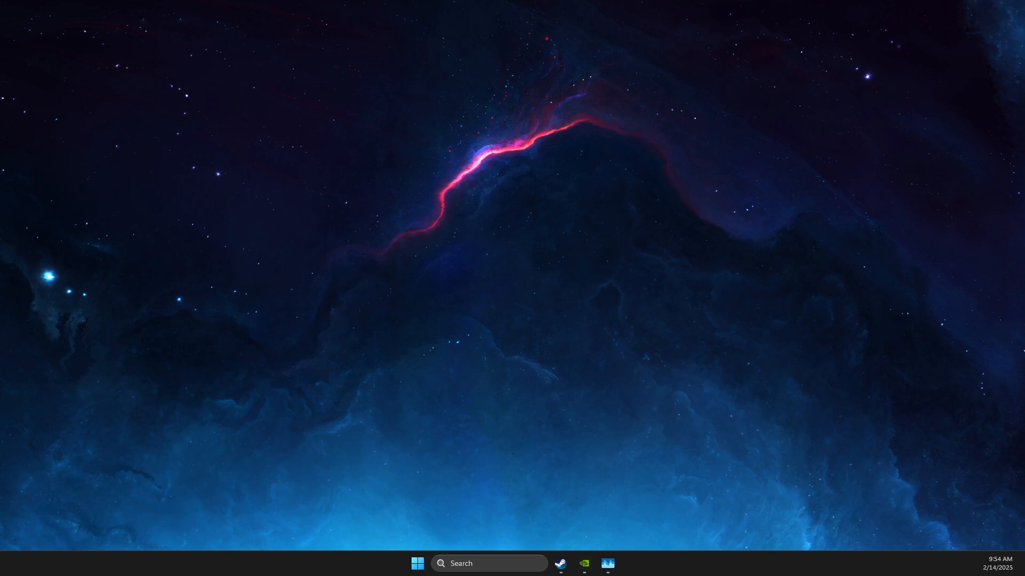
- In the Xbox app, find S.T.A.L.K.E.R. 2: Heart of Chornobyl in the library and open its game page
{"action": "left_click_drag", "start_coordinate": [657, 64], "coordinate": [637, 30]}
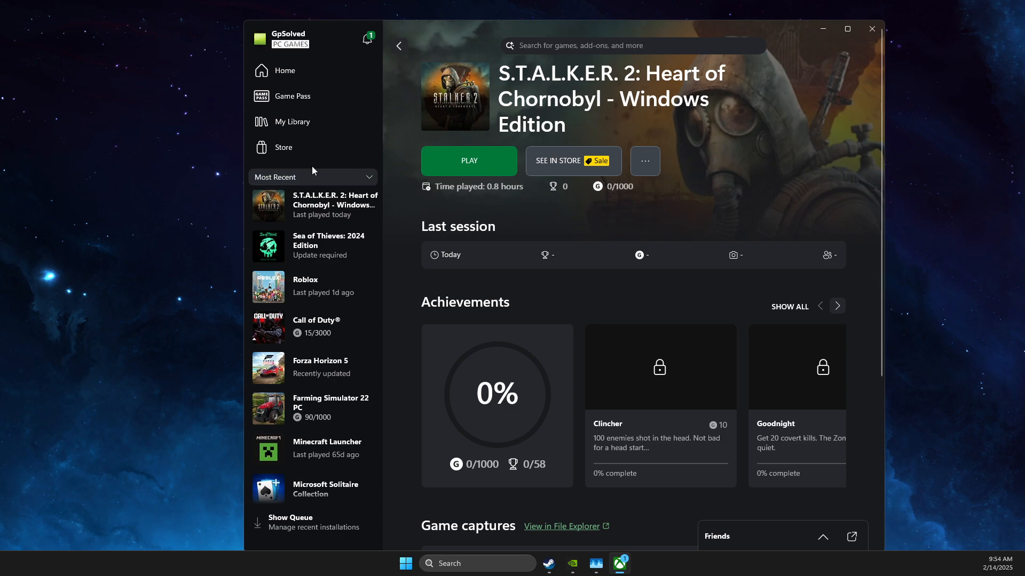
{"action": "left_click", "coordinate": [290, 122]}
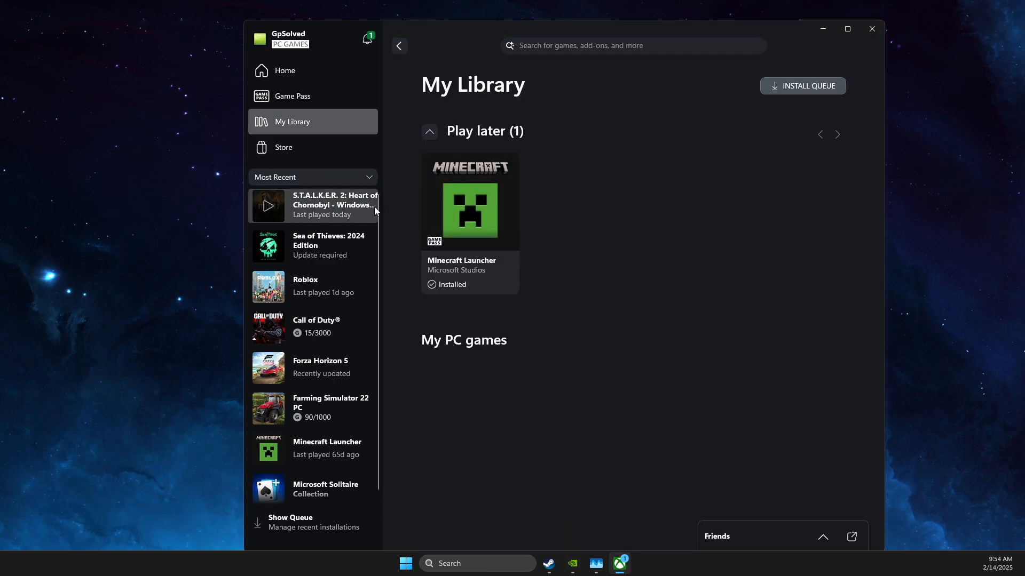
{"action": "scroll", "coordinate": [522, 299], "scroll_direction": "down", "scroll_amount": 5}
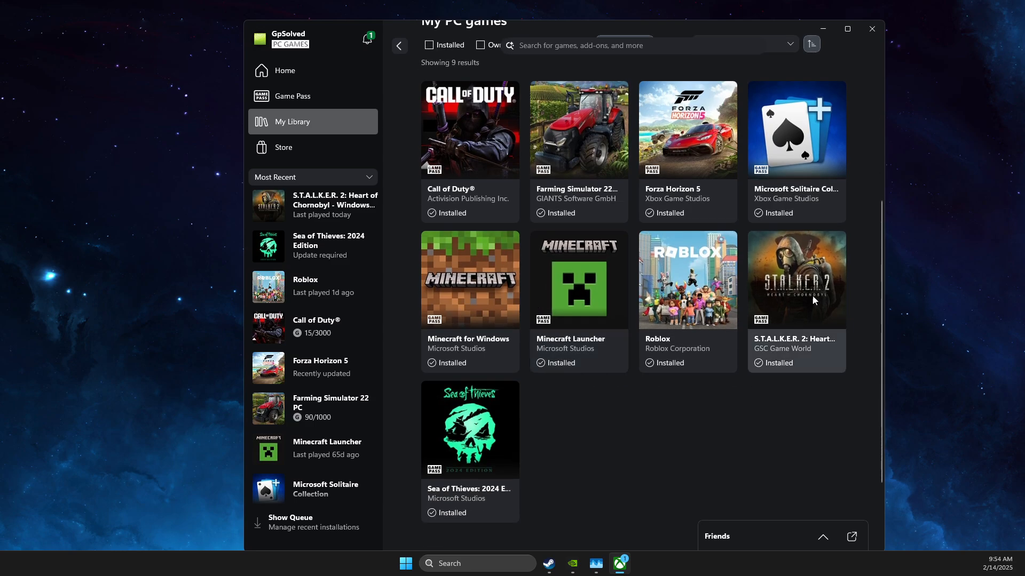
{"action": "left_click", "coordinate": [800, 286]}
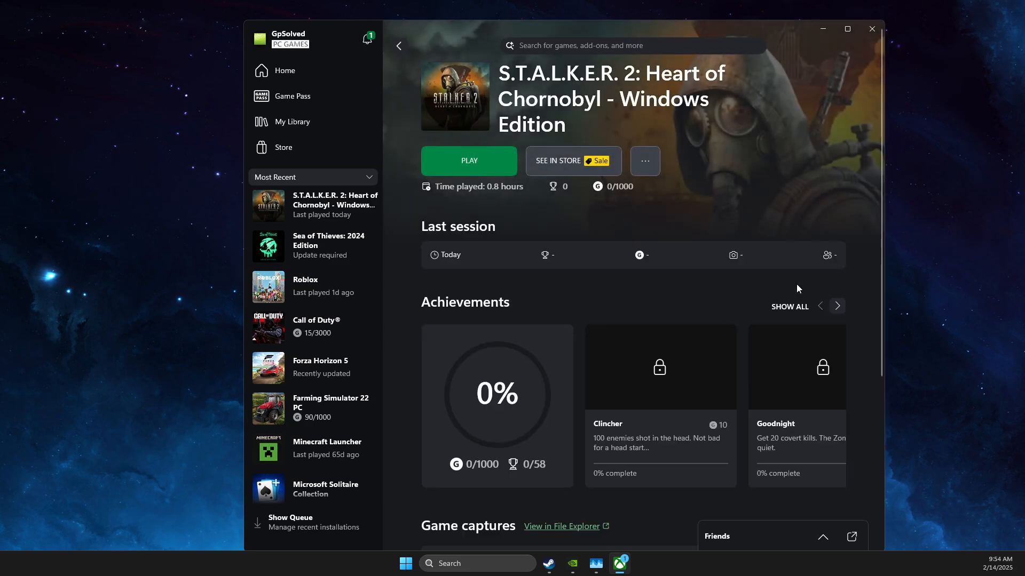
- Open the game's management options and browse its installation files in File Explorer
{"action": "left_click", "coordinate": [642, 167]}
{"action": "left_click", "coordinate": [679, 217]}
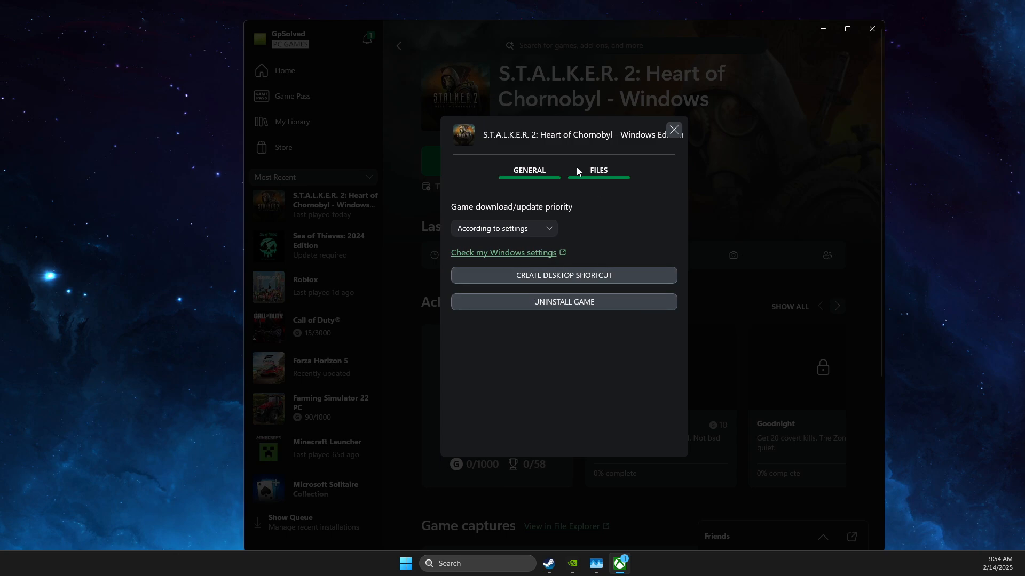
{"action": "left_click", "coordinate": [595, 170]}
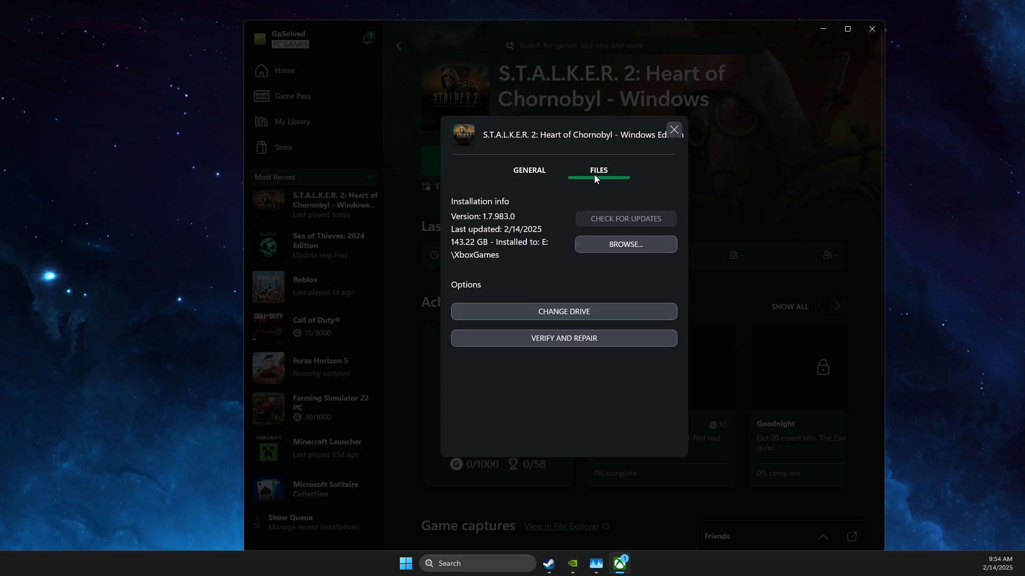
{"action": "left_click", "coordinate": [607, 246]}
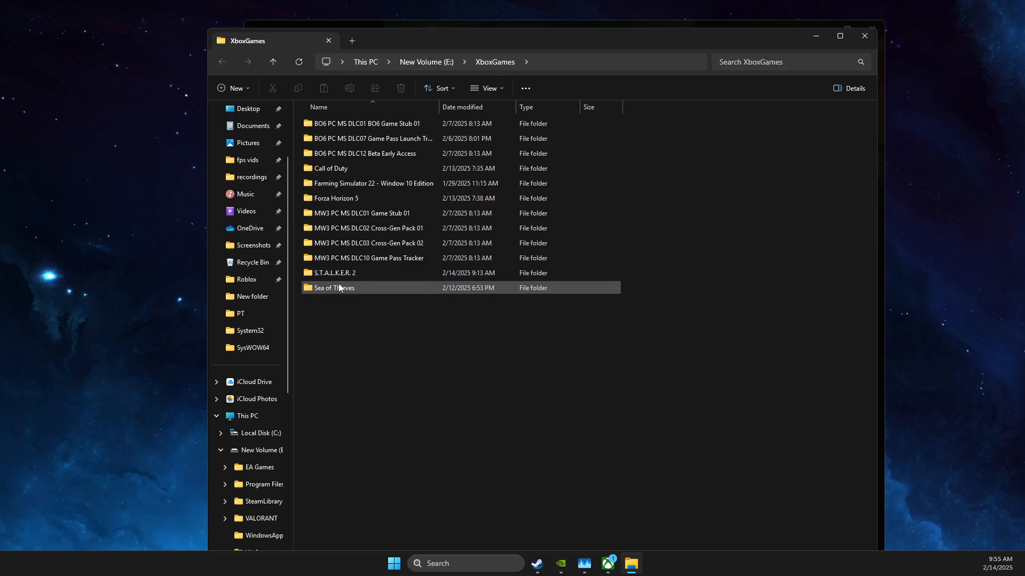
- Navigate from XboxGames to the folder S.T.A.L.K.E.R. 2 > Content > Stalker2 > Binaries > WinGDK
{"action": "double_click", "coordinate": [339, 275]}
{"action": "double_click", "coordinate": [338, 125]}
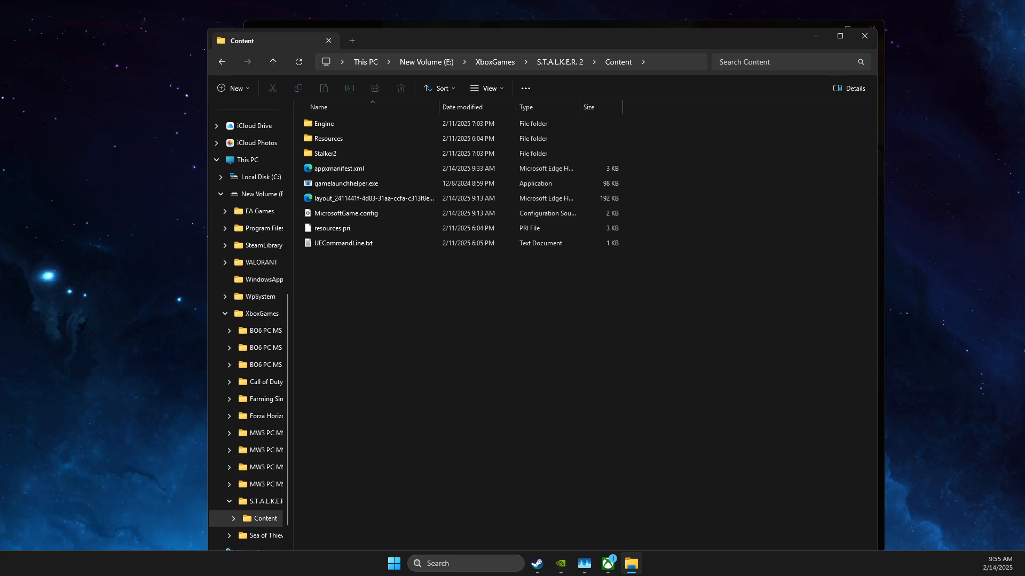
{"action": "double_click", "coordinate": [326, 154]}
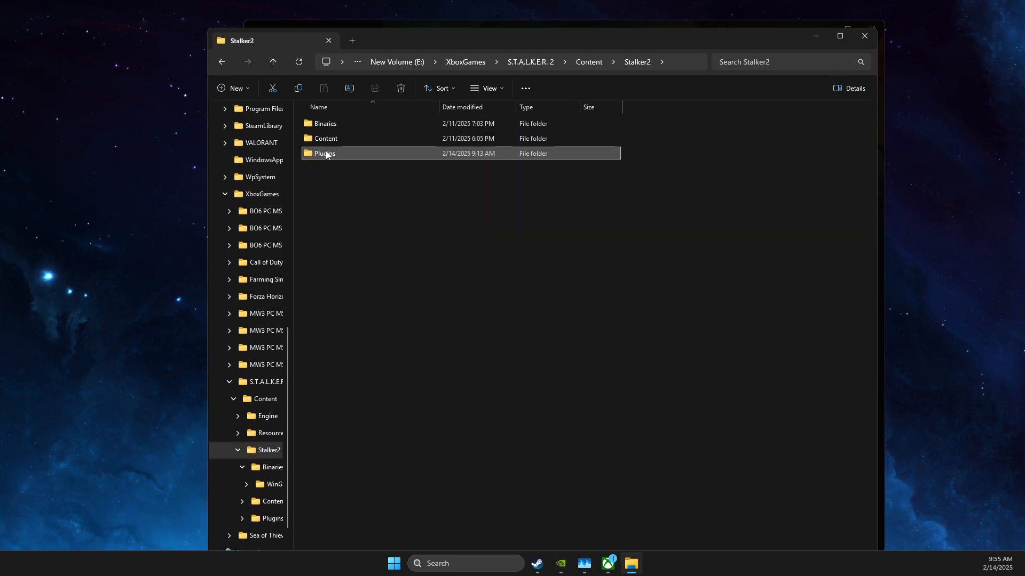
{"action": "double_click", "coordinate": [329, 125]}
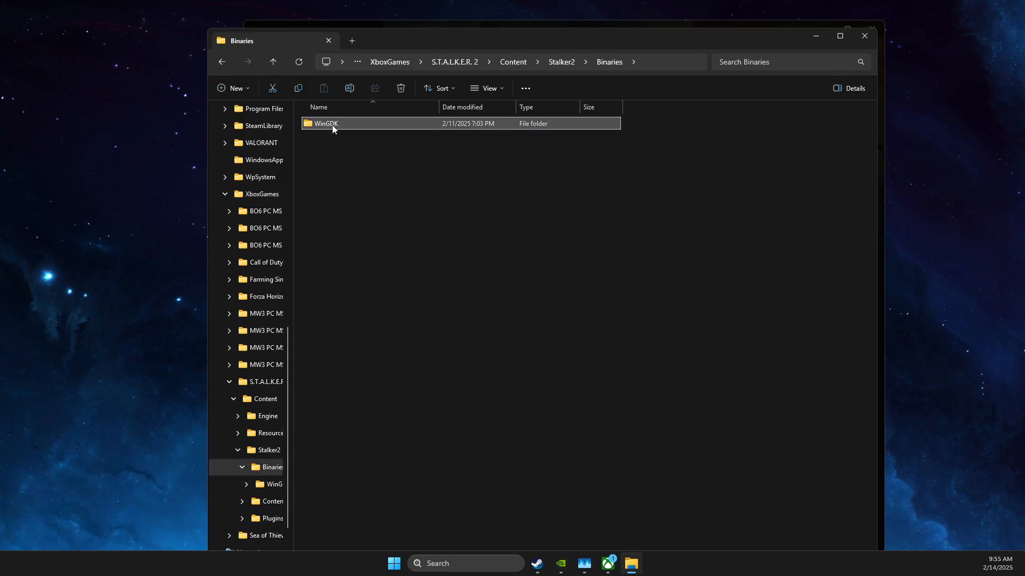
{"action": "double_click", "coordinate": [332, 125]}
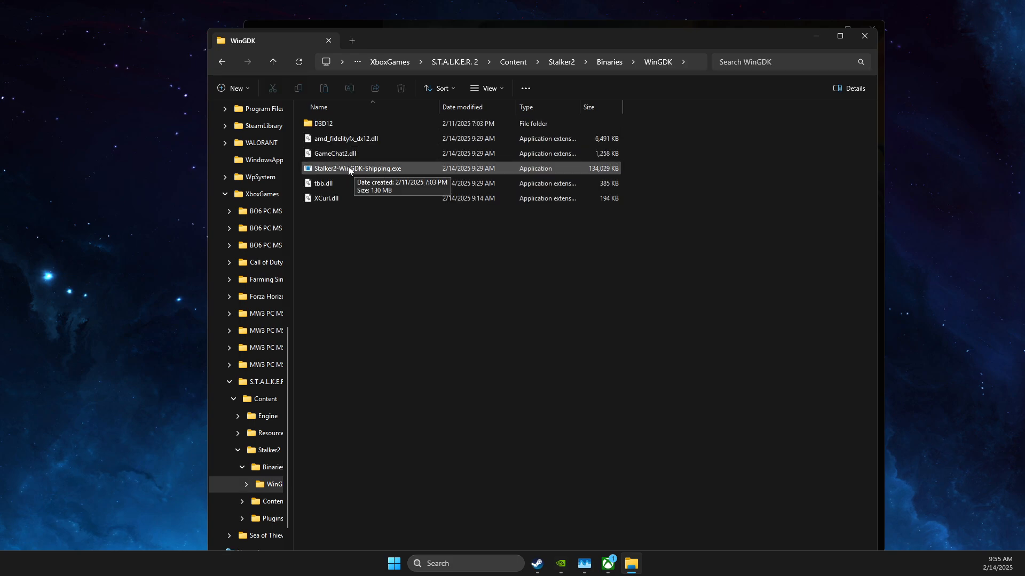
- Open the properties of Stalker2-WinGDK-Shipping.exe and enable Disable fullscreen optimizations in its compatibility settings
{"action": "left_click", "coordinate": [347, 169]}
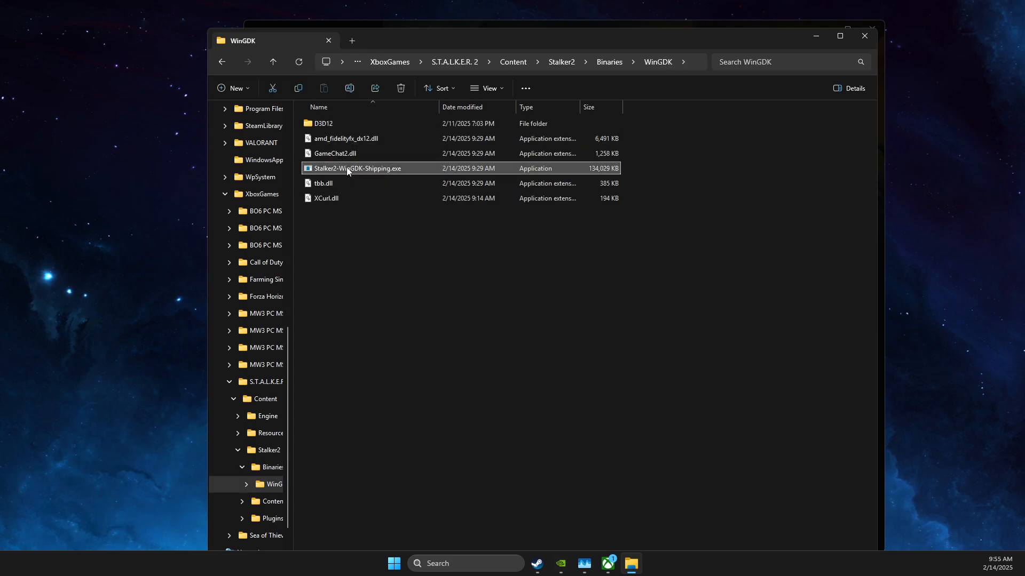
{"action": "right_click", "coordinate": [347, 167]}
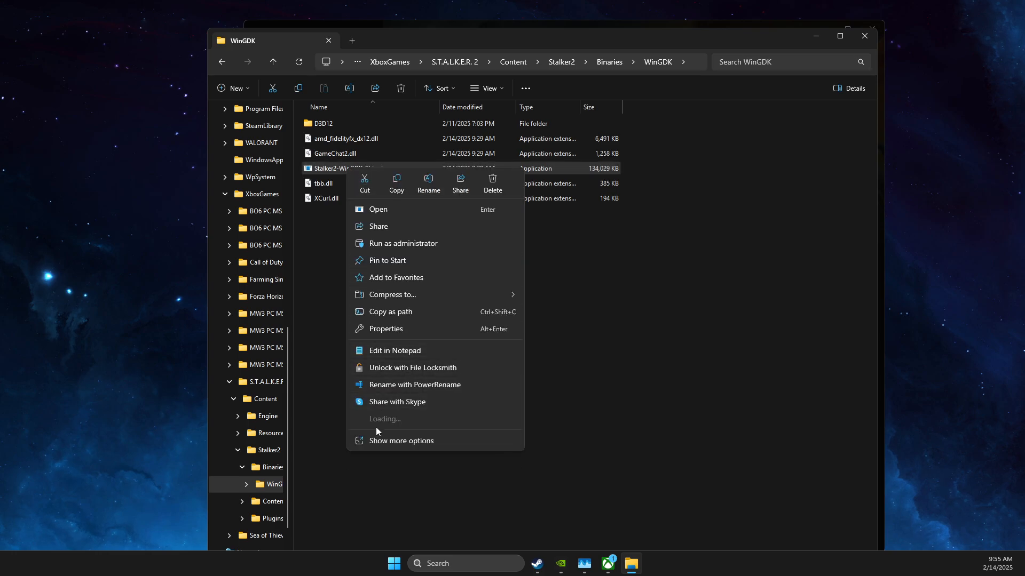
{"action": "left_click", "coordinate": [377, 441]}
{"action": "left_click", "coordinate": [386, 472]}
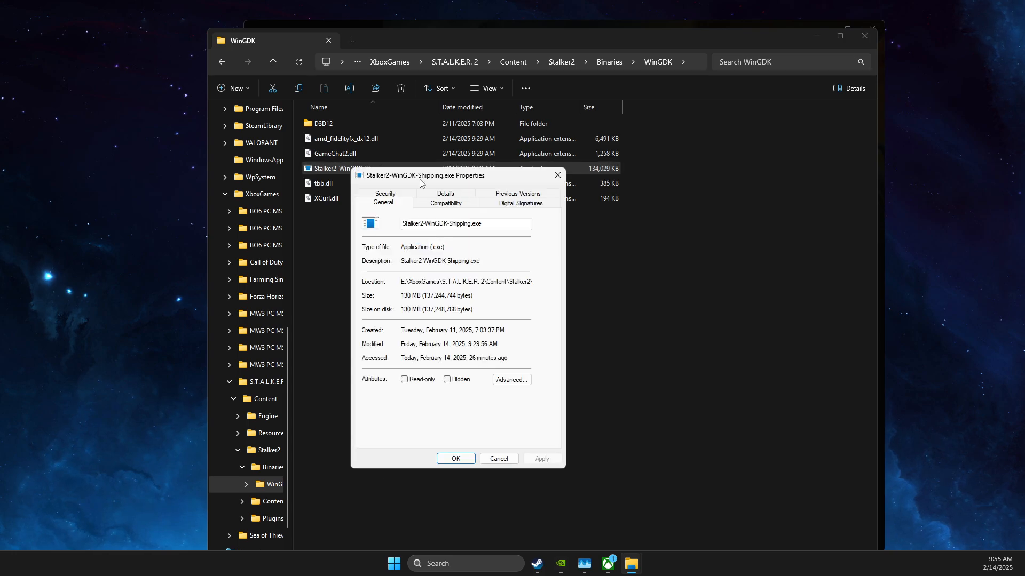
{"action": "left_click", "coordinate": [452, 204]}
{"action": "left_click", "coordinate": [369, 361]}
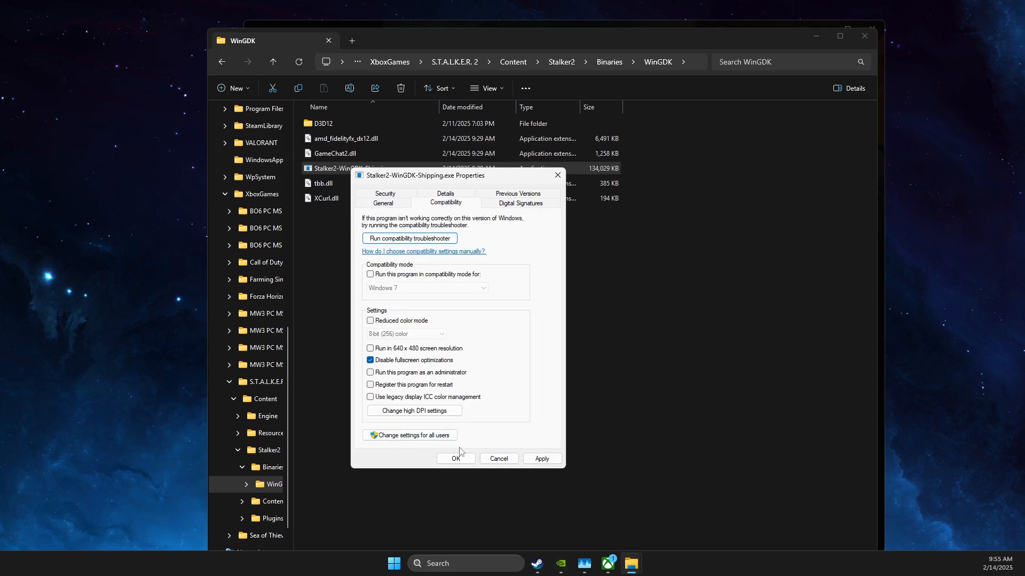
- Override the executable's high DPI scaling behavior with scaling performed by Application, and save the properties
{"action": "left_click", "coordinate": [427, 411]}
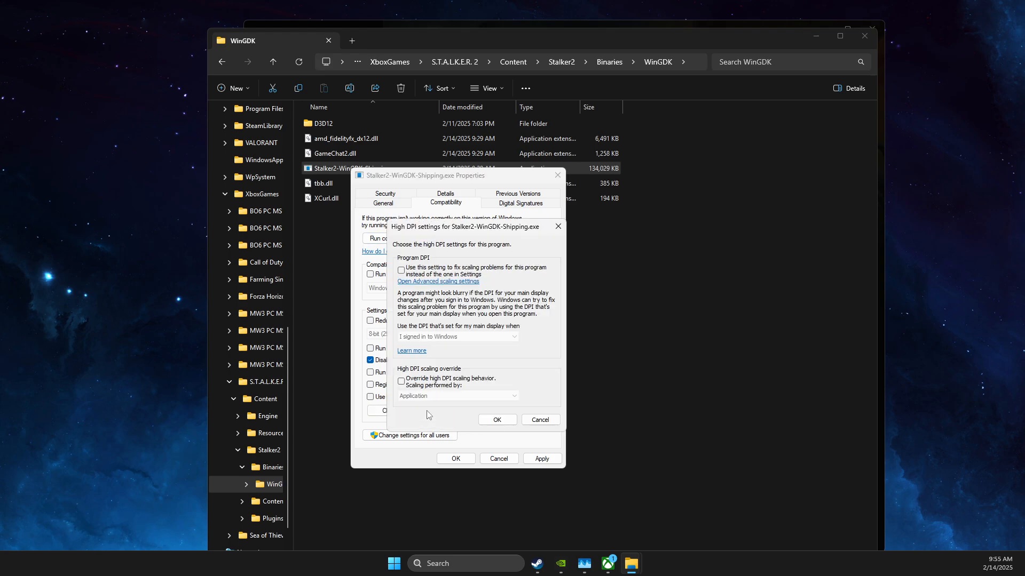
{"action": "left_click", "coordinate": [401, 381]}
{"action": "left_click", "coordinate": [497, 420]}
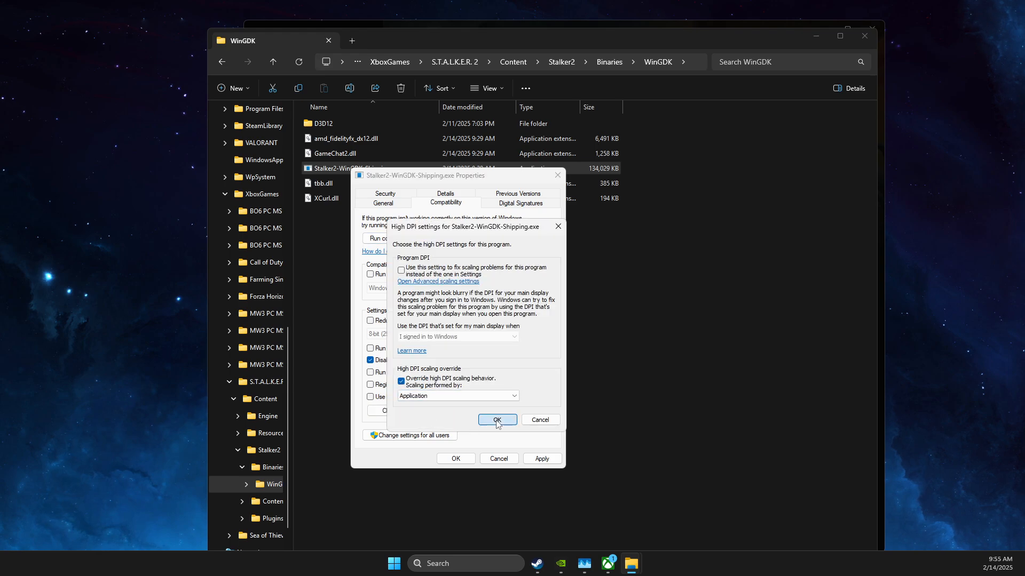
{"action": "left_click", "coordinate": [451, 457]}
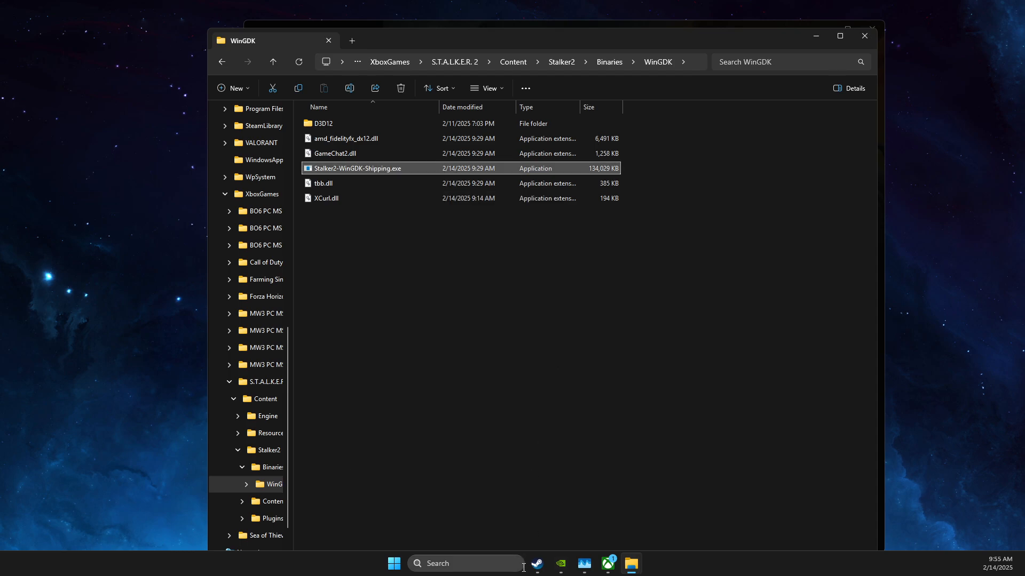
- Switch to Steam and open the Installed Files page in the properties of DayZ
{"action": "left_click", "coordinate": [536, 564]}
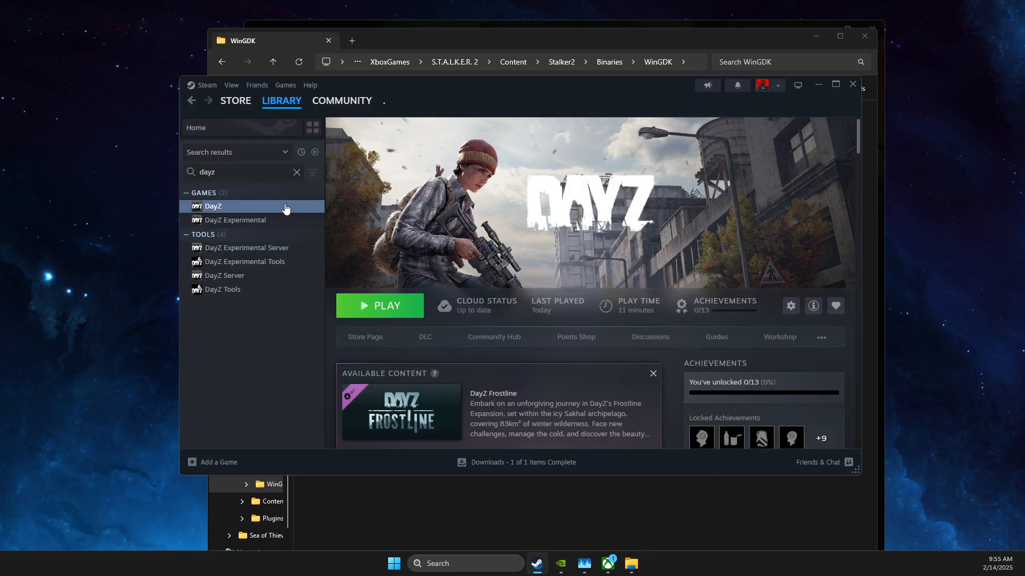
{"action": "right_click", "coordinate": [221, 208]}
{"action": "left_click", "coordinate": [248, 288]}
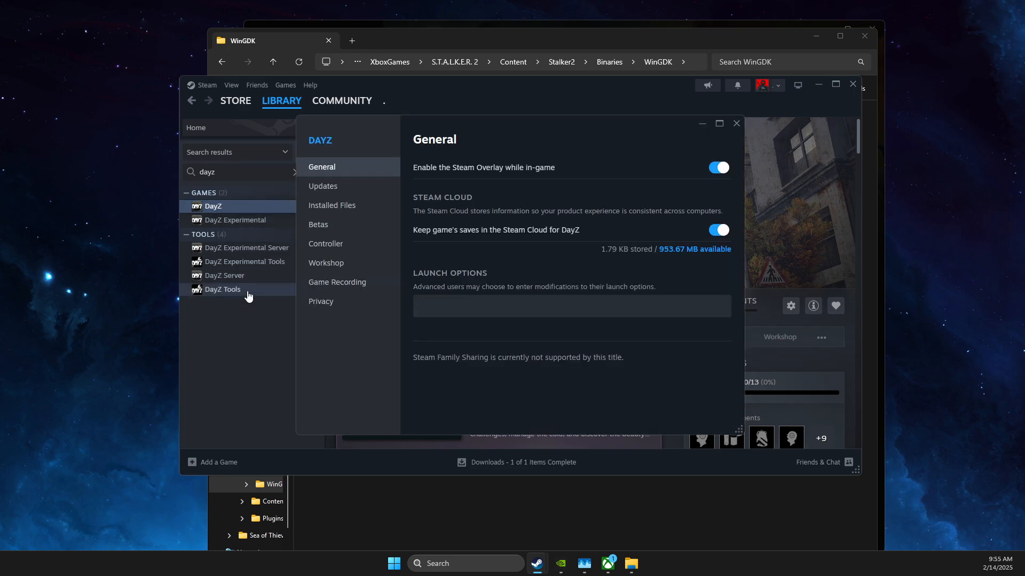
{"action": "left_click", "coordinate": [335, 212]}
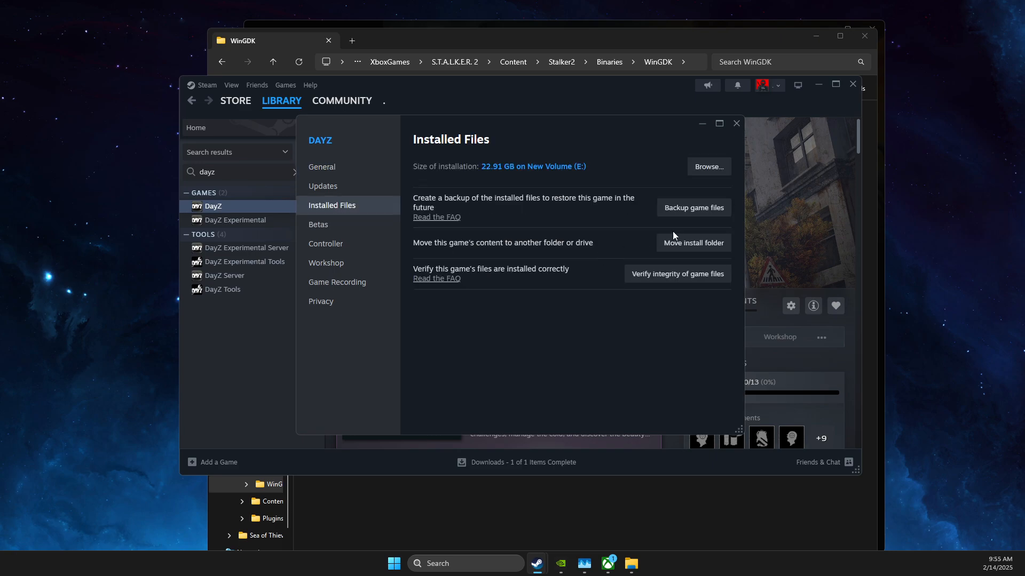
- Browse to DayZ's installation folder, copy its path E:\SteamLibrary\steamapps\common\DayZ, and close the folder window
{"action": "left_click", "coordinate": [708, 167]}
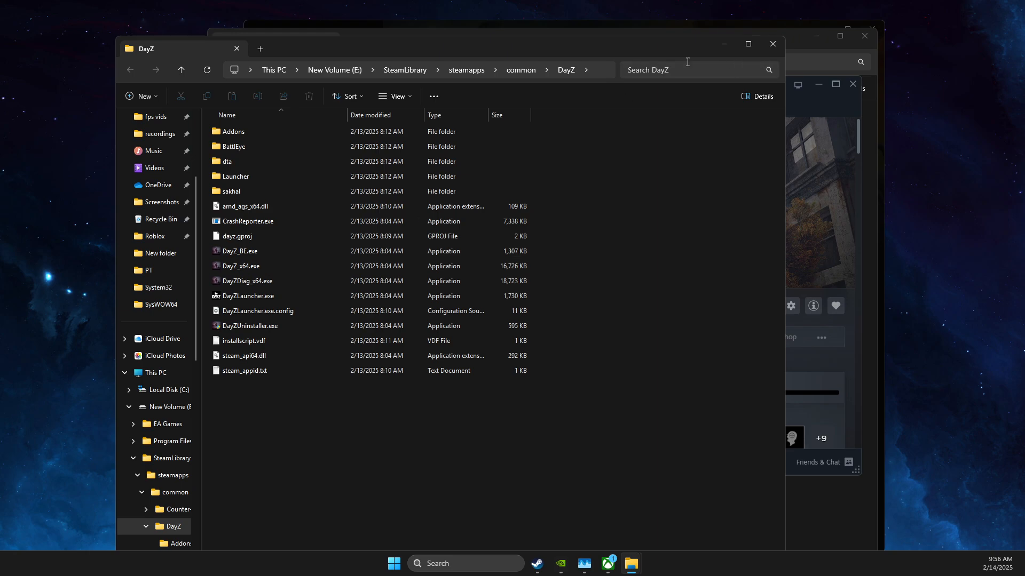
{"action": "left_click", "coordinate": [599, 74]}
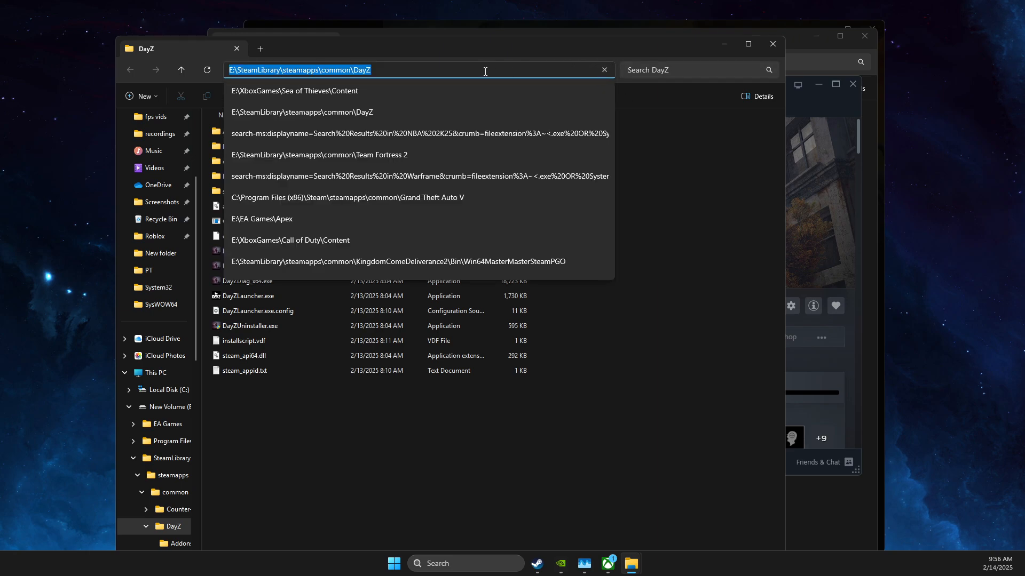
{"action": "right_click", "coordinate": [482, 73]}
{"action": "left_click", "coordinate": [508, 100]}
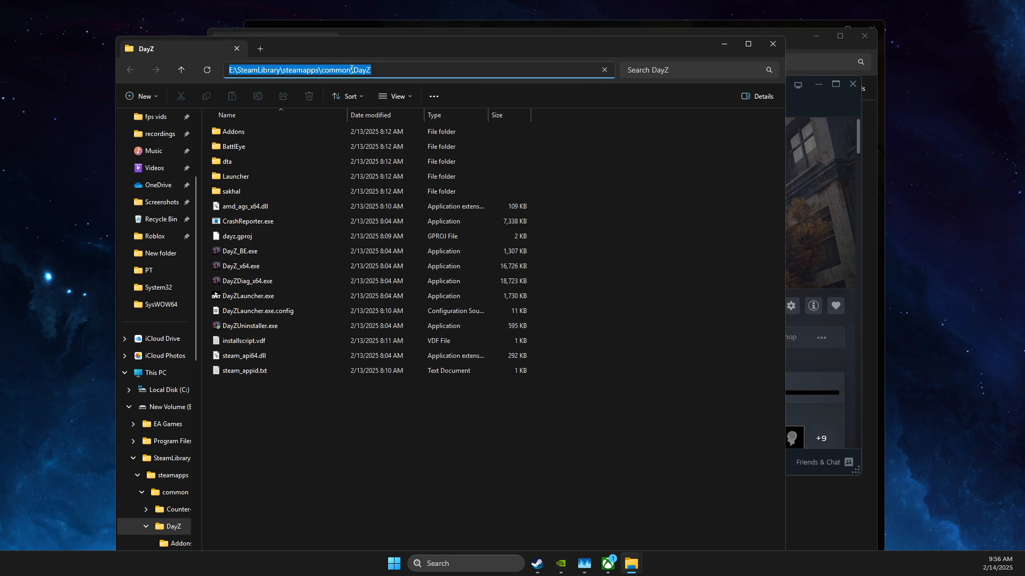
{"action": "left_click", "coordinate": [772, 44]}
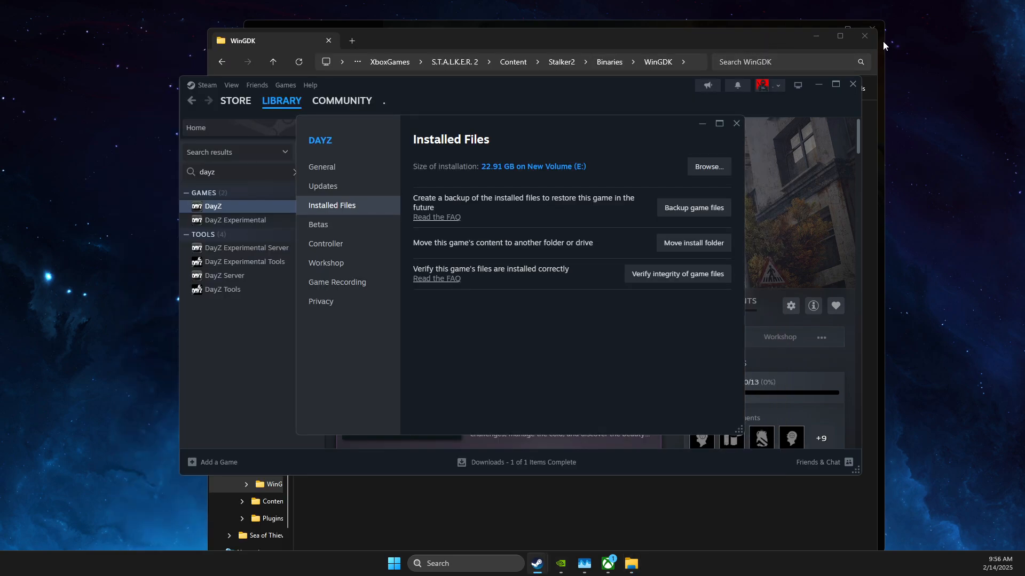
- Clear the desktop by closing Steam and the game dialogs and minimizing the WinGDK folder and Xbox windows
{"action": "left_click", "coordinate": [853, 85]}
{"action": "left_click", "coordinate": [816, 36]}
{"action": "left_click", "coordinate": [736, 124]}
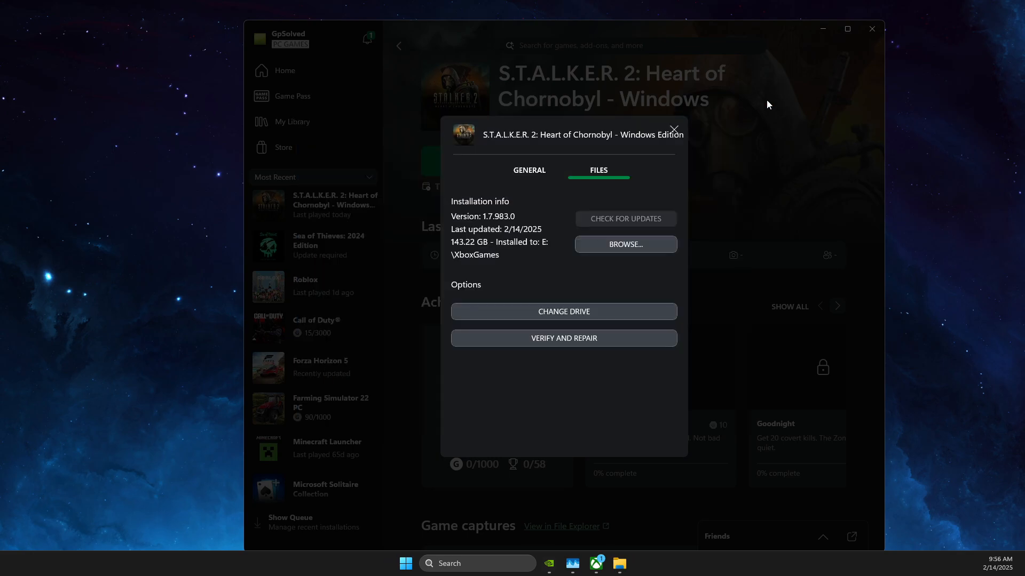
{"action": "left_click", "coordinate": [675, 130]}
{"action": "left_click", "coordinate": [823, 30]}
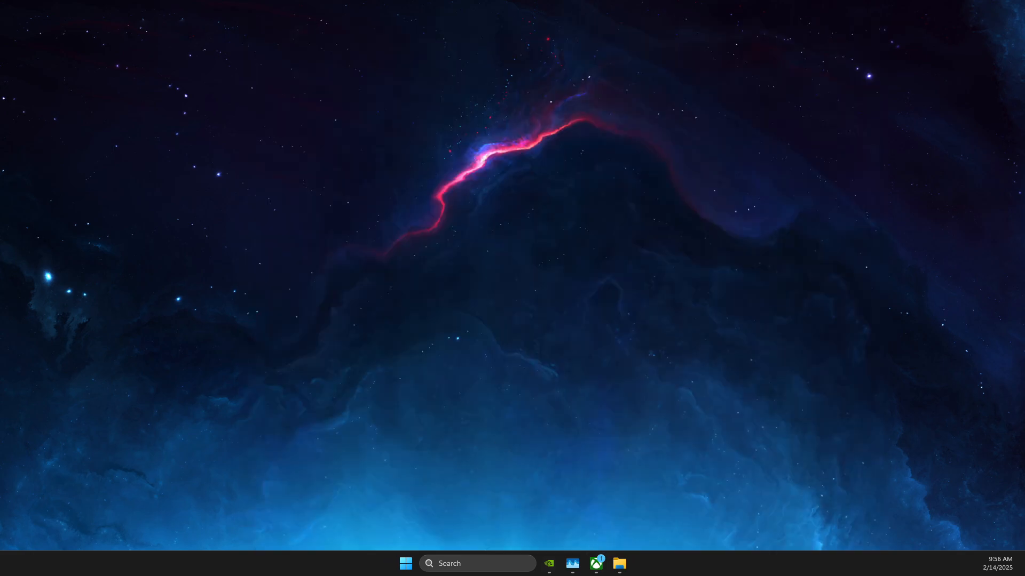
- Search Windows for graphics settings, open that page, and expand the advanced graphics settings
{"action": "left_click", "coordinate": [489, 565]}
{"action": "type", "text": "graphics settings"}
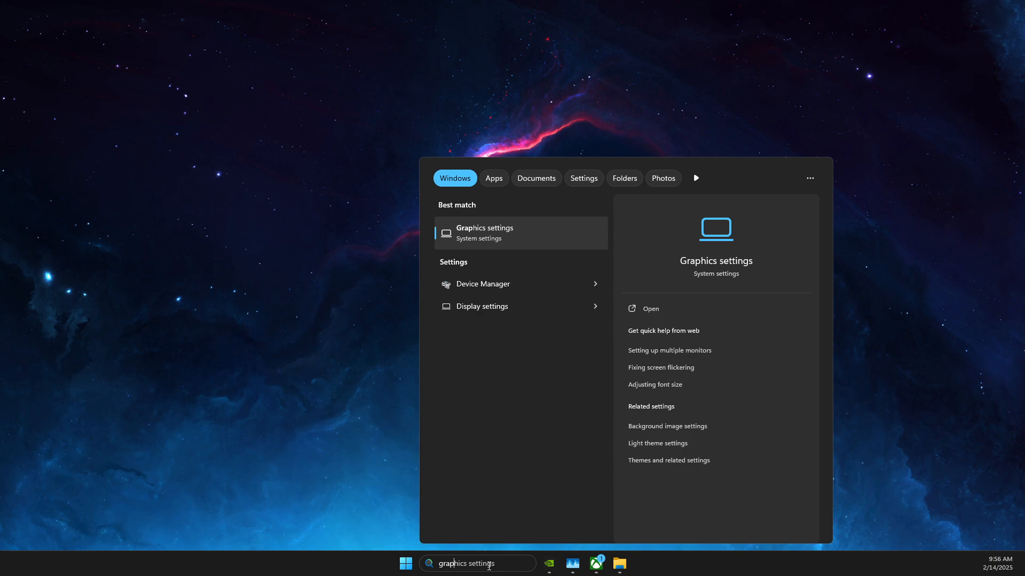
{"action": "left_click", "coordinate": [505, 236]}
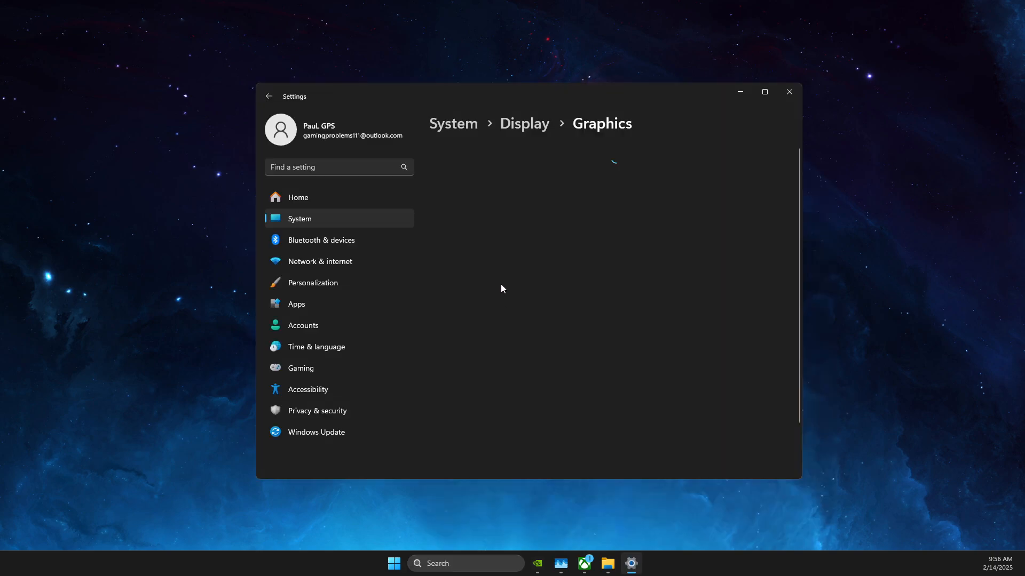
{"action": "scroll", "coordinate": [590, 336], "scroll_direction": "down", "scroll_amount": 1}
{"action": "scroll", "coordinate": [590, 335], "scroll_direction": "up", "scroll_amount": 1}
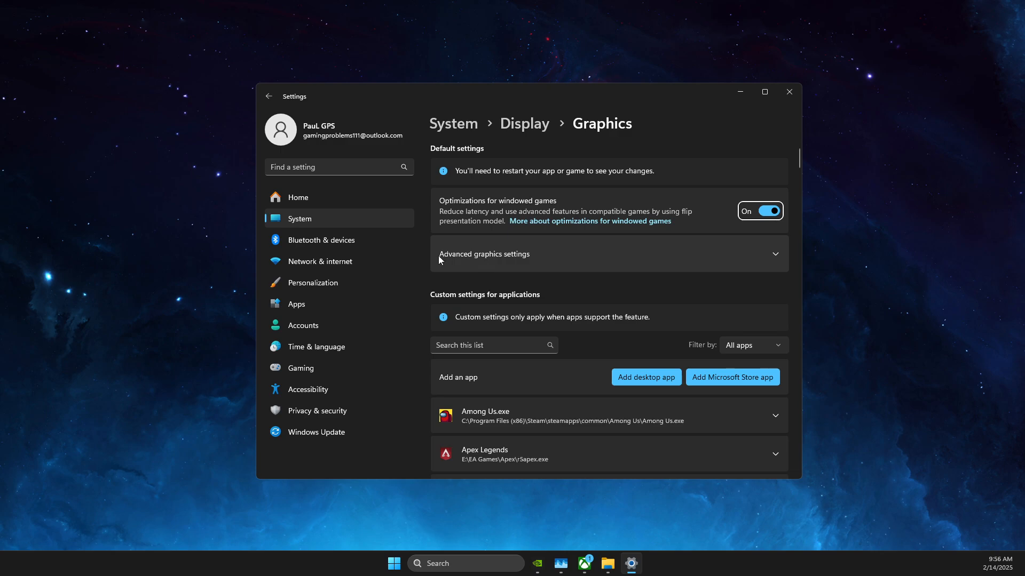
{"action": "left_click", "coordinate": [783, 260]}
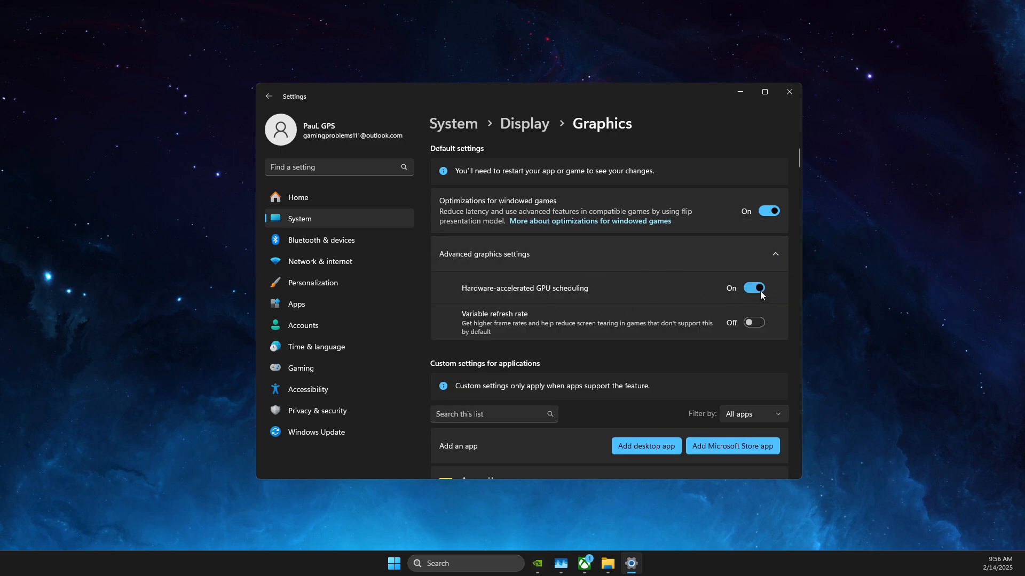
- Add S.T.A.L.K.E.R. 2: Heart of Chornobyl as a Microsoft Store app to the custom graphics settings list
{"action": "scroll", "coordinate": [642, 299], "scroll_direction": "down", "scroll_amount": 6}
{"action": "scroll", "coordinate": [643, 304], "scroll_direction": "up", "scroll_amount": 2}
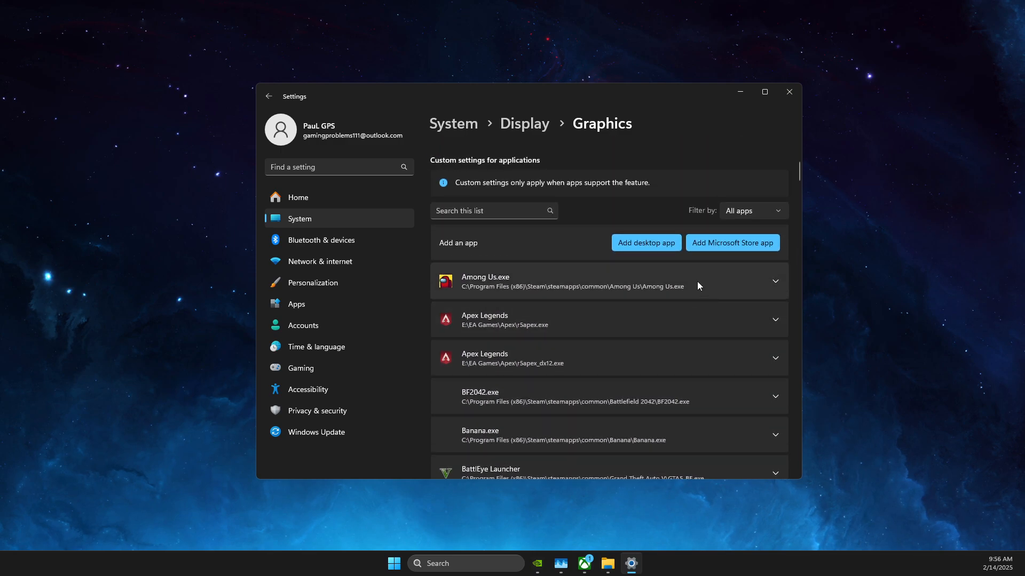
{"action": "left_click", "coordinate": [715, 244]}
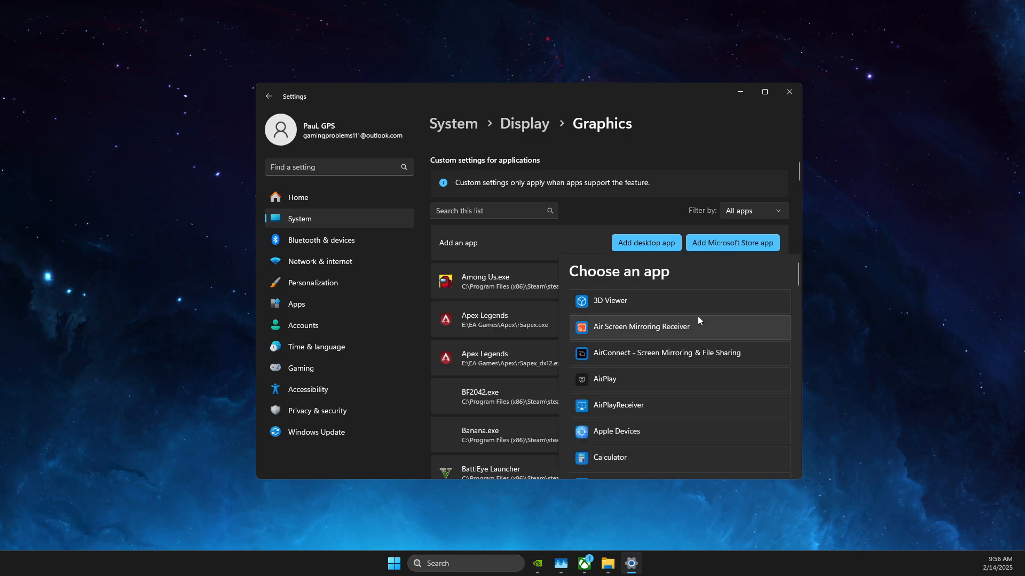
{"action": "scroll", "coordinate": [696, 323], "scroll_direction": "down", "scroll_amount": 3}
{"action": "scroll", "coordinate": [690, 329], "scroll_direction": "down", "scroll_amount": 5}
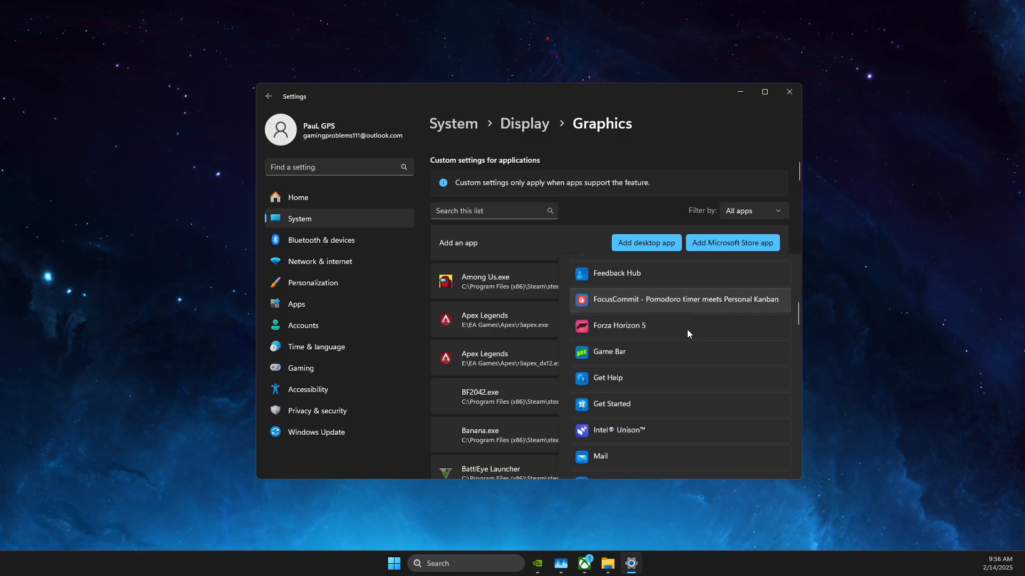
{"action": "scroll", "coordinate": [664, 338], "scroll_direction": "down", "scroll_amount": 5}
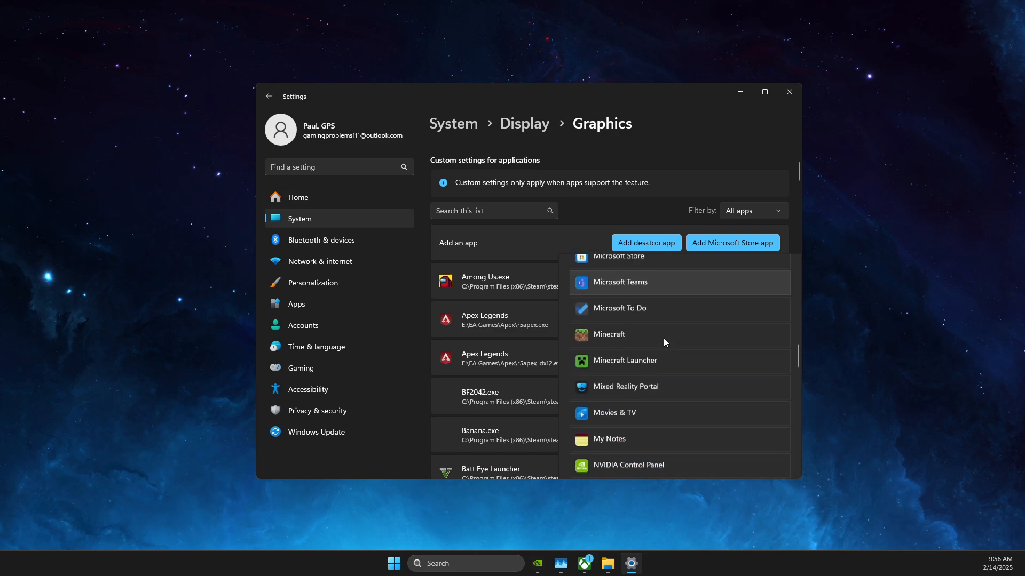
{"action": "scroll", "coordinate": [664, 338], "scroll_direction": "down", "scroll_amount": 5}
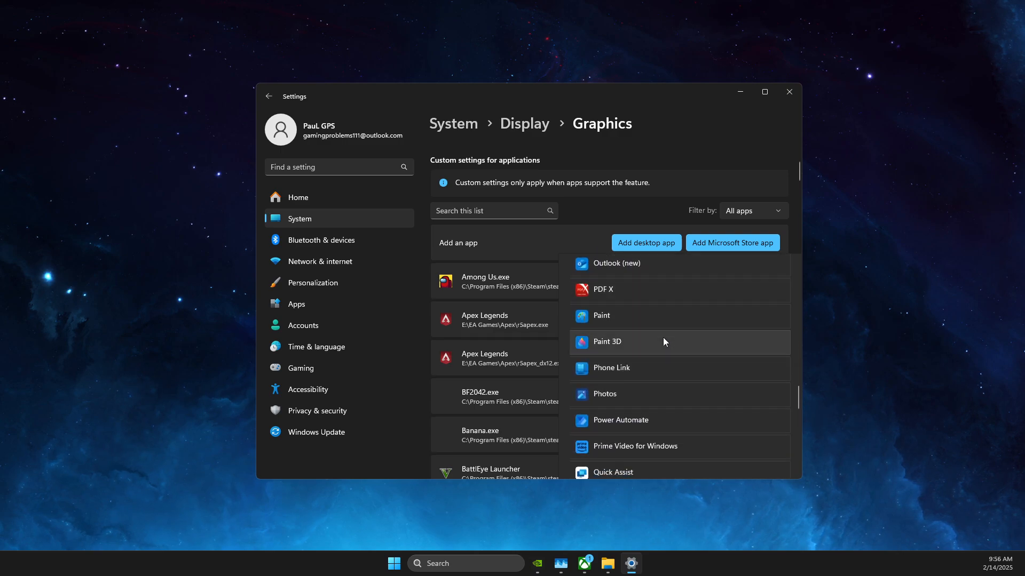
{"action": "left_click", "coordinate": [628, 348]}
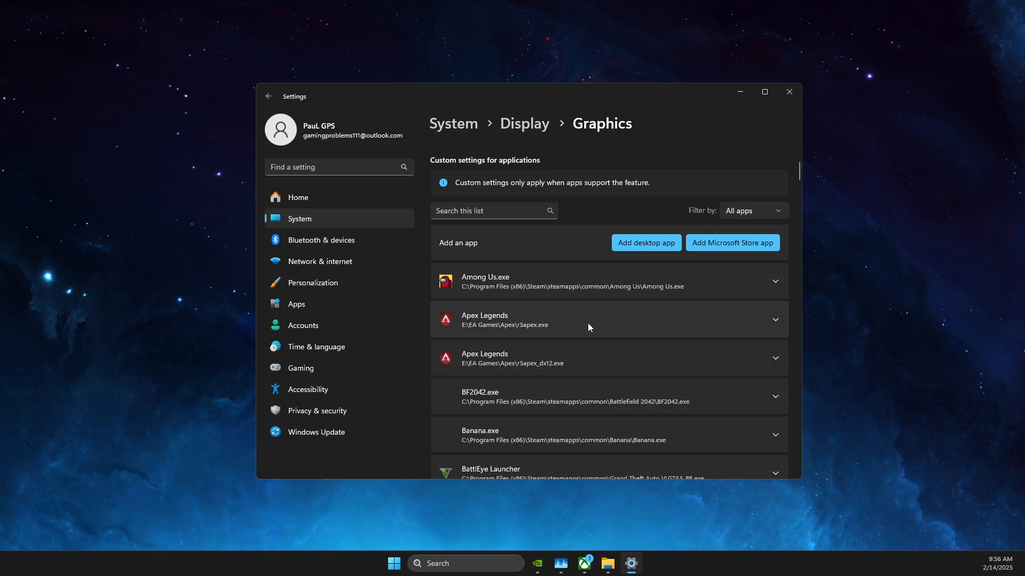
- Set the GPU preference of S.T.A.L.K.E.R. 2: Heart of Chornobyl to High Performance (NVIDIA GeForce RTX 3070)
{"action": "scroll", "coordinate": [496, 274], "scroll_direction": "down", "scroll_amount": 1}
{"action": "scroll", "coordinate": [476, 232], "scroll_direction": "down", "scroll_amount": 7}
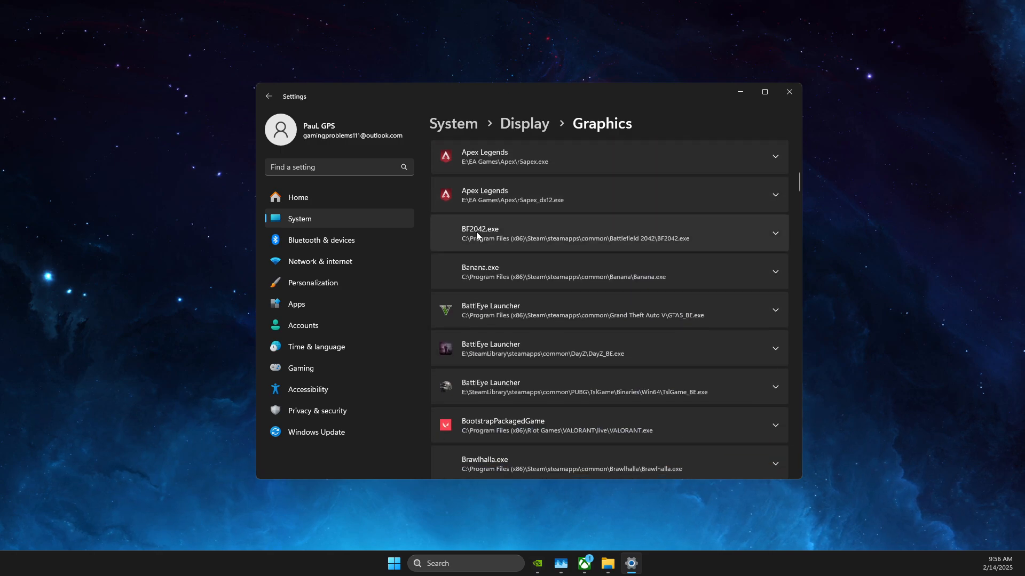
{"action": "scroll", "coordinate": [476, 232], "scroll_direction": "down", "scroll_amount": 4}
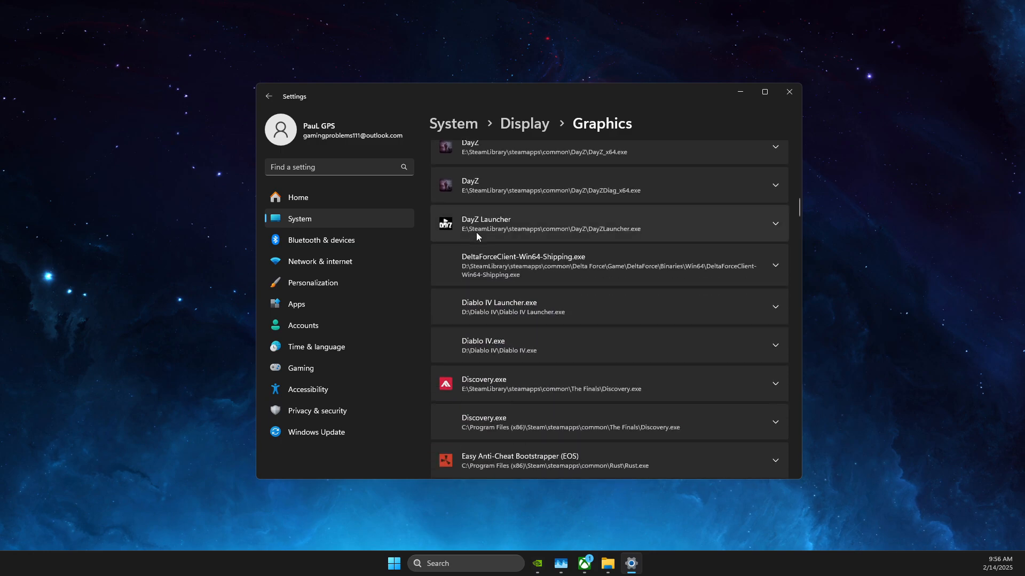
{"action": "scroll", "coordinate": [476, 232], "scroll_direction": "down", "scroll_amount": 12}
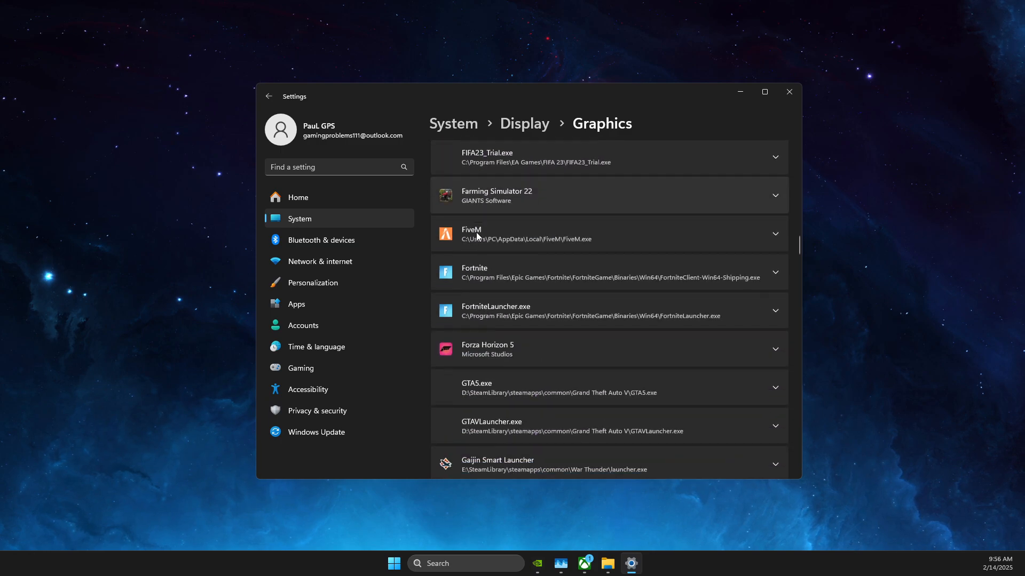
{"action": "scroll", "coordinate": [476, 233], "scroll_direction": "down", "scroll_amount": 5}
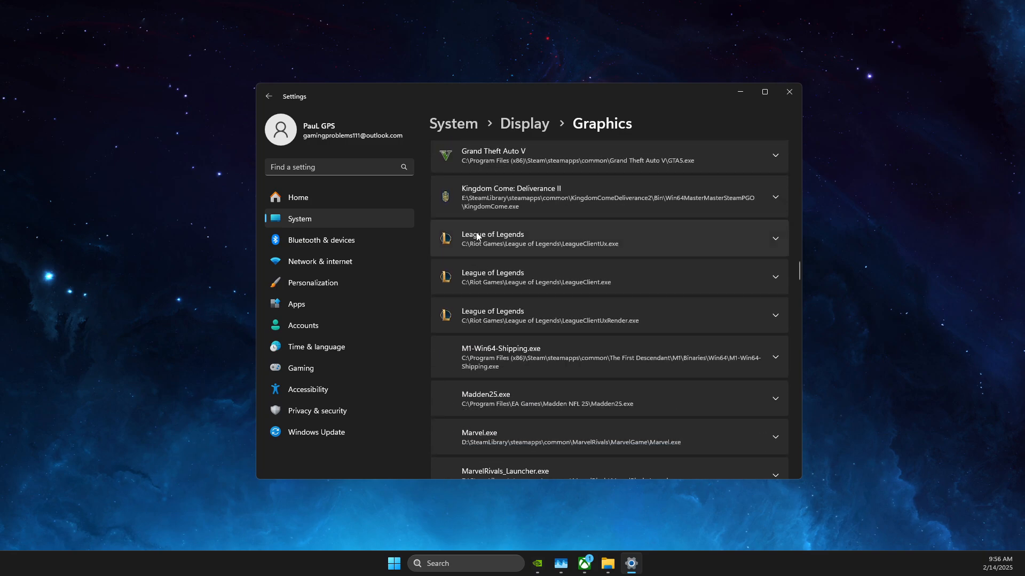
{"action": "scroll", "coordinate": [477, 236], "scroll_direction": "down", "scroll_amount": 5}
{"action": "scroll", "coordinate": [477, 233], "scroll_direction": "down", "scroll_amount": 15}
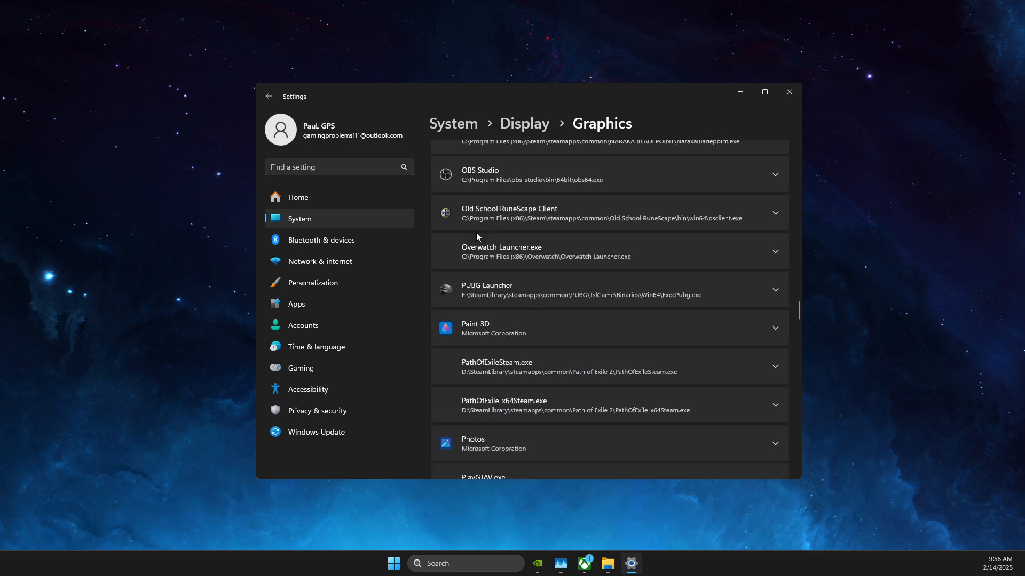
{"action": "scroll", "coordinate": [476, 237], "scroll_direction": "down", "scroll_amount": 5}
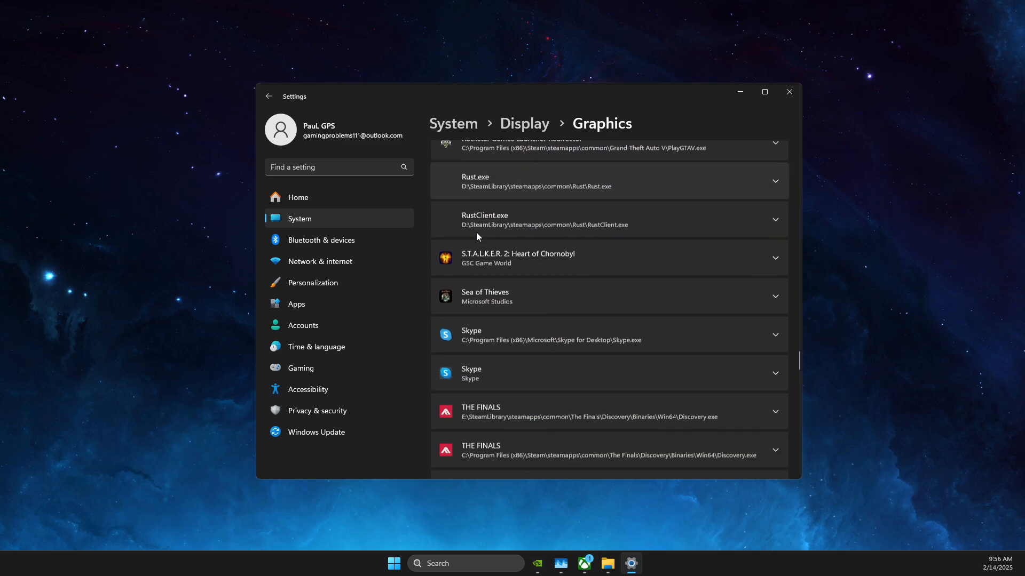
{"action": "left_click", "coordinate": [497, 217]}
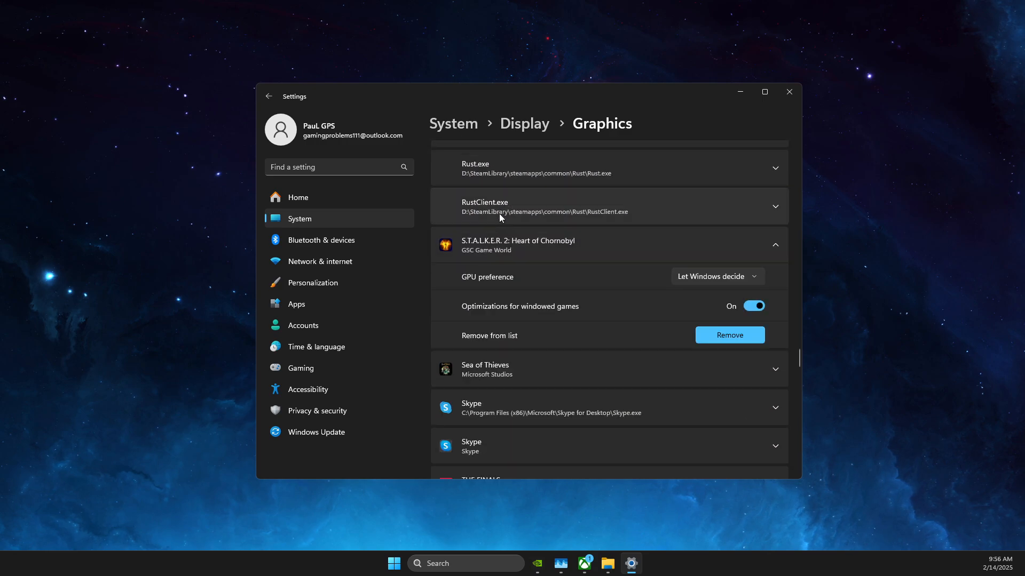
{"action": "left_click", "coordinate": [715, 277]}
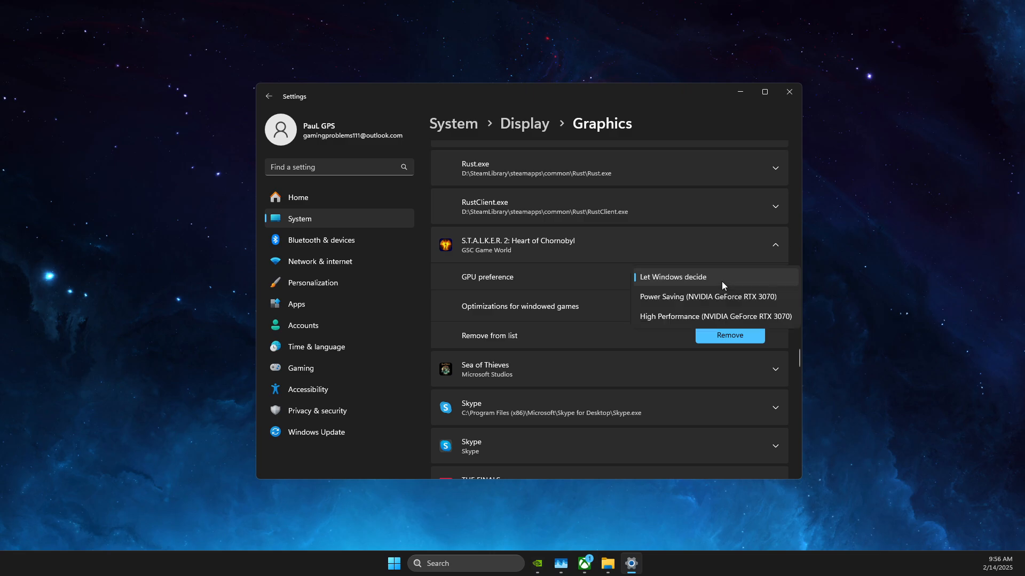
{"action": "left_click", "coordinate": [672, 315]}
- Add the desktop app DayZ_x64.exe from E:\SteamLibrary\steamapps\common\DayZ to the custom graphics settings list, using the copied folder path
{"action": "scroll", "coordinate": [694, 314], "scroll_direction": "up", "scroll_amount": 10}
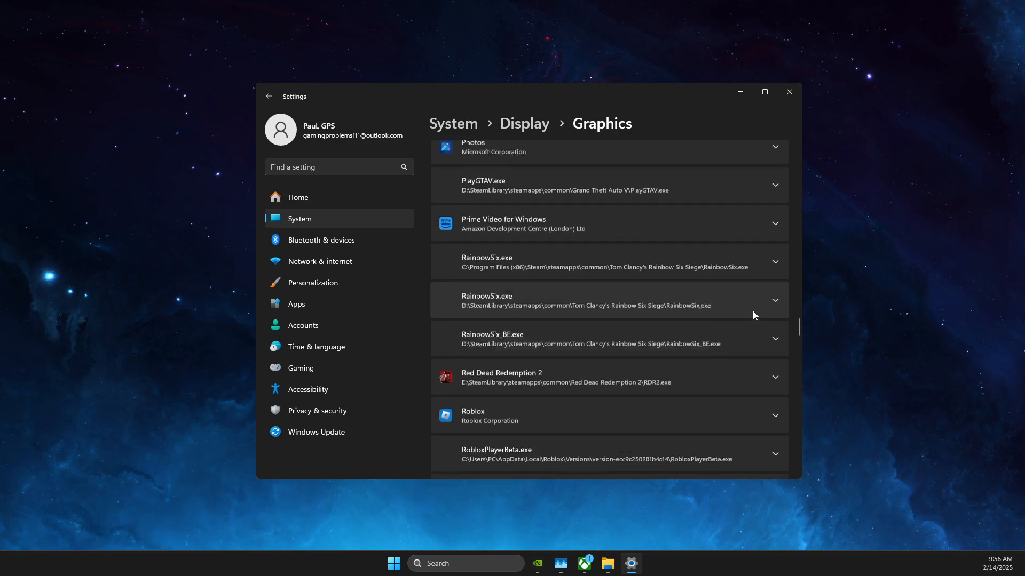
{"action": "left_click_drag", "start_coordinate": [798, 319], "coordinate": [806, 118]}
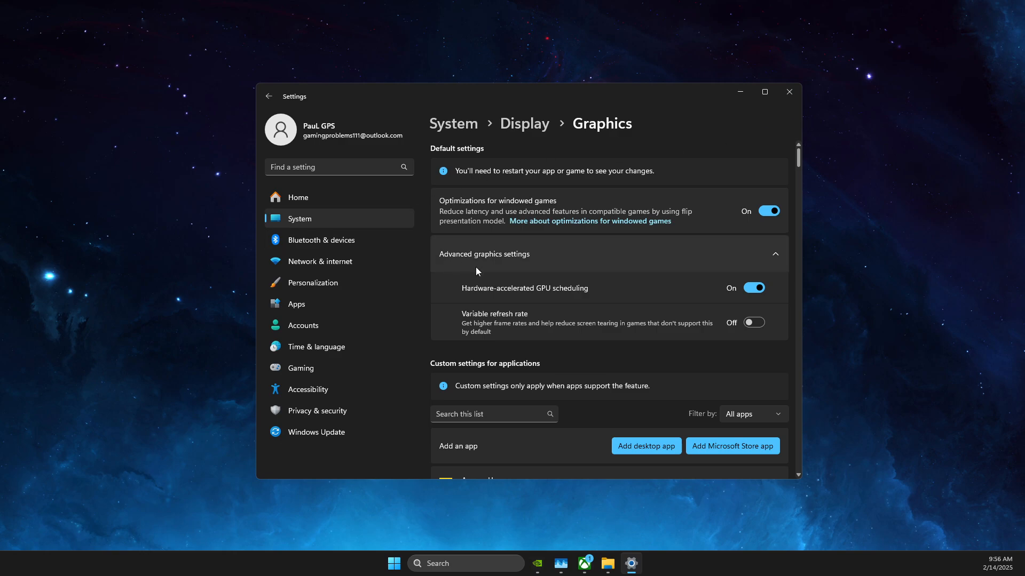
{"action": "scroll", "coordinate": [555, 298], "scroll_direction": "down", "scroll_amount": 3}
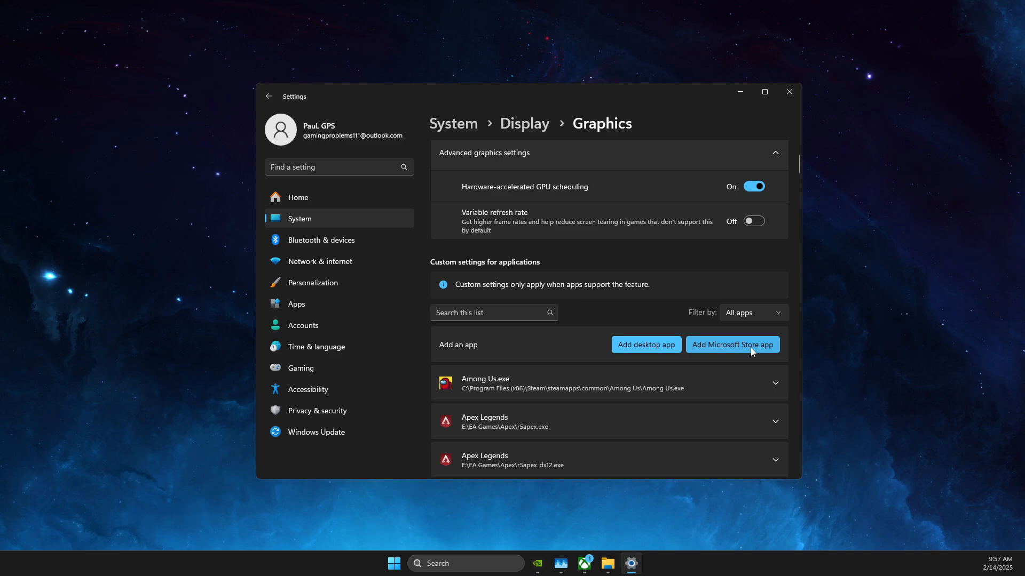
{"action": "left_click", "coordinate": [634, 347]}
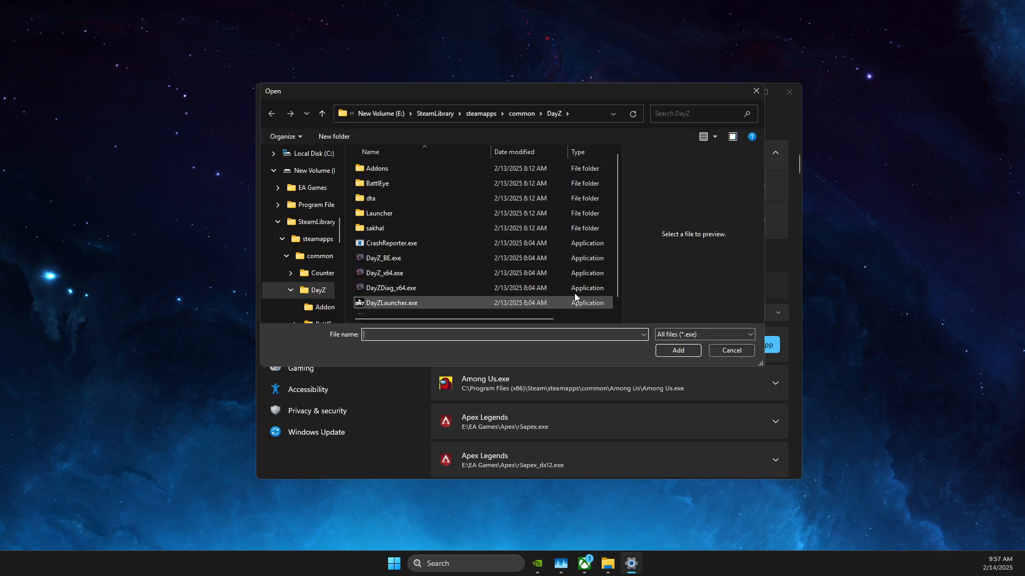
{"action": "left_click", "coordinate": [587, 114]}
{"action": "key", "text": "ctrl+c"}
{"action": "right_click", "coordinate": [587, 114]}
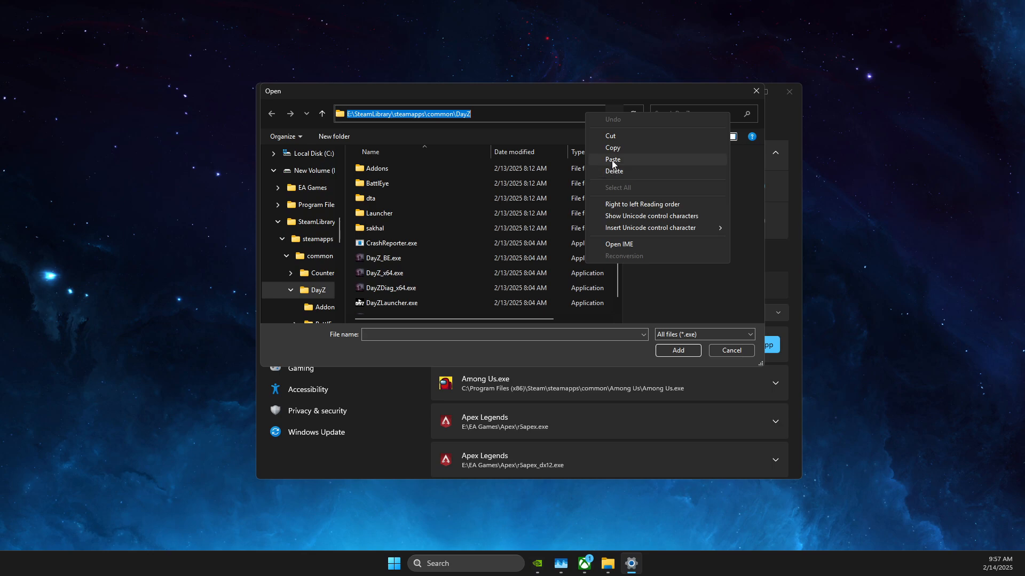
{"action": "left_click", "coordinate": [608, 160]}
{"action": "key", "text": "Return"}
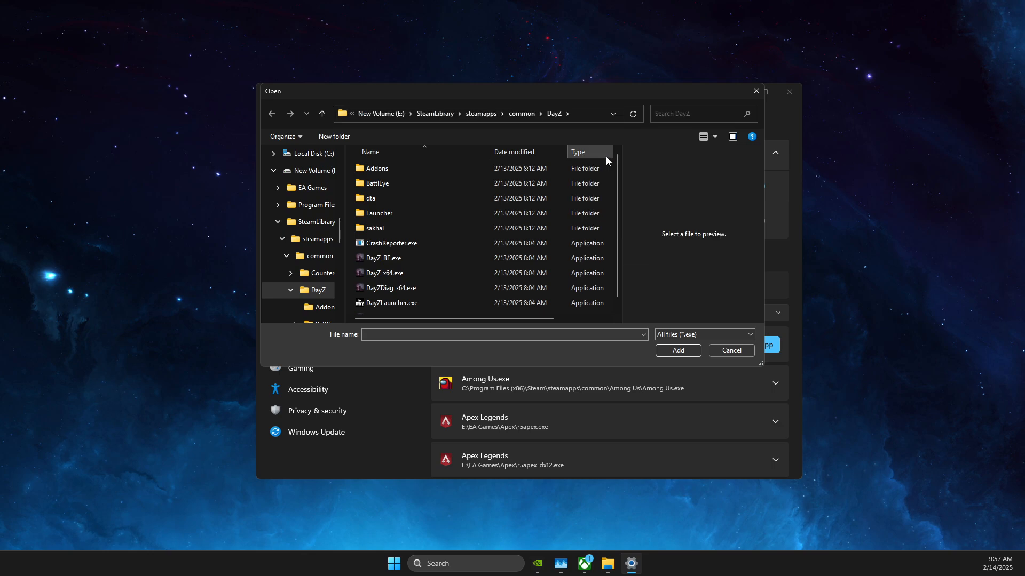
{"action": "left_click", "coordinate": [384, 260]}
{"action": "left_click", "coordinate": [385, 273]}
{"action": "left_click", "coordinate": [671, 352]}
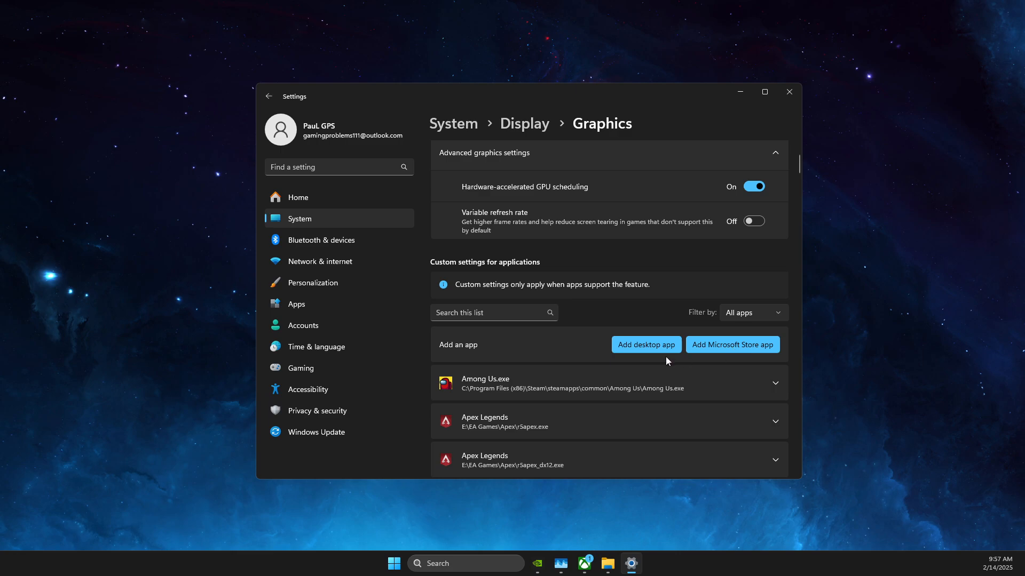
- Check the GPU preference and windowed-game optimizations of the Apex Legends r5apex.exe entry, and close Settings
{"action": "left_click", "coordinate": [765, 425]}
{"action": "scroll", "coordinate": [691, 421], "scroll_direction": "down", "scroll_amount": 3}
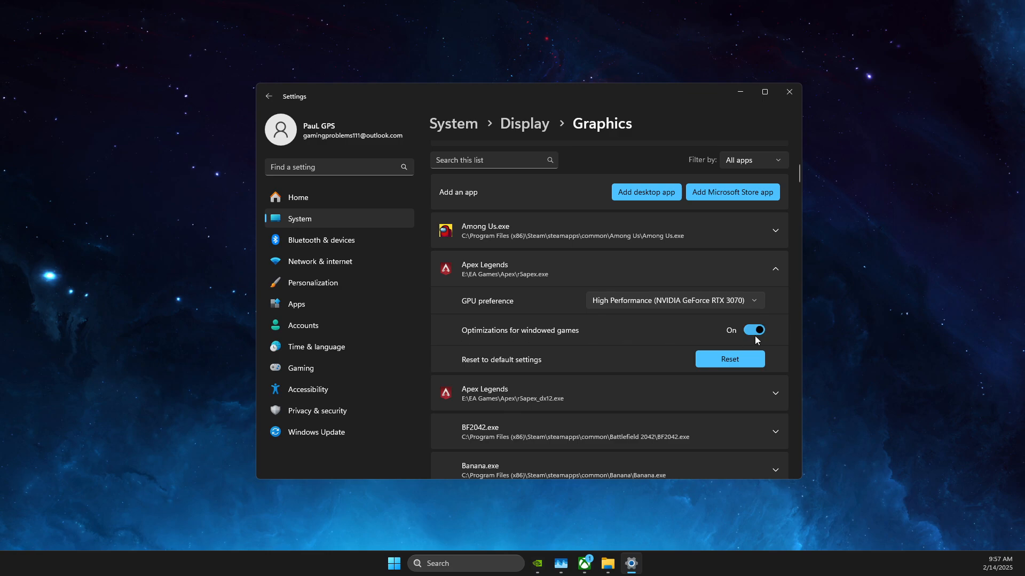
{"action": "left_click", "coordinate": [790, 93]}
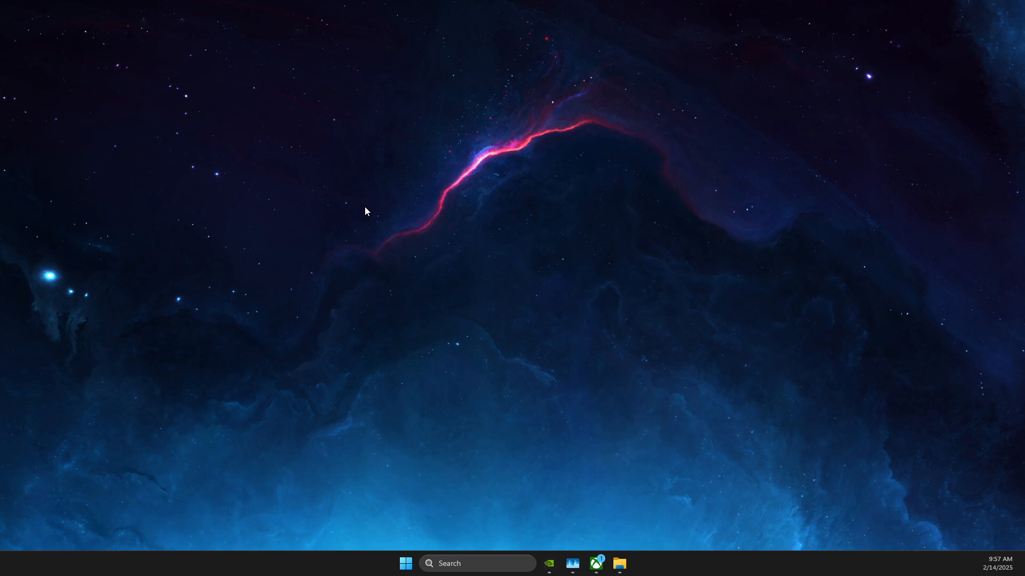
- Search Windows for edit power plan and open the plan's settings
{"action": "left_click", "coordinate": [481, 567]}
{"action": "type", "text": "edit power plan"}
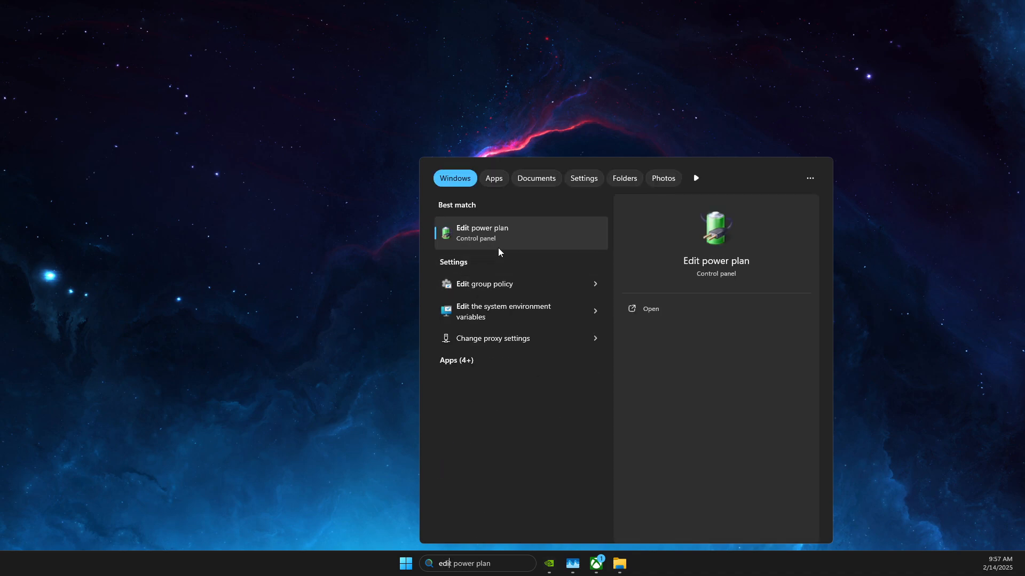
{"action": "left_click", "coordinate": [498, 247]}
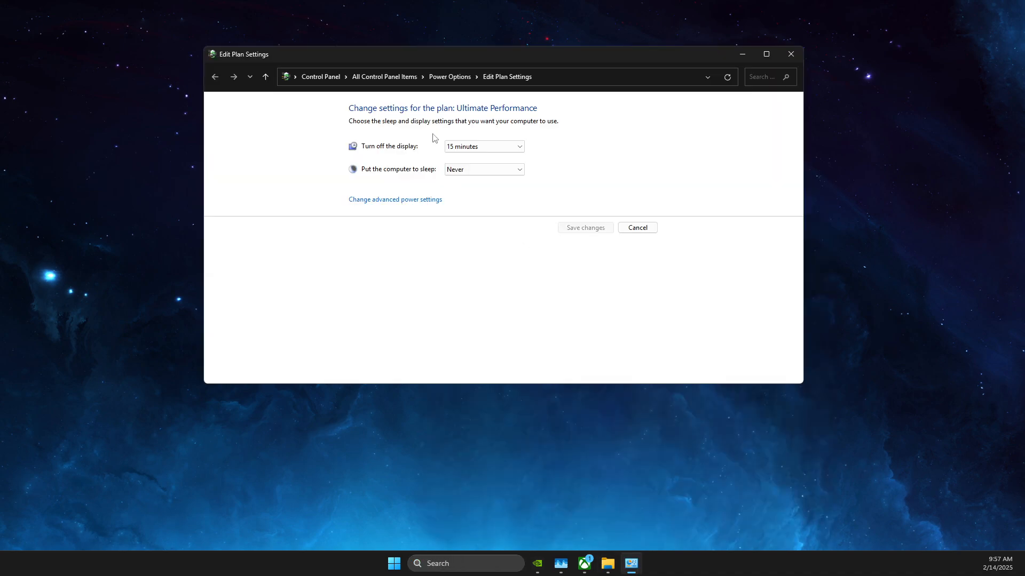
- Check which power plan is selected in Power Options and close the window
{"action": "left_click", "coordinate": [450, 77]}
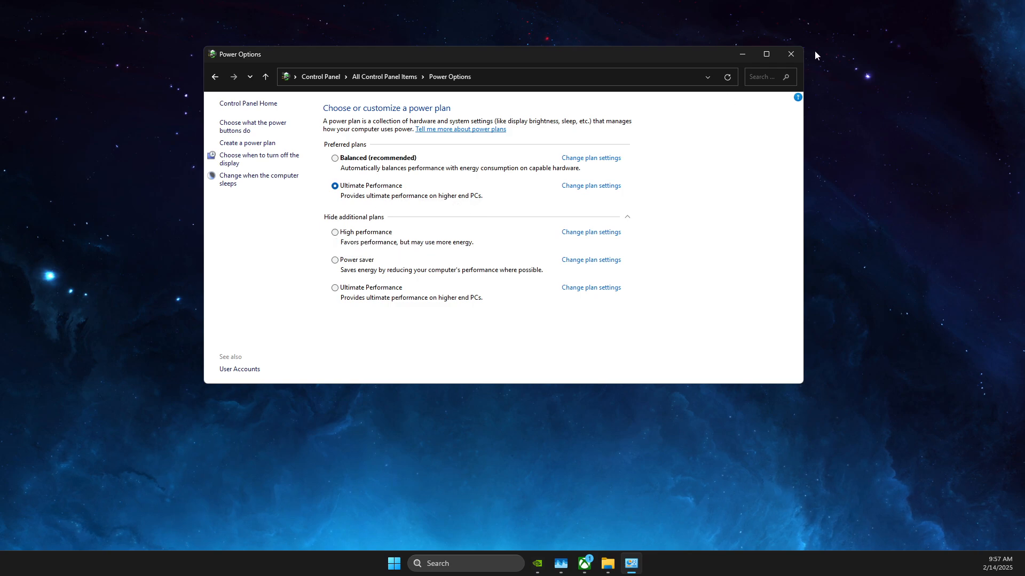
{"action": "left_click", "coordinate": [791, 54]}
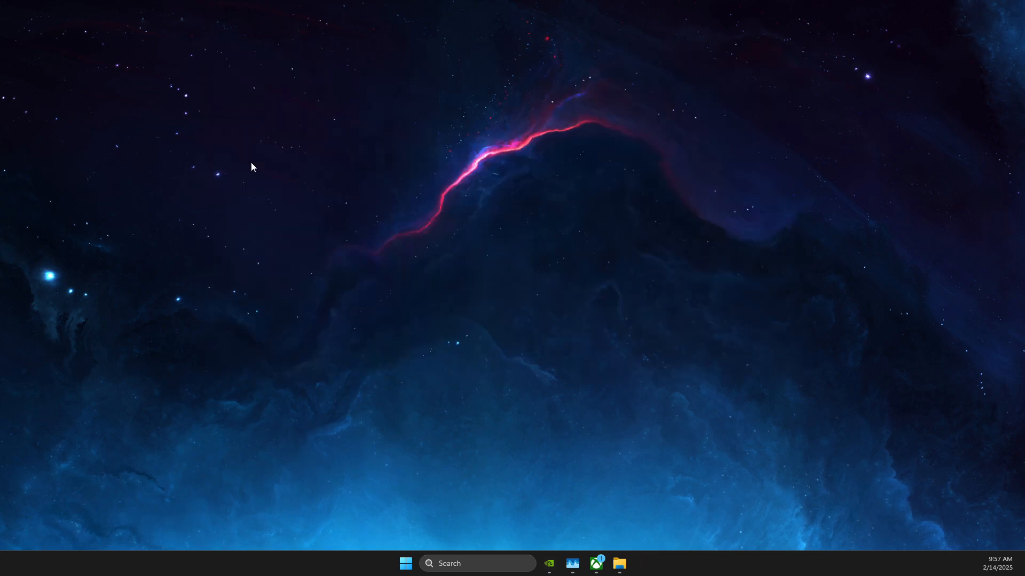
- Search Windows for view advanced system settings, and review and accept the custom visual effects in the Performance Options
{"action": "left_click", "coordinate": [448, 564]}
{"action": "type", "text": "view advanced system setti"}
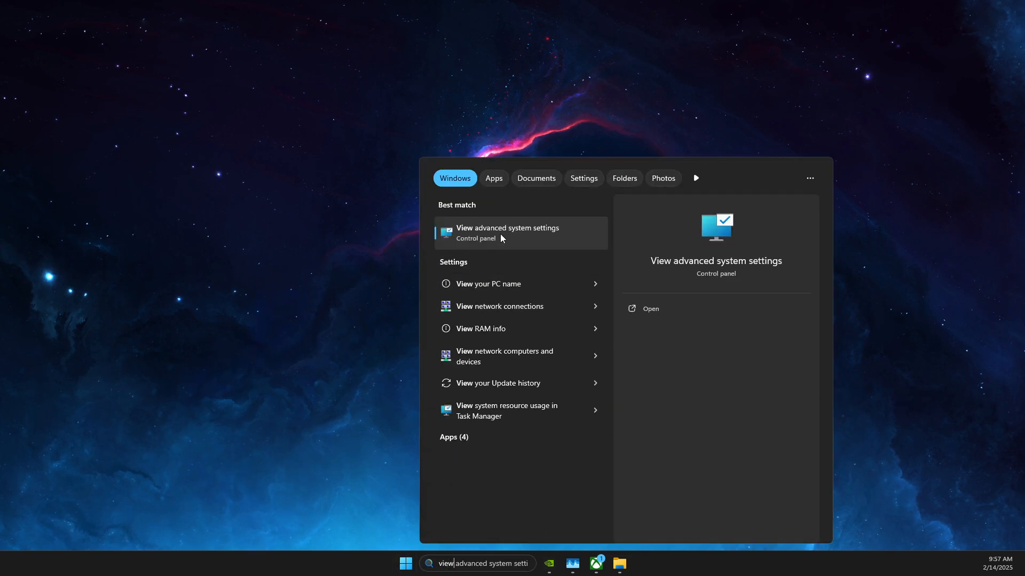
{"action": "key", "text": "Return"}
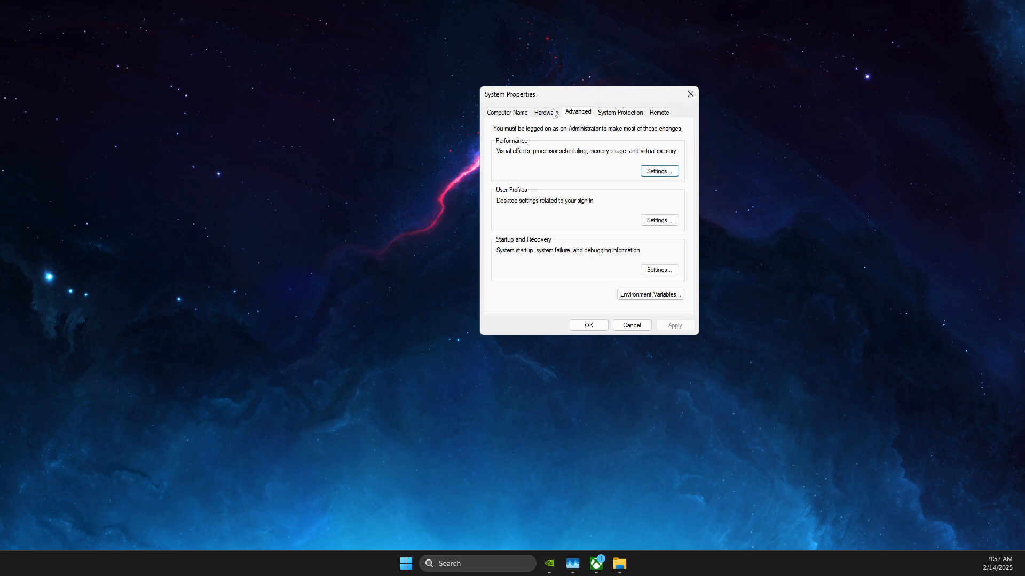
{"action": "left_click_drag", "start_coordinate": [555, 96], "coordinate": [493, 121]}
{"action": "left_click", "coordinate": [587, 197]}
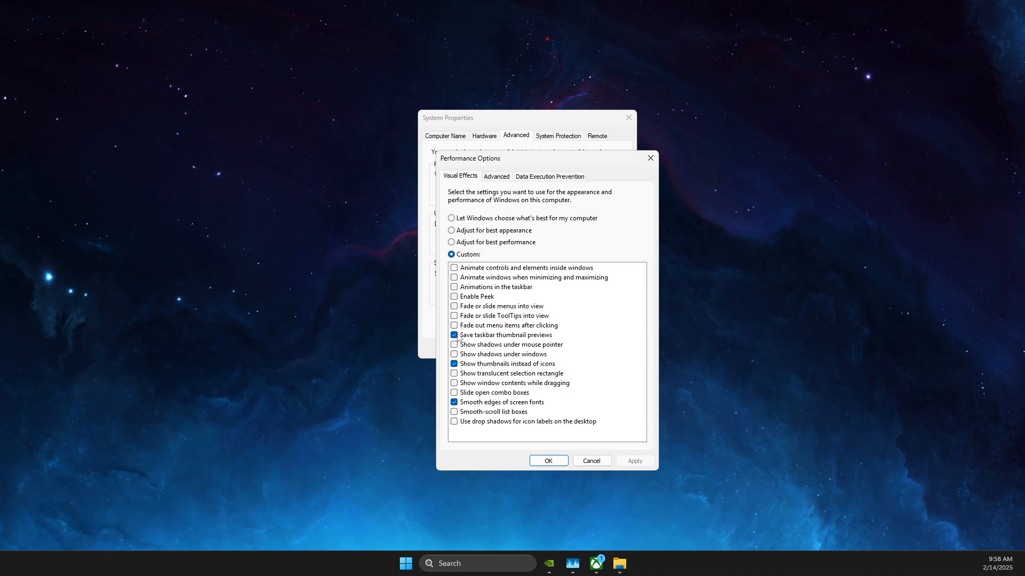
{"action": "left_click", "coordinate": [540, 461]}
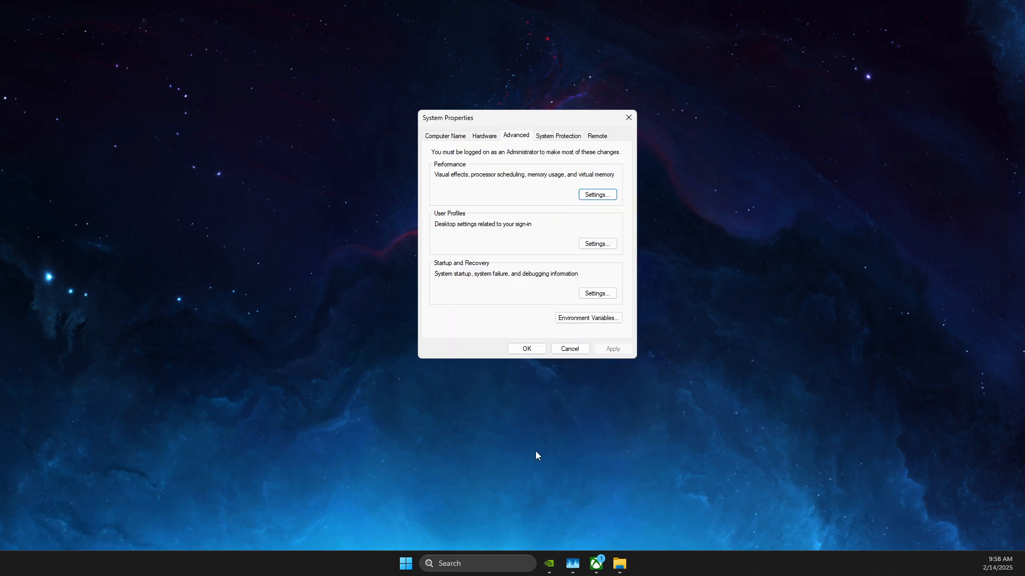
- Select a custom paging file size for drive E: in the Virtual Memory settings, with automatic management turned off
{"action": "left_click", "coordinate": [601, 195]}
{"action": "left_click", "coordinate": [497, 177]}
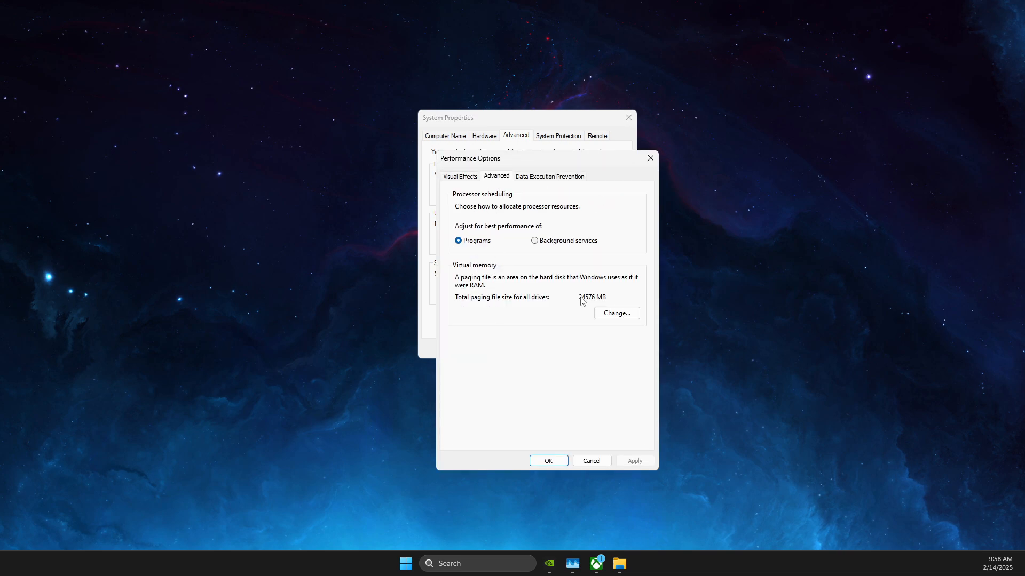
{"action": "left_click", "coordinate": [610, 313]}
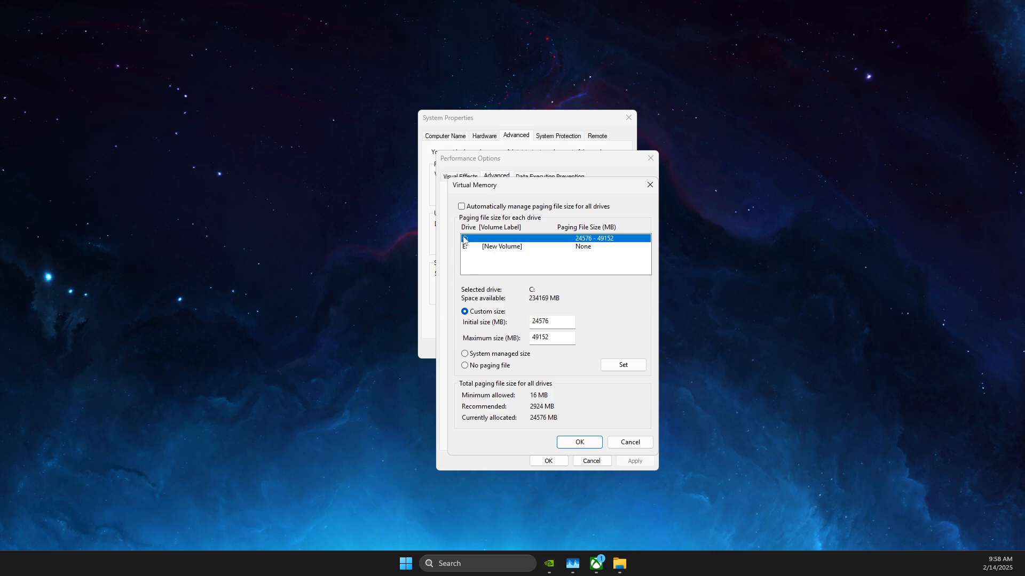
{"action": "left_click", "coordinate": [490, 249]}
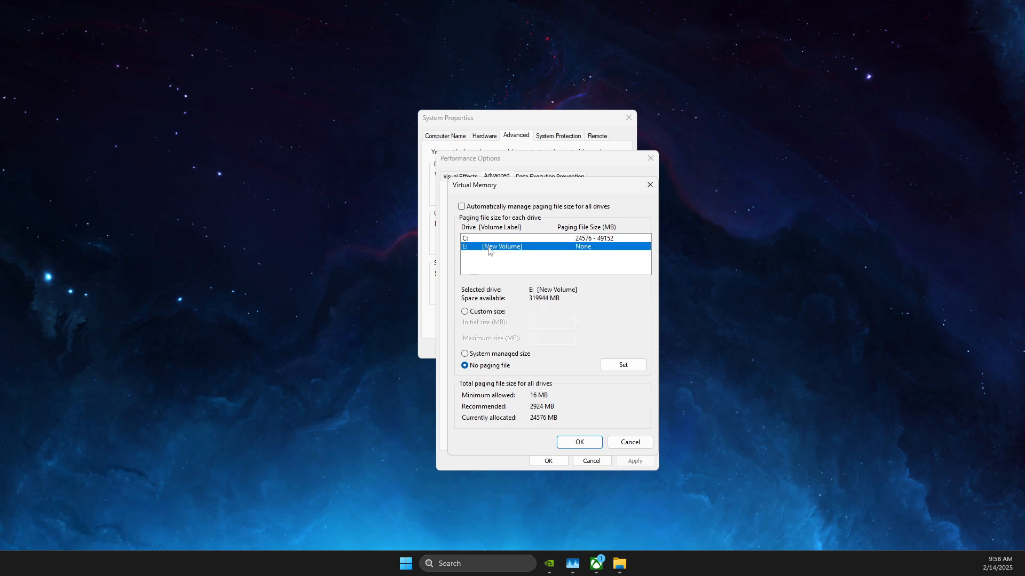
{"action": "left_click", "coordinate": [462, 207]}
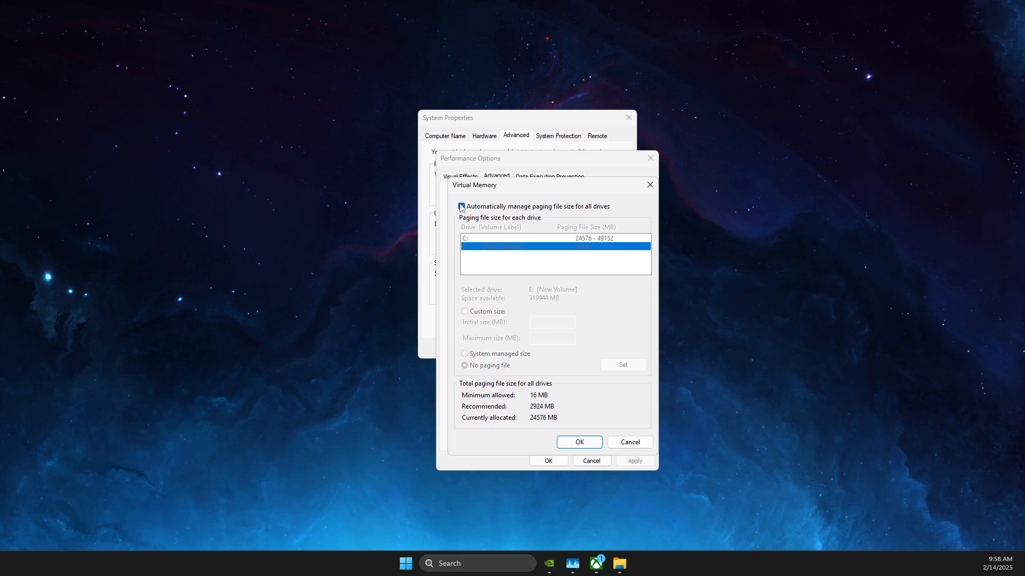
{"action": "left_click", "coordinate": [461, 207]}
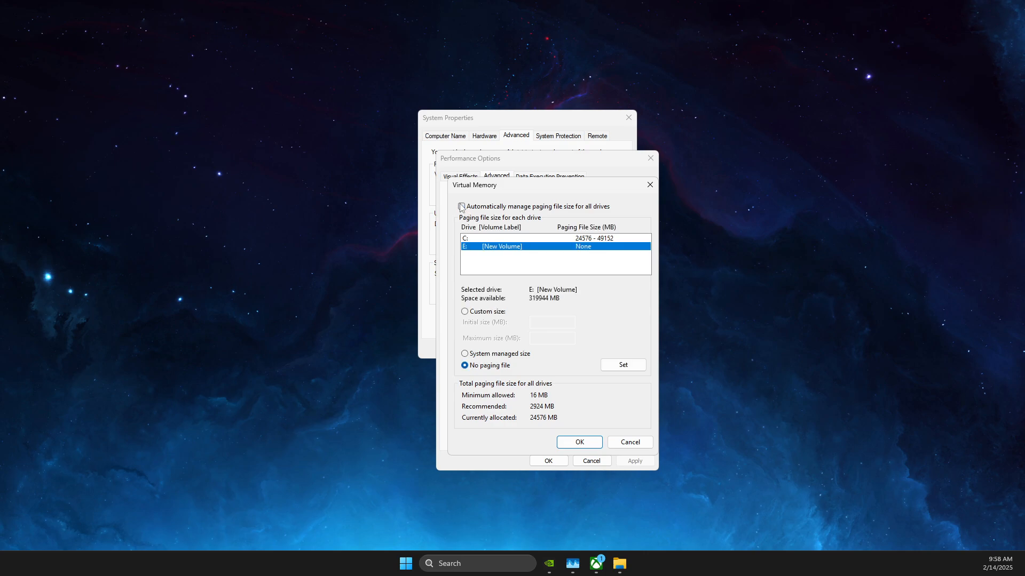
{"action": "left_click", "coordinate": [464, 313]}
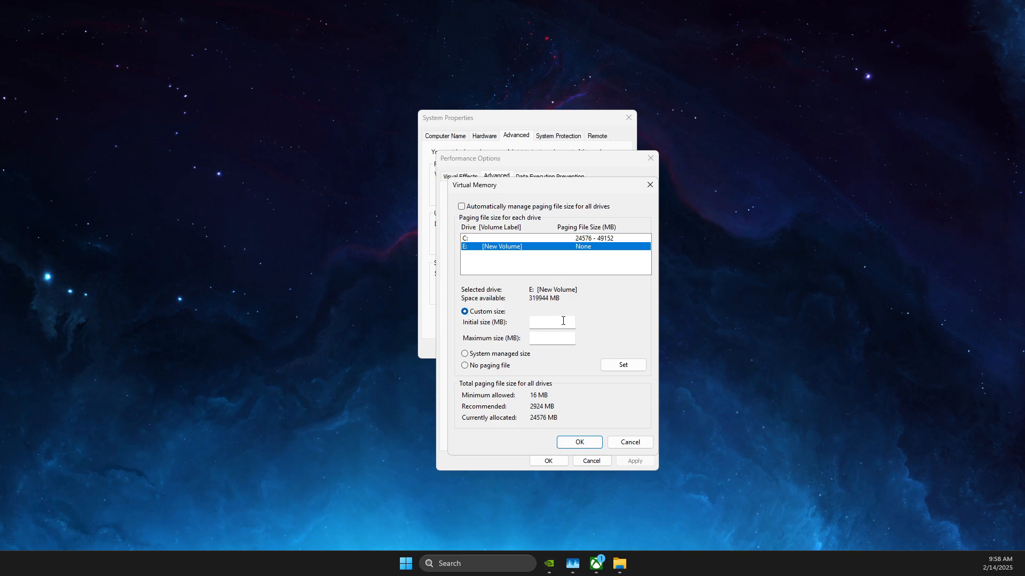
- Look up the installed physical memory (RAM) in System Information and close it
{"action": "left_click", "coordinate": [474, 564]}
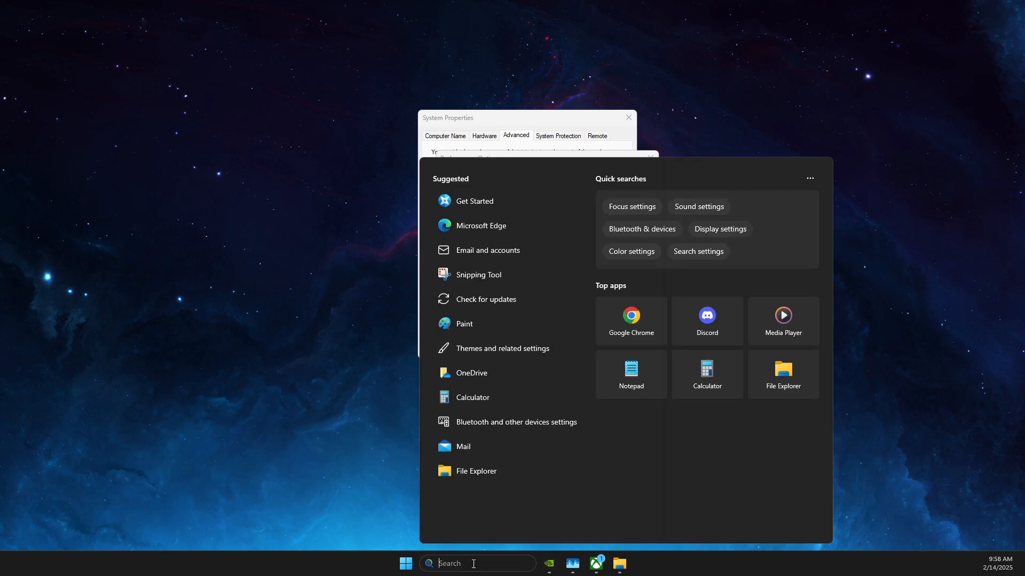
{"action": "type", "text": "sys"}
{"action": "key", "text": "Escape"}
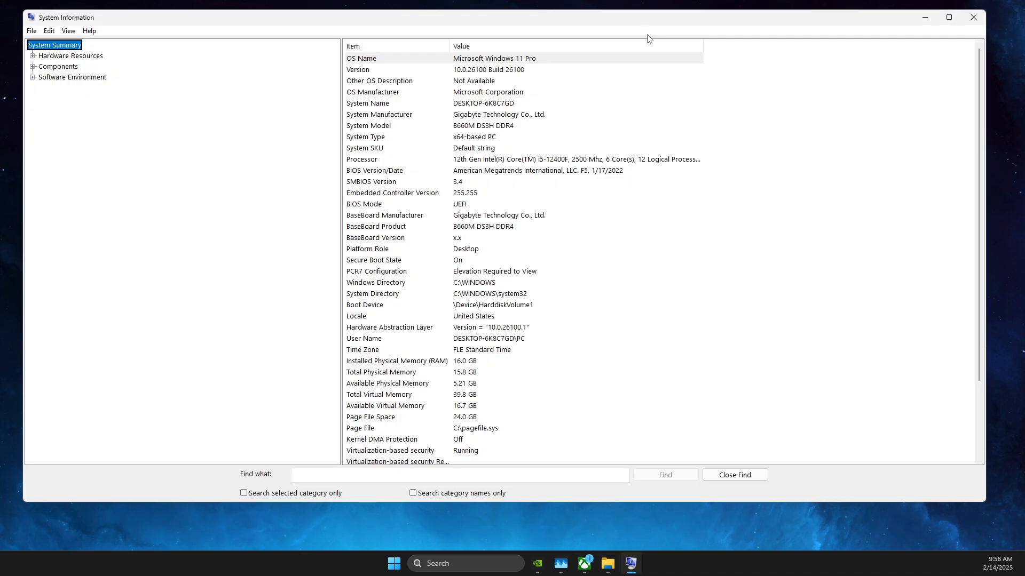
{"action": "left_click", "coordinate": [425, 361]}
{"action": "scroll", "coordinate": [424, 366], "scroll_direction": "down", "scroll_amount": 2}
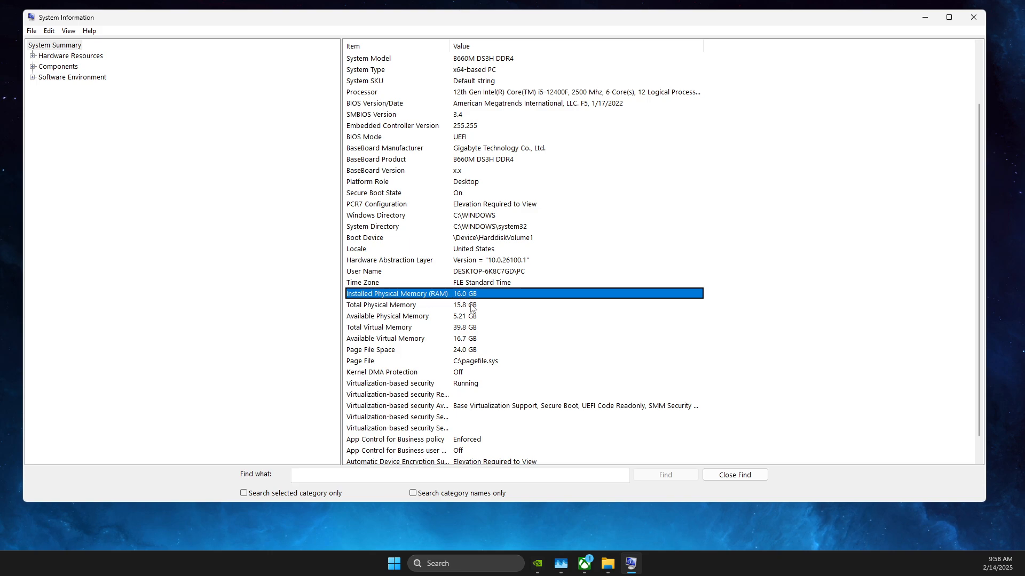
{"action": "left_click", "coordinate": [974, 18]}
- Open Calculator and compute the initial paging file size as 16 × 1024 × 1.5
{"action": "key", "text": "super"}
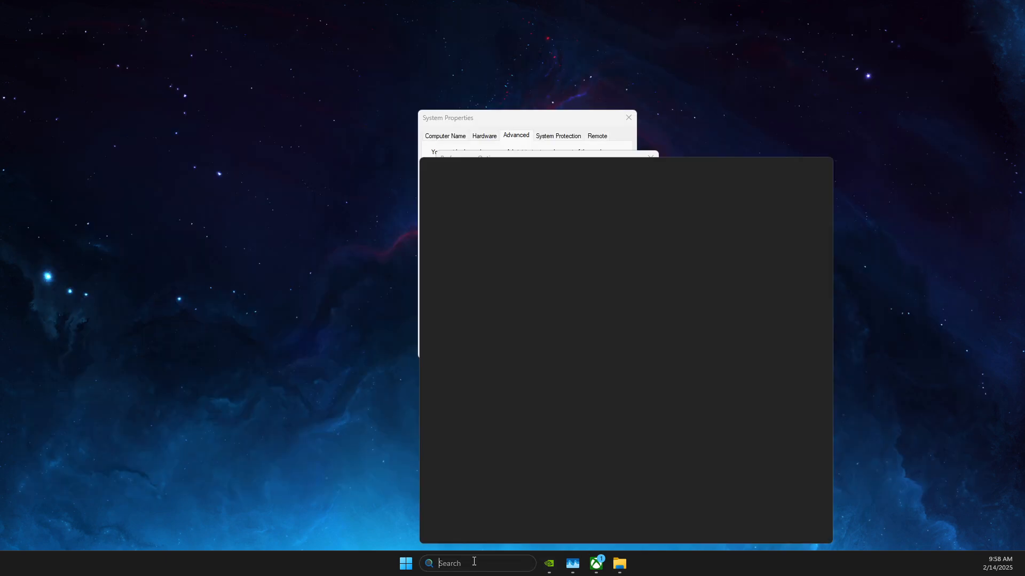
{"action": "type", "text": "calculator"}
{"action": "key", "text": "Return"}
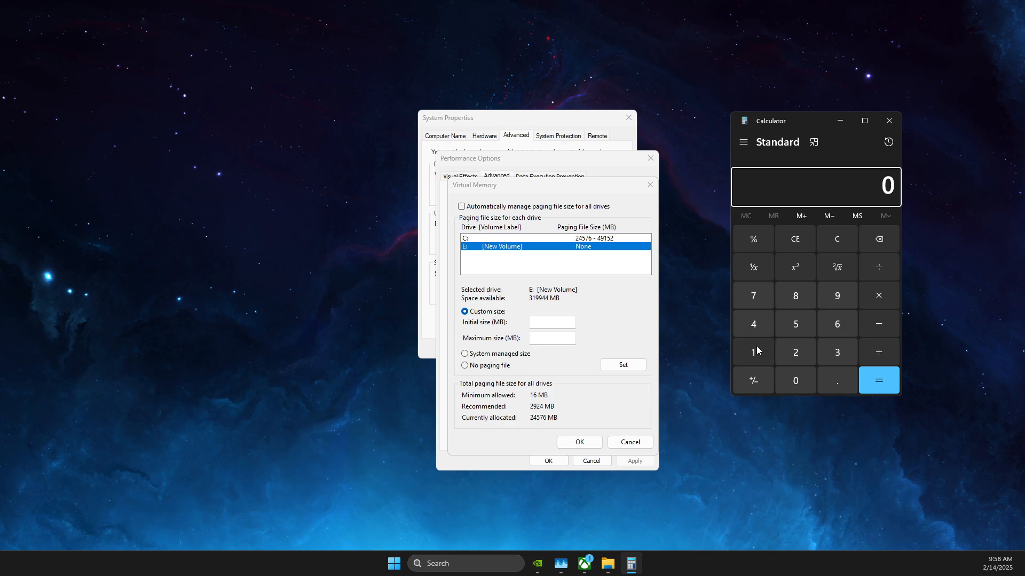
{"action": "left_click", "coordinate": [756, 352]}
{"action": "left_click", "coordinate": [830, 327]}
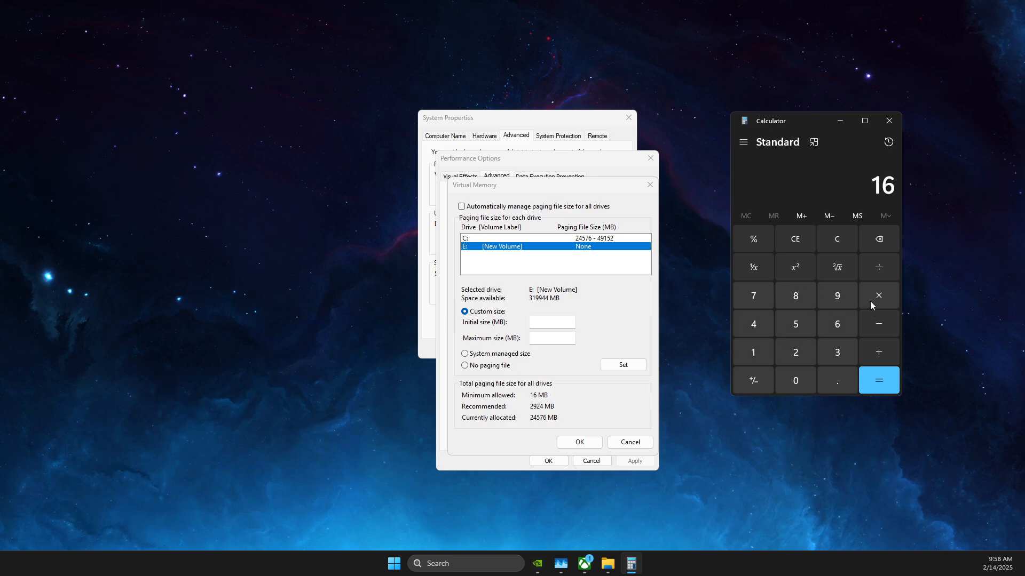
{"action": "left_click", "coordinate": [870, 301]}
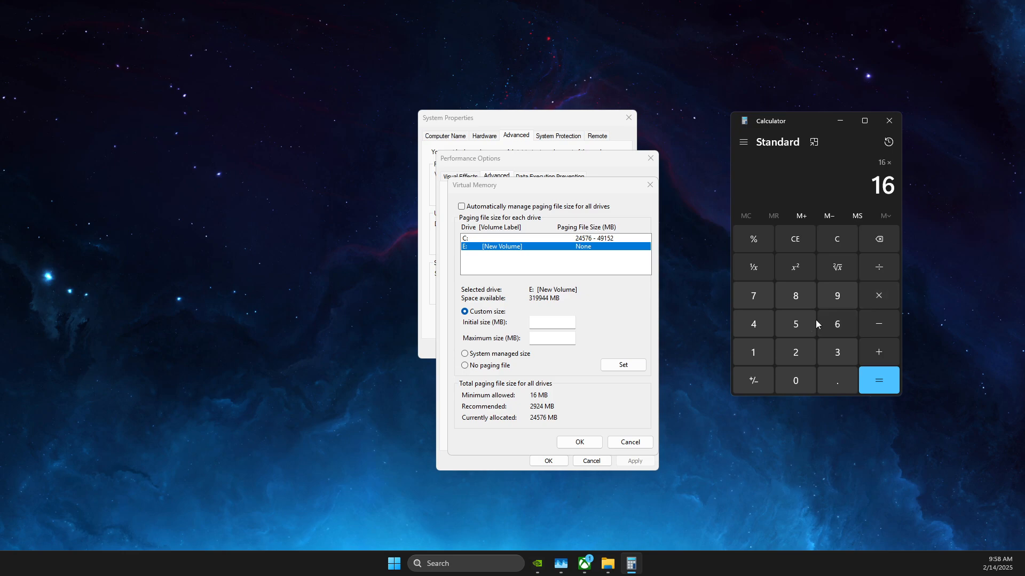
{"action": "left_click", "coordinate": [754, 352]}
{"action": "left_click", "coordinate": [795, 381]}
{"action": "left_click", "coordinate": [795, 352]}
{"action": "left_click", "coordinate": [757, 325]}
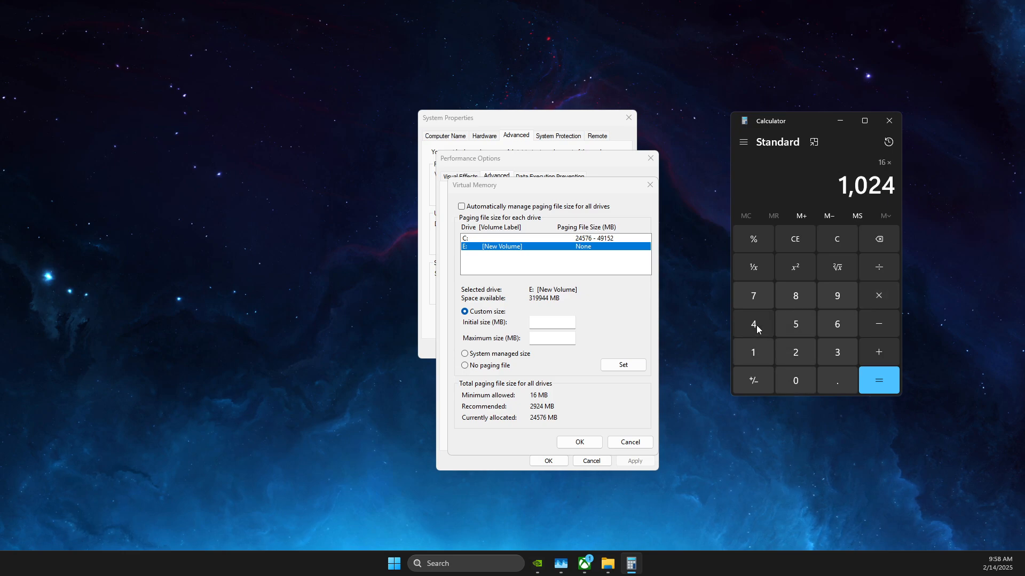
{"action": "left_click", "coordinate": [880, 301]}
{"action": "left_click", "coordinate": [764, 361]}
{"action": "left_click", "coordinate": [825, 377]}
{"action": "left_click", "coordinate": [812, 331]}
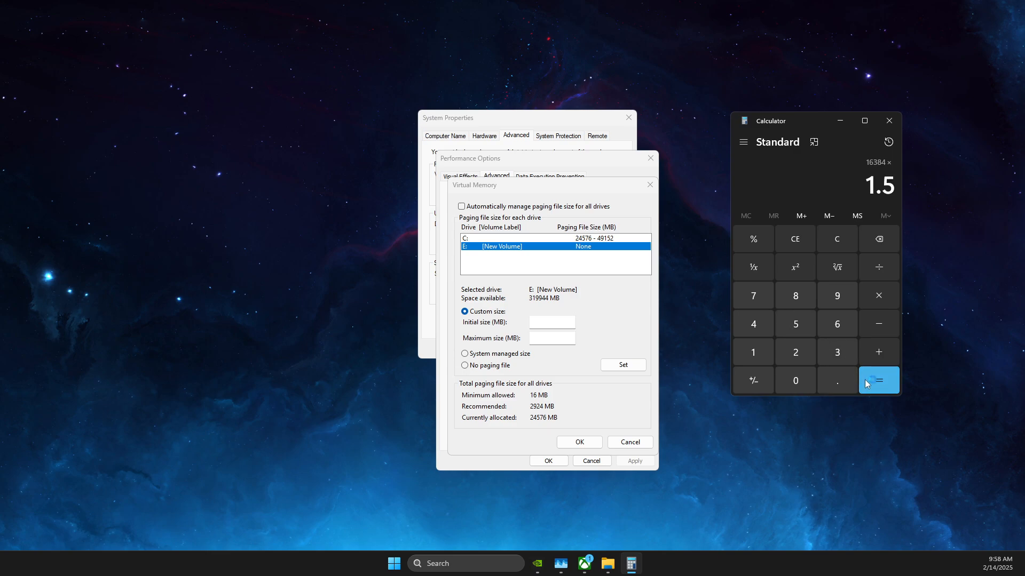
{"action": "left_click", "coordinate": [865, 380]}
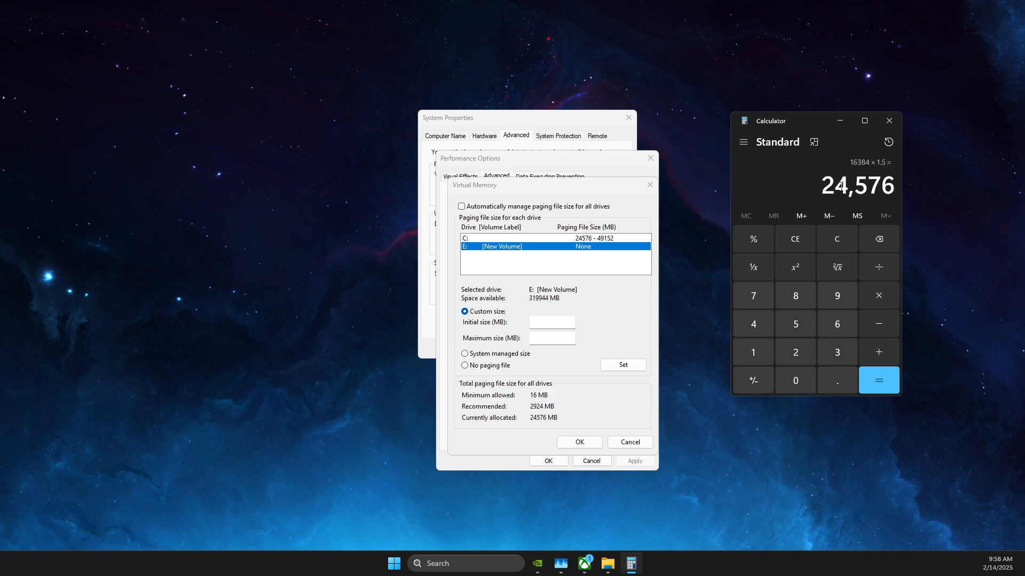
{"action": "left_click", "coordinate": [537, 322]}
- Clear the calculation and compute the maximum paging file size as 16 × 1024 × 3
{"action": "left_click", "coordinate": [846, 239]}
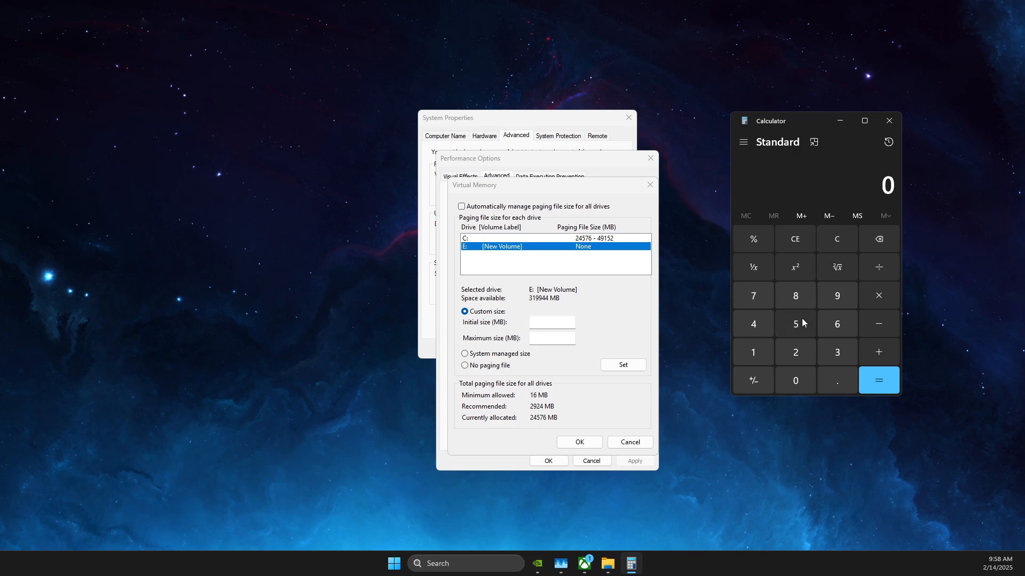
{"action": "left_click", "coordinate": [763, 350]}
{"action": "left_click", "coordinate": [836, 324]}
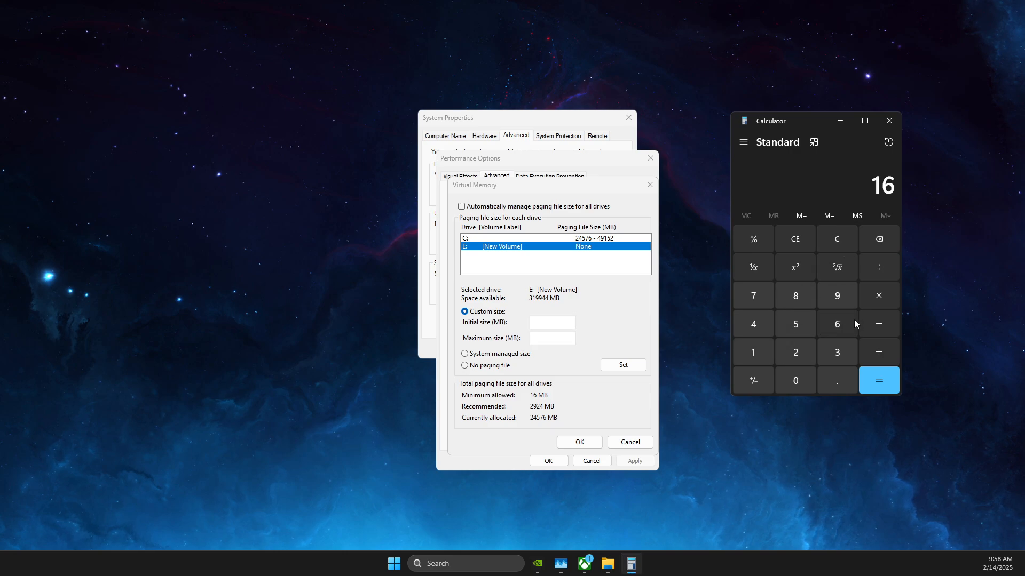
{"action": "left_click", "coordinate": [875, 297]}
{"action": "left_click", "coordinate": [759, 348]}
{"action": "left_click", "coordinate": [795, 381]}
{"action": "left_click", "coordinate": [795, 352]}
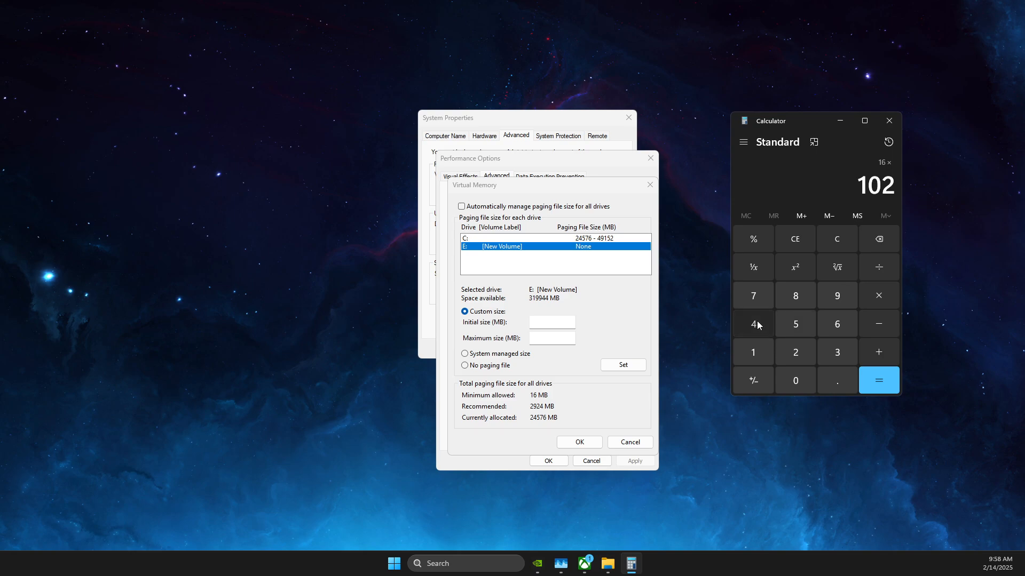
{"action": "left_click", "coordinate": [753, 324]}
{"action": "left_click", "coordinate": [875, 295]}
{"action": "left_click", "coordinate": [838, 352]}
{"action": "left_click", "coordinate": [879, 380]}
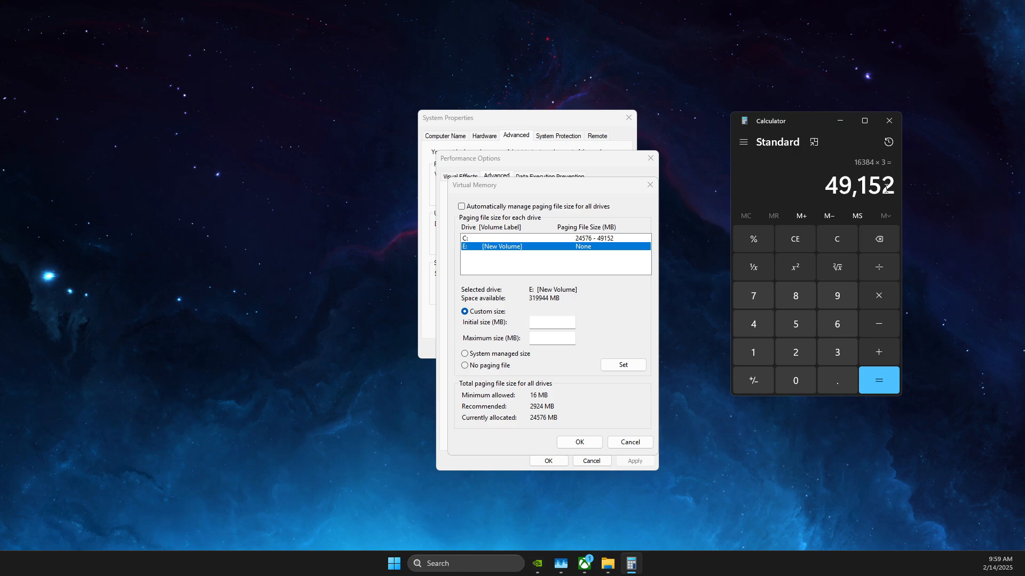
- Cancel the Virtual Memory and Performance Options dialogs, and close Calculator and System Properties
{"action": "left_click", "coordinate": [542, 342]}
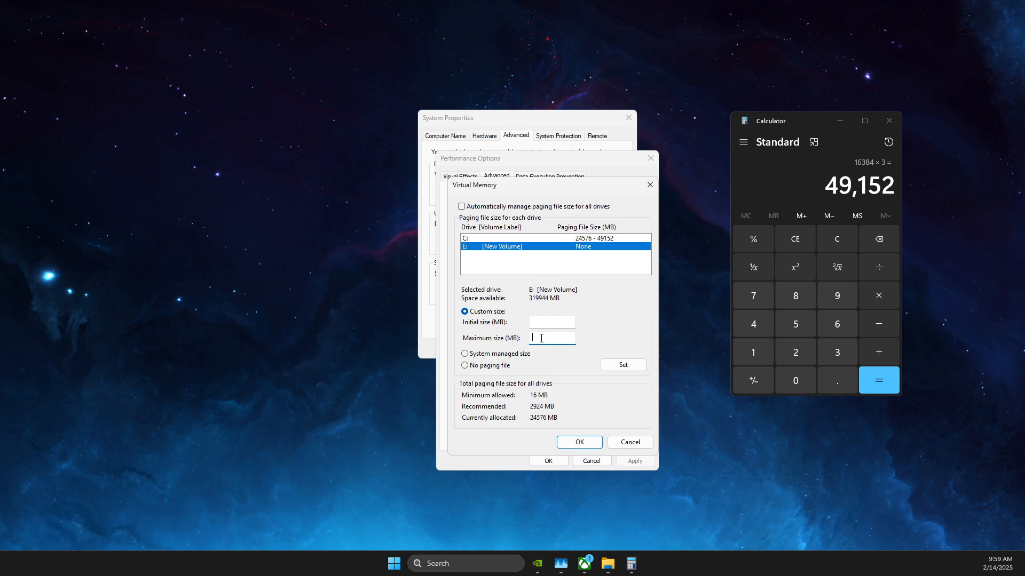
{"action": "left_click", "coordinate": [630, 442]}
{"action": "left_click", "coordinate": [604, 463]}
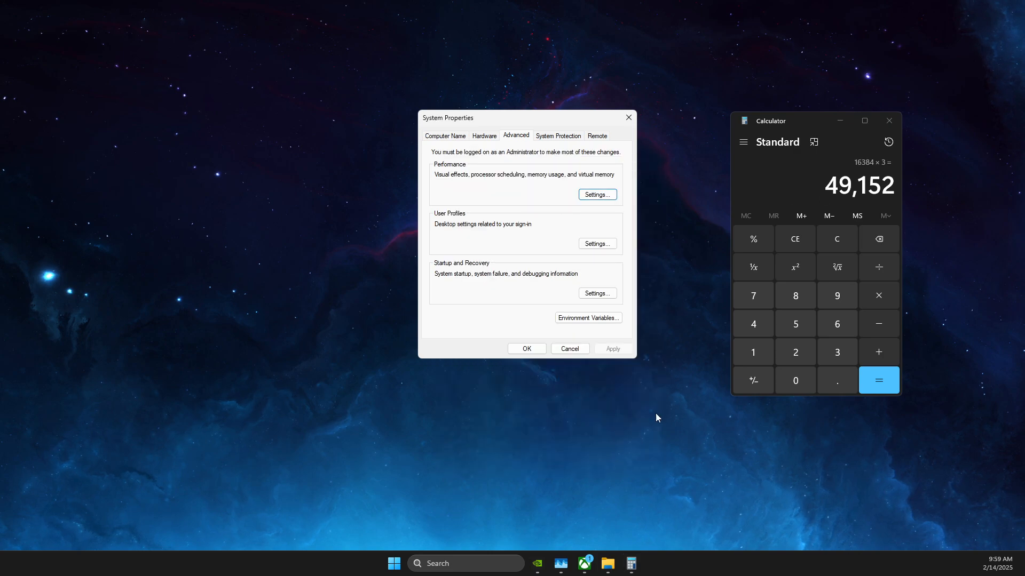
{"action": "left_click", "coordinate": [888, 120]}
{"action": "left_click", "coordinate": [629, 118]}
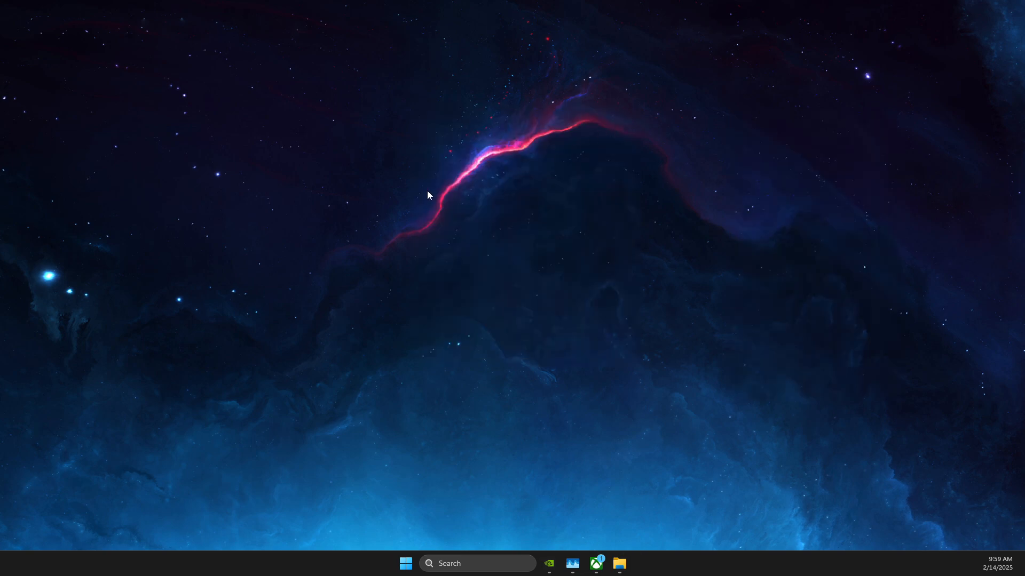
- Open System Configuration through Windows search and hide all Microsoft services in the list of services
{"action": "left_click", "coordinate": [491, 558]}
{"action": "type", "text": "system Configuration"}
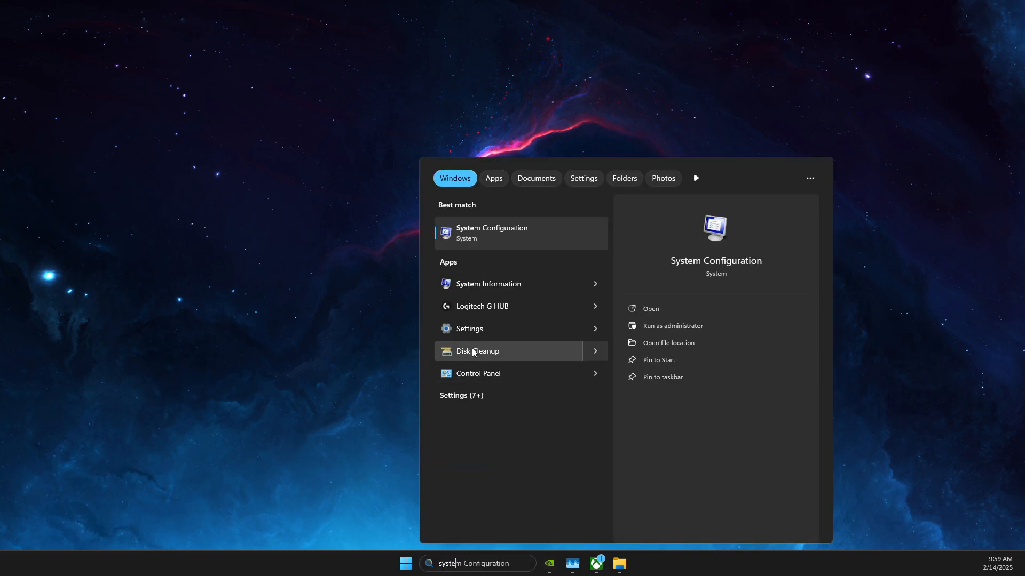
{"action": "left_click", "coordinate": [511, 236]}
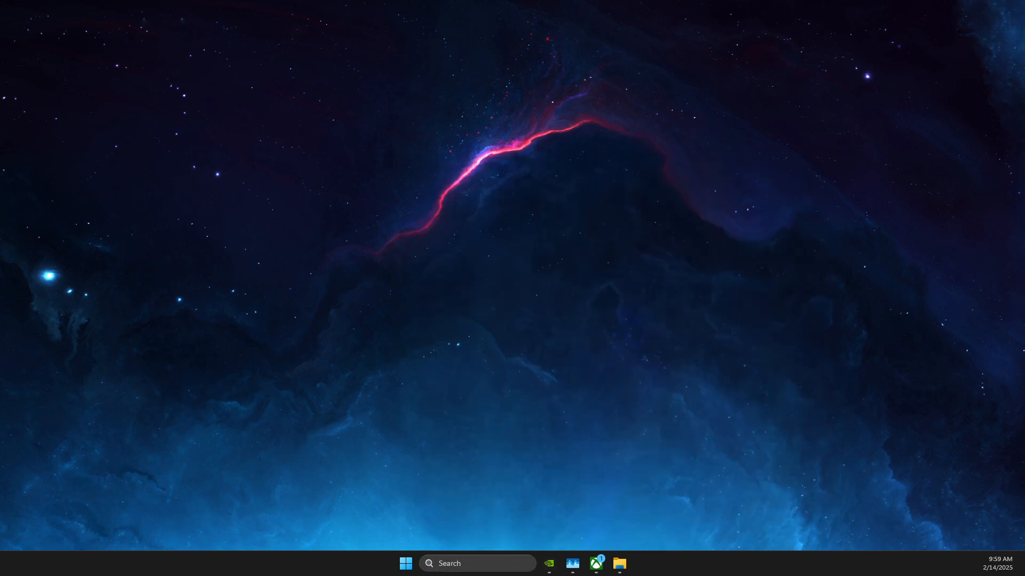
{"action": "left_click", "coordinate": [428, 193]}
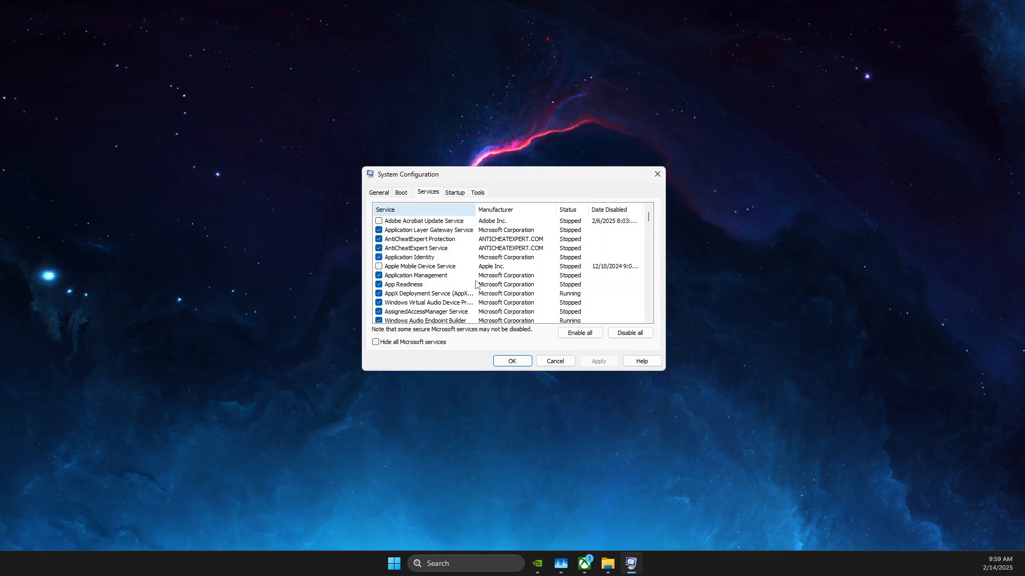
{"action": "left_click", "coordinate": [376, 343]}
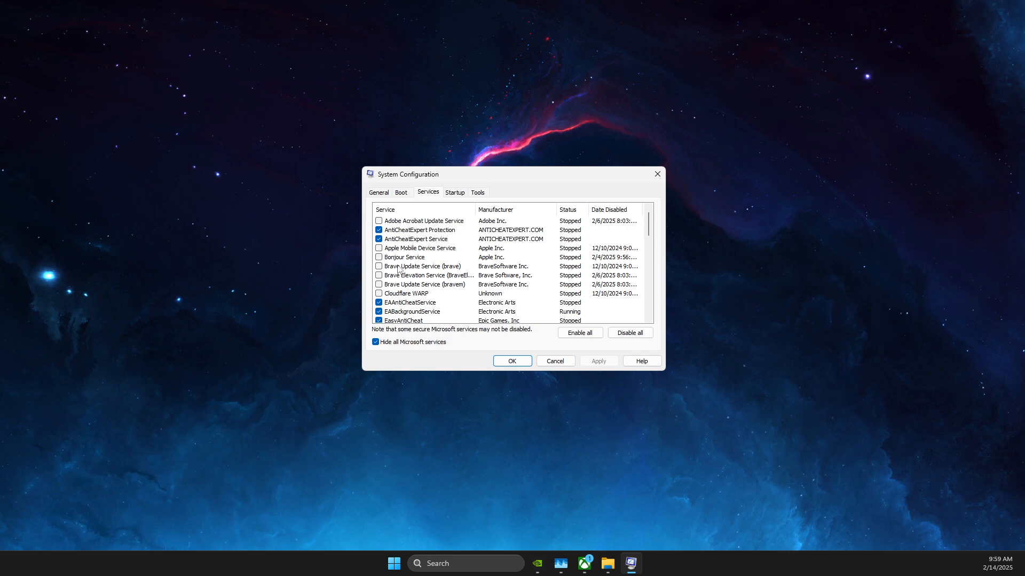
- Deselect the Google Chrome Elevation, both Google Updater services and HwMonitorRecordService, and close System Configuration without applying the changes
{"action": "scroll", "coordinate": [651, 223], "scroll_direction": "down", "scroll_amount": 3}
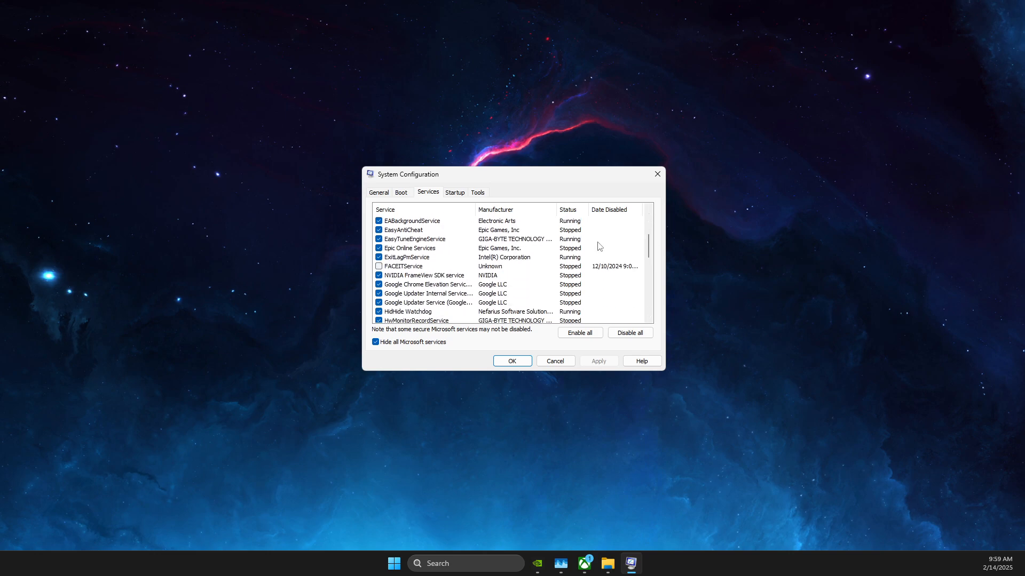
{"action": "left_click", "coordinate": [399, 275]}
{"action": "left_click", "coordinate": [379, 284]}
{"action": "left_click", "coordinate": [379, 294]}
{"action": "left_click", "coordinate": [379, 302]}
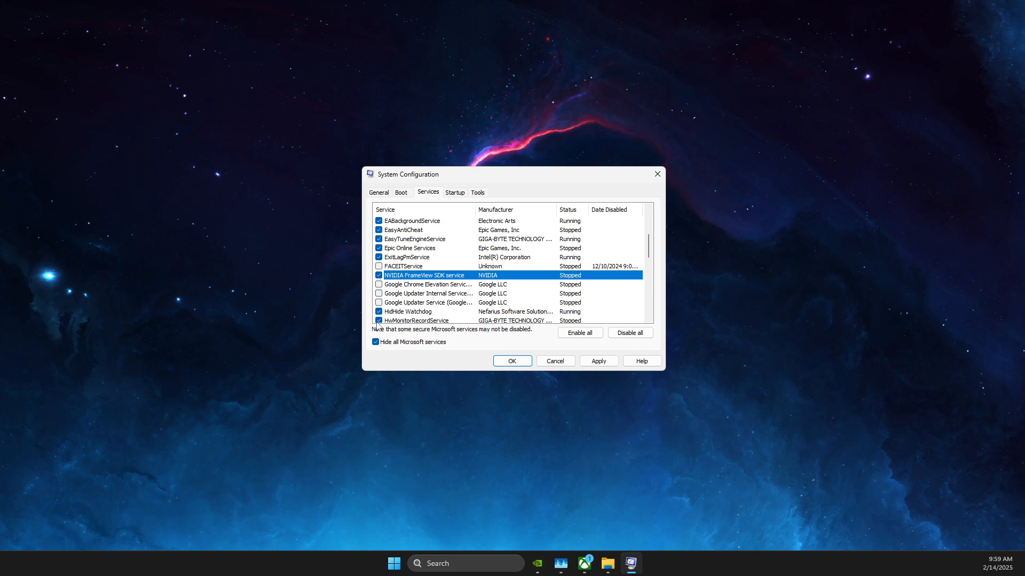
{"action": "left_click", "coordinate": [379, 321]}
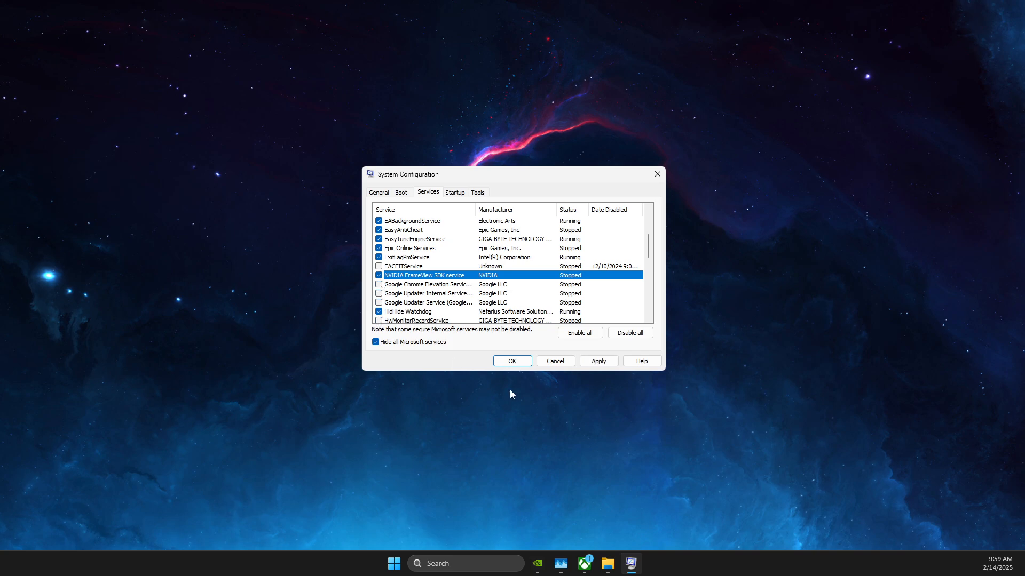
{"action": "left_click", "coordinate": [664, 173]}
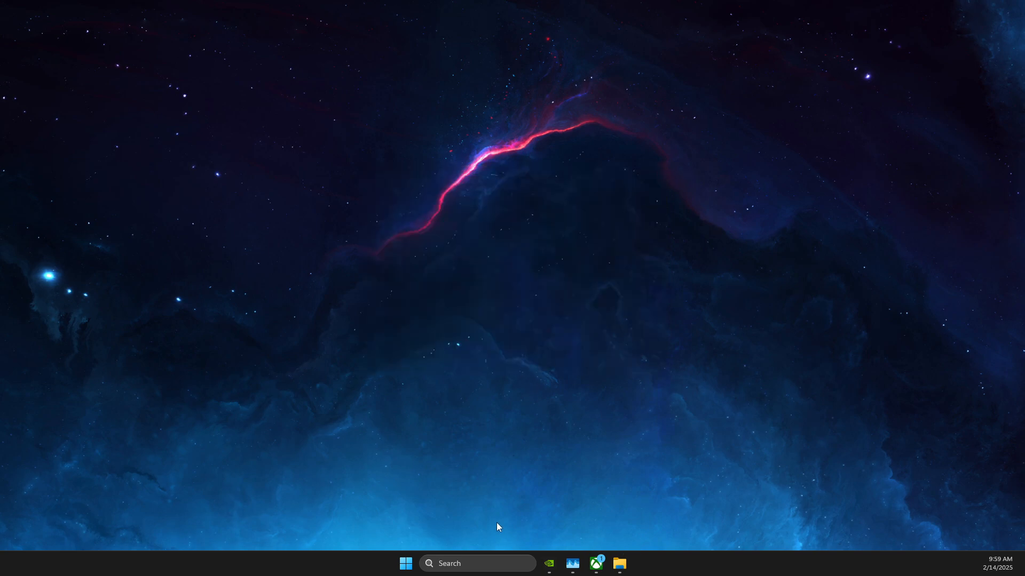
- Open the Run dialog through Windows search and run %temp% to open the Temp folder
{"action": "left_click", "coordinate": [485, 563]}
{"action": "type", "text": "run"}
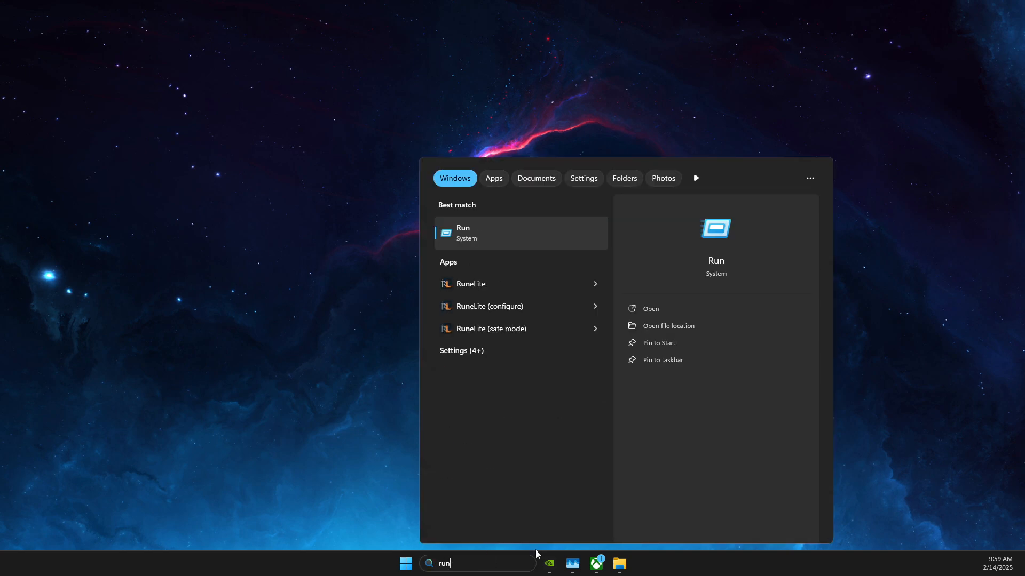
{"action": "left_click", "coordinate": [449, 248]}
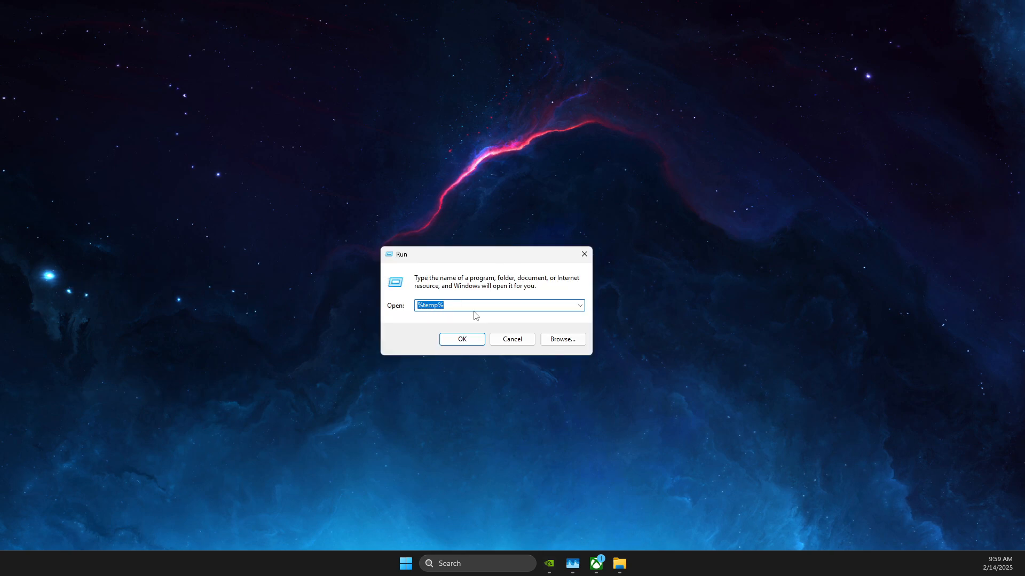
{"action": "left_click", "coordinate": [460, 339]}
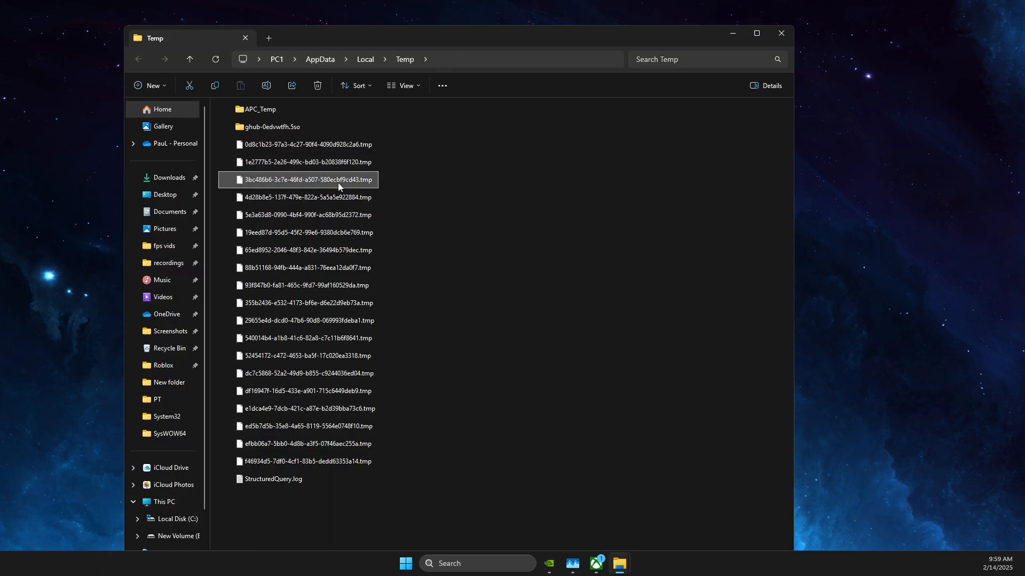
- Delete all files and folders in the Temp folder and close its window
{"action": "key", "text": "ctrl+a"}
{"action": "right_click", "coordinate": [299, 127]}
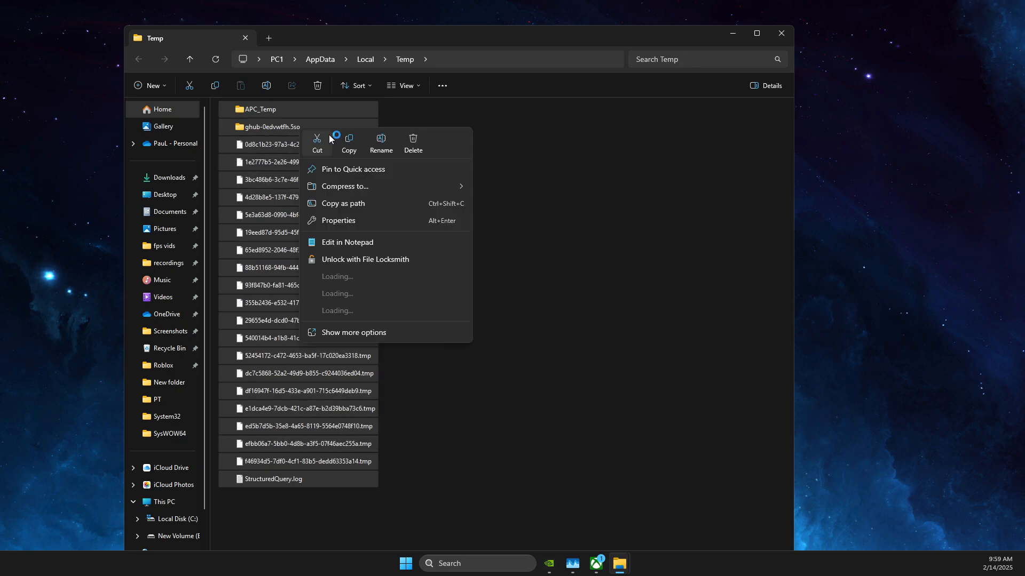
{"action": "left_click", "coordinate": [414, 143]}
{"action": "left_click", "coordinate": [538, 244]}
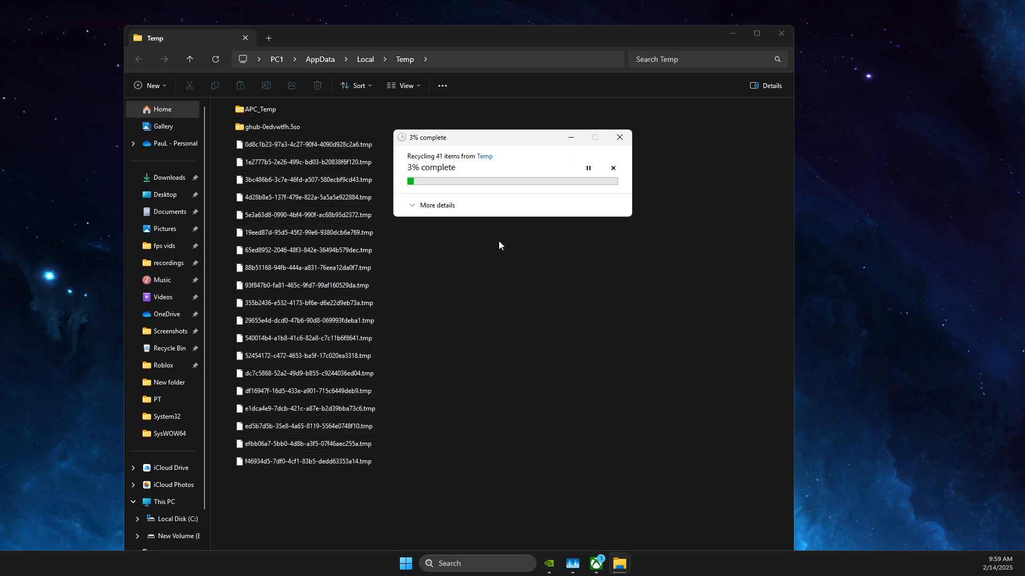
{"action": "left_click", "coordinate": [592, 244]}
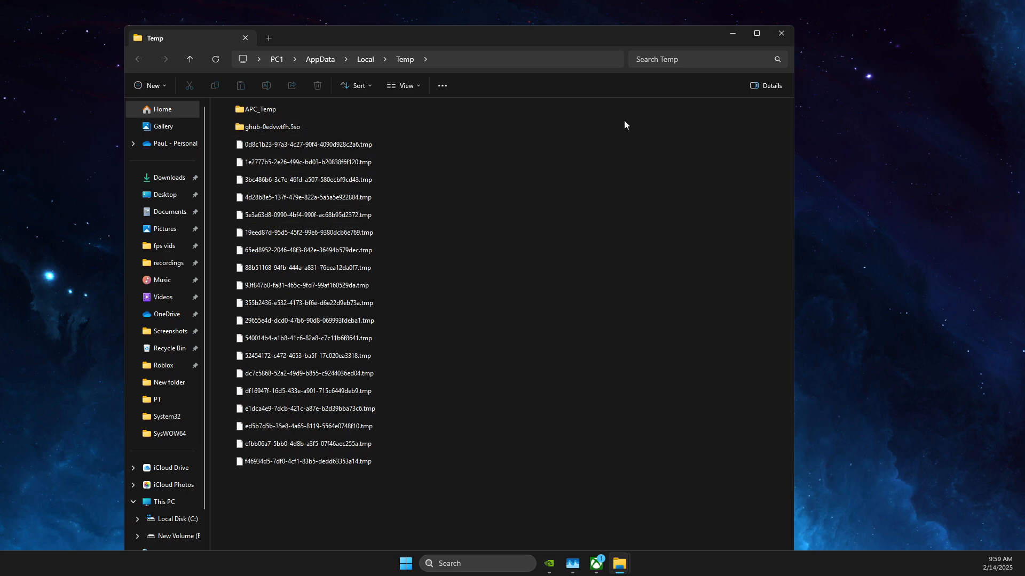
{"action": "left_click", "coordinate": [791, 33]}
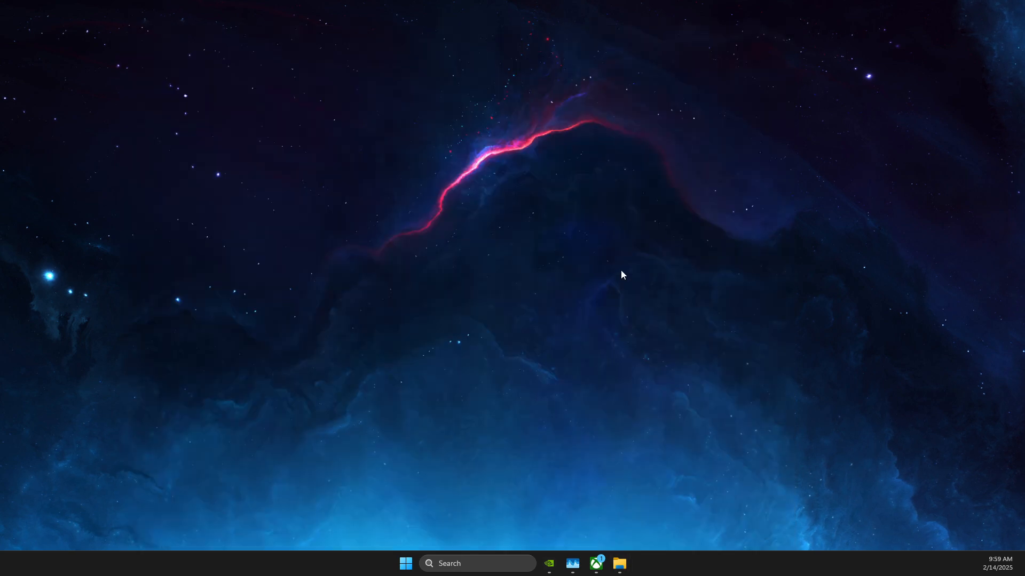
- Find Storage settings through Windows search and open the Temporary files page
{"action": "left_click", "coordinate": [457, 565]}
{"action": "type", "text": "storage settings"}
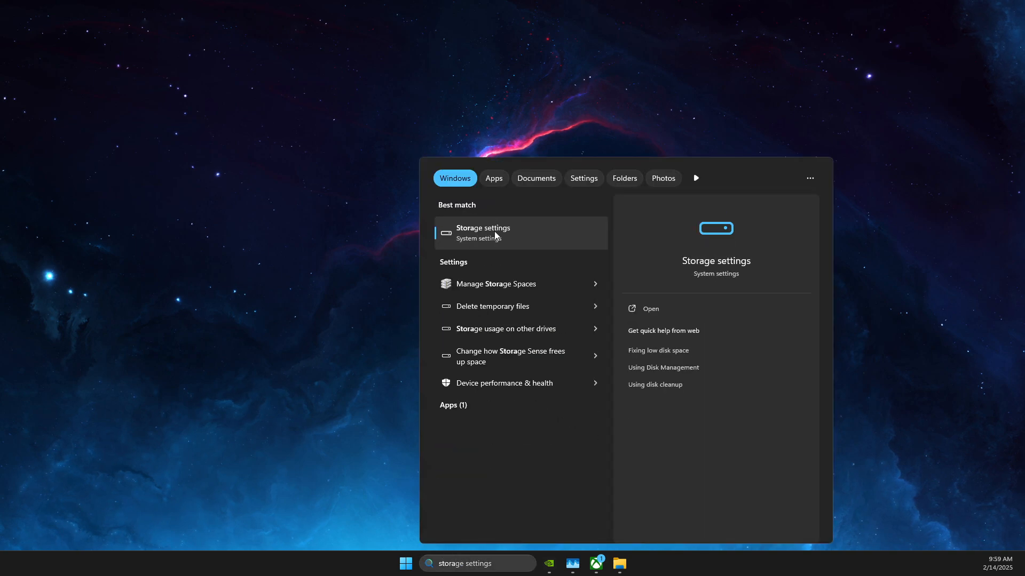
{"action": "left_click", "coordinate": [495, 235]}
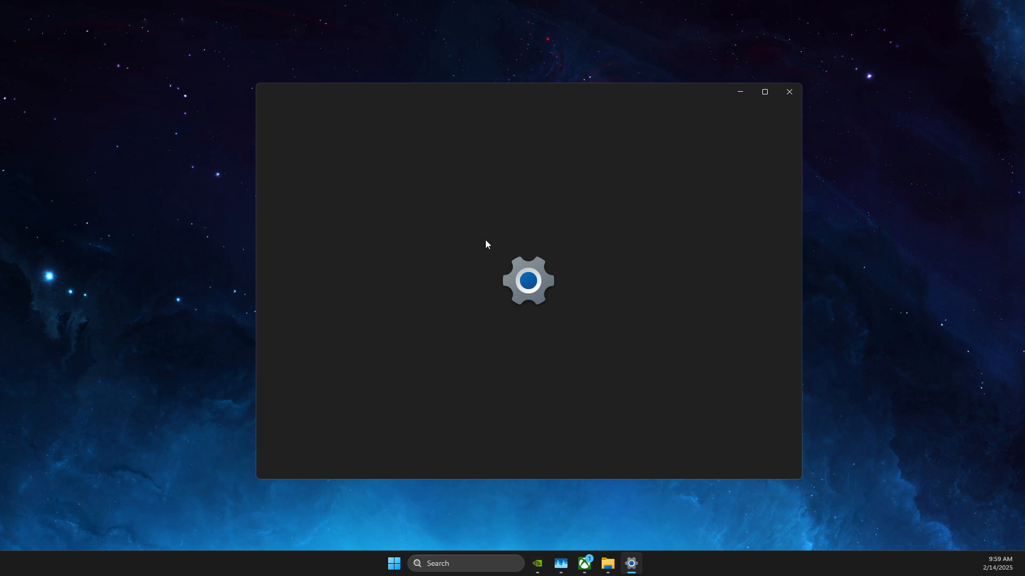
{"action": "left_click", "coordinate": [512, 293]}
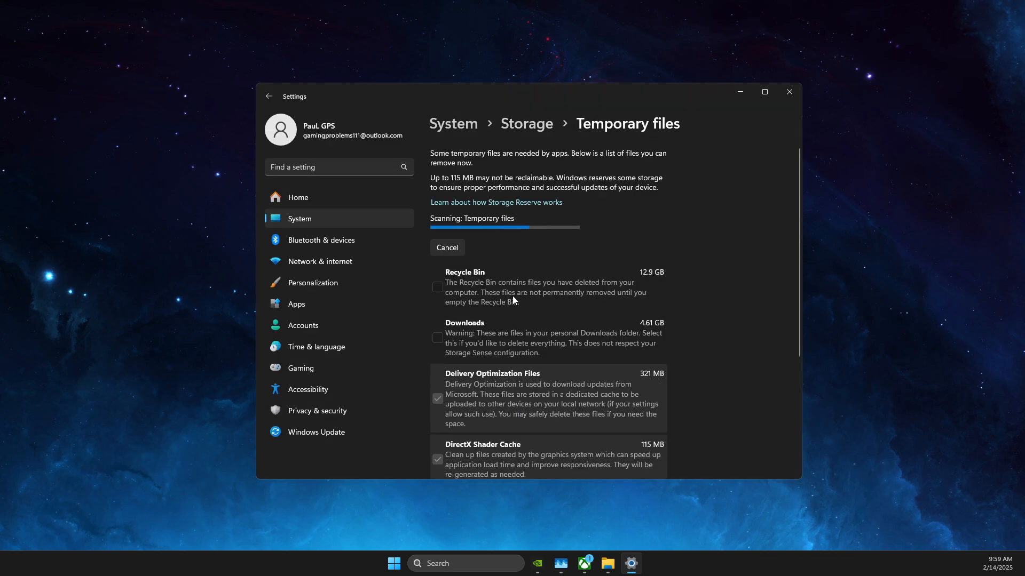
- Include the Recycle Bin in the temporary files to remove, cancel the removal at the confirmation, and close Settings
{"action": "scroll", "coordinate": [480, 245], "scroll_direction": "down", "scroll_amount": 2}
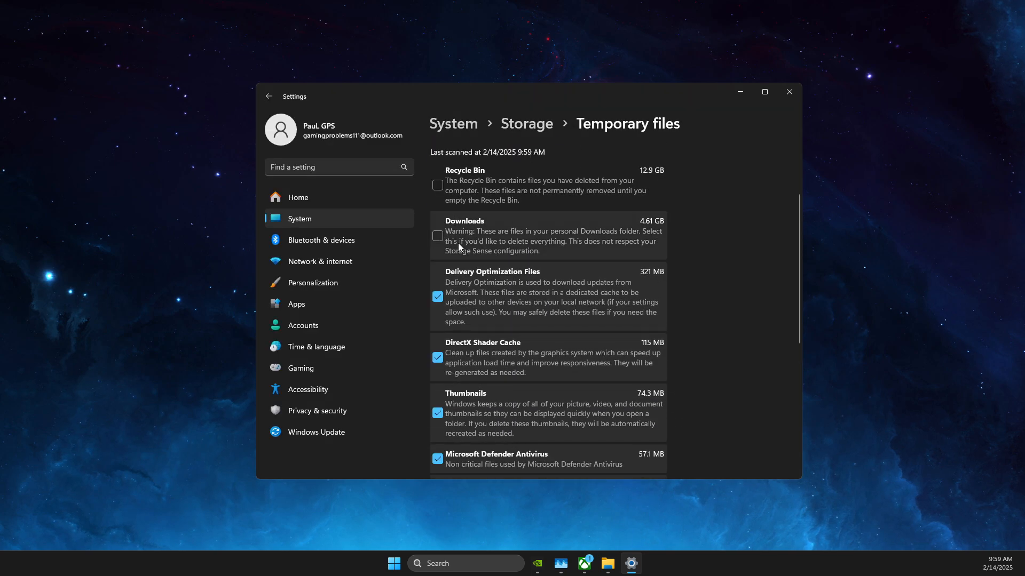
{"action": "left_click", "coordinate": [437, 185]}
{"action": "scroll", "coordinate": [466, 256], "scroll_direction": "up", "scroll_amount": 3}
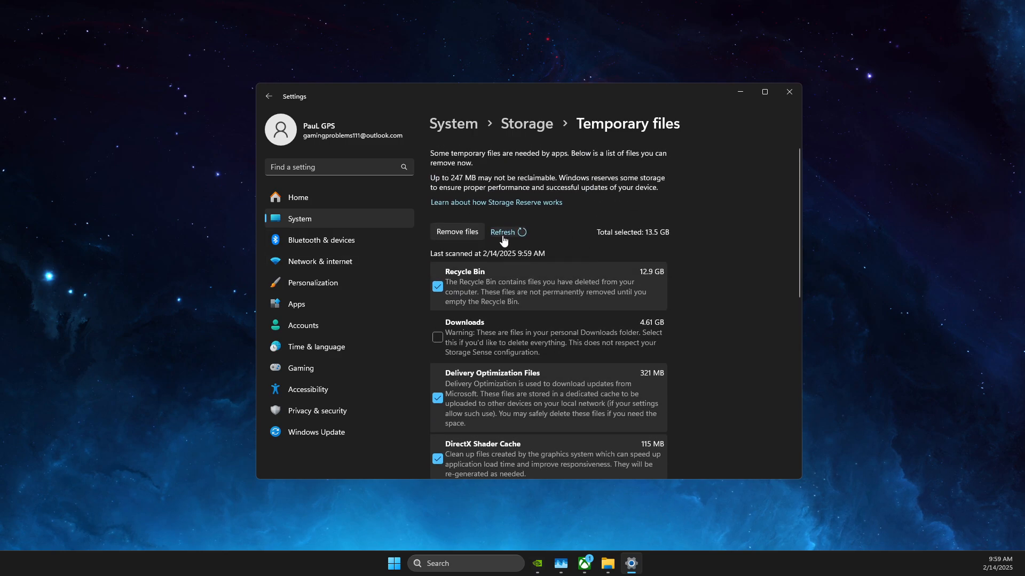
{"action": "left_click", "coordinate": [477, 228]}
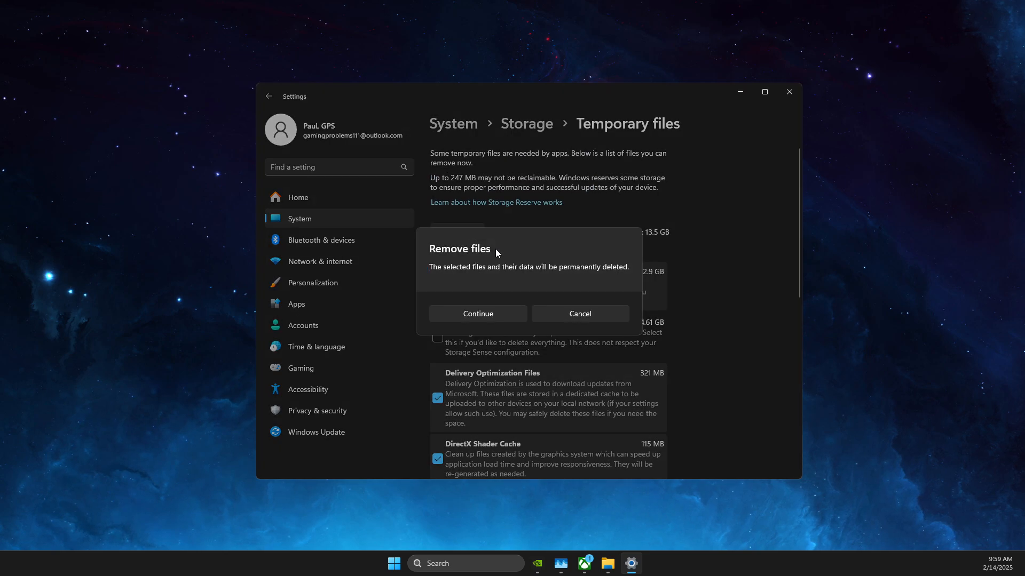
{"action": "left_click", "coordinate": [597, 315]}
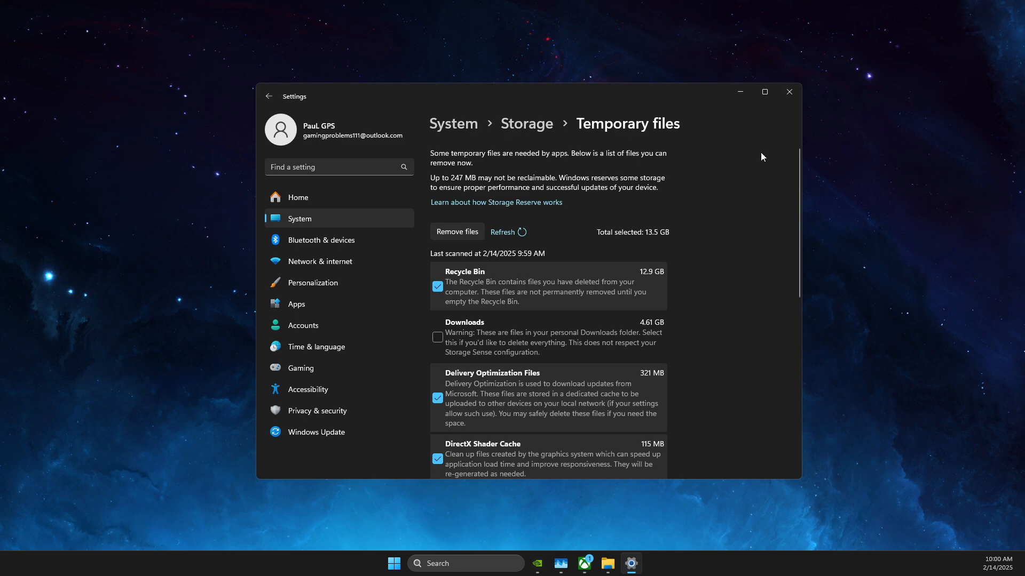
{"action": "left_click", "coordinate": [788, 90]}
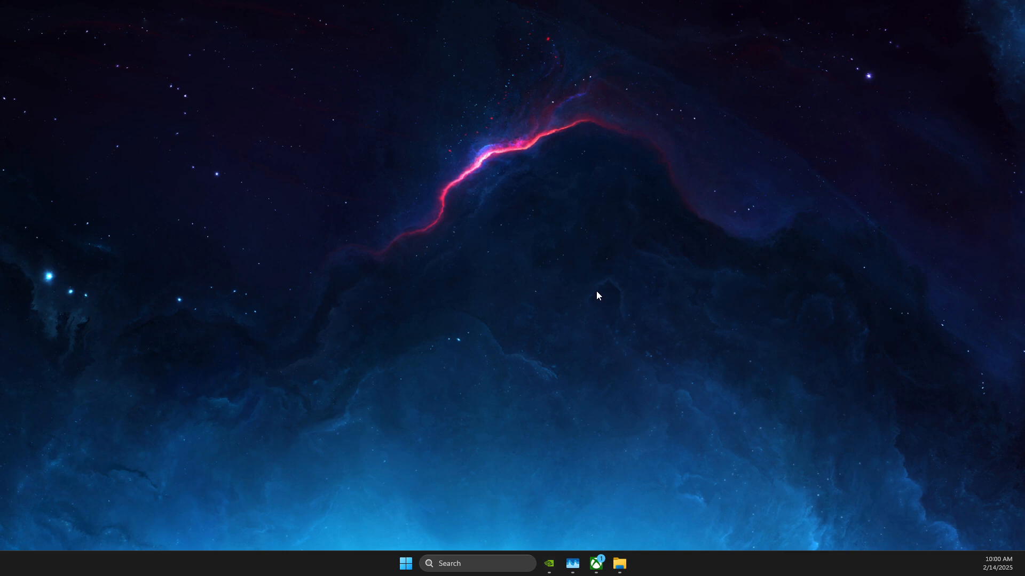
- Open Task Manager through Windows search and filter its running processes by steam
{"action": "left_click", "coordinate": [469, 564]}
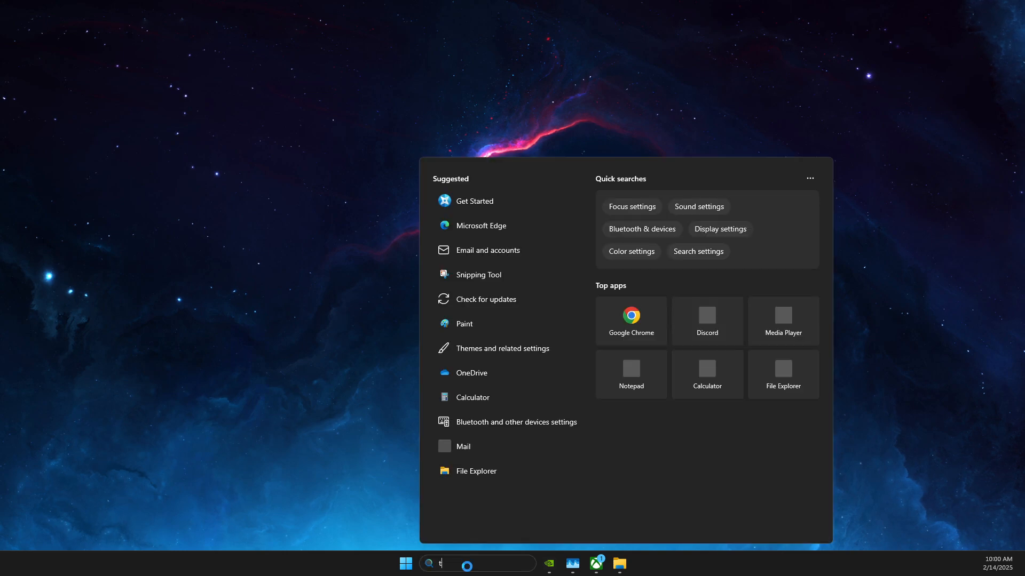
{"action": "type", "text": "task"}
{"action": "left_click", "coordinate": [496, 236]}
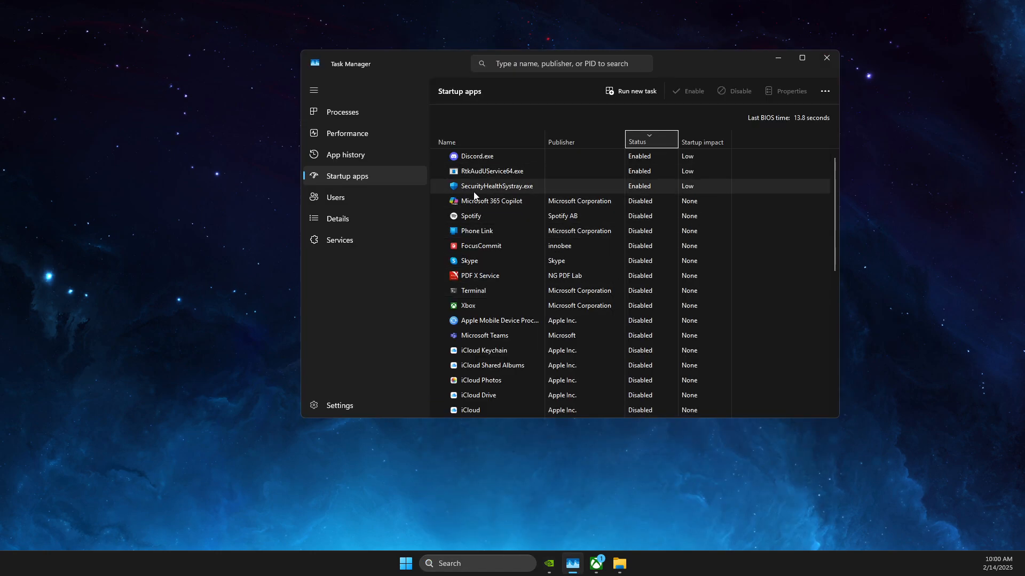
{"action": "left_click", "coordinate": [528, 64]}
{"action": "type", "text": "st"}
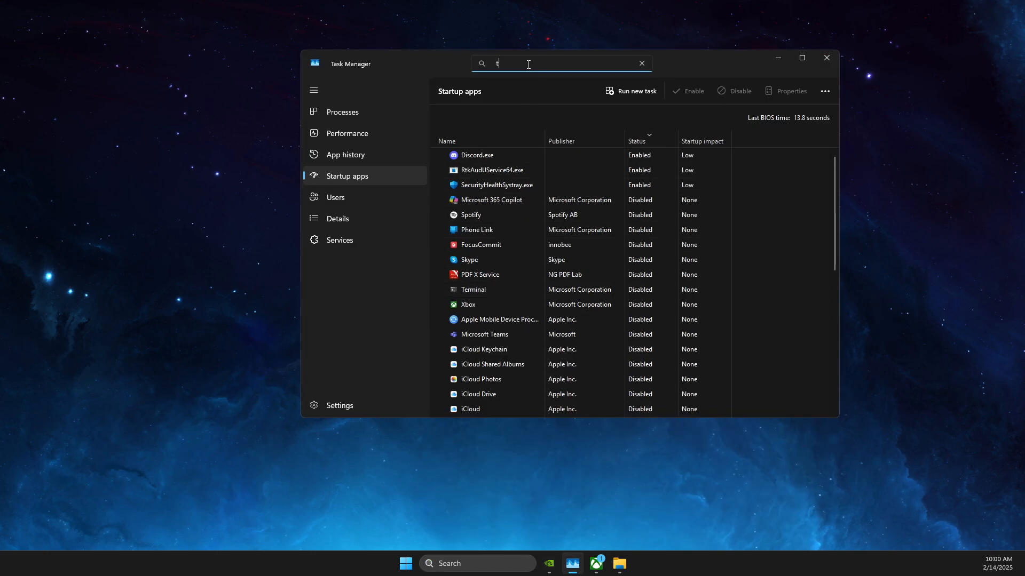
{"action": "type", "text": "eam"}
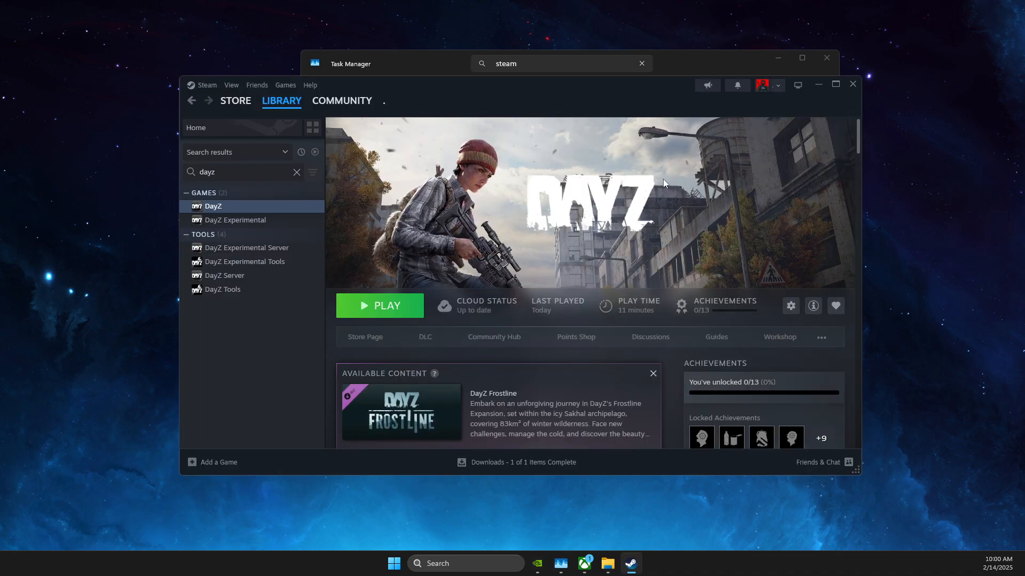
{"action": "left_click", "coordinate": [629, 60]}
{"action": "left_click", "coordinate": [345, 113]}
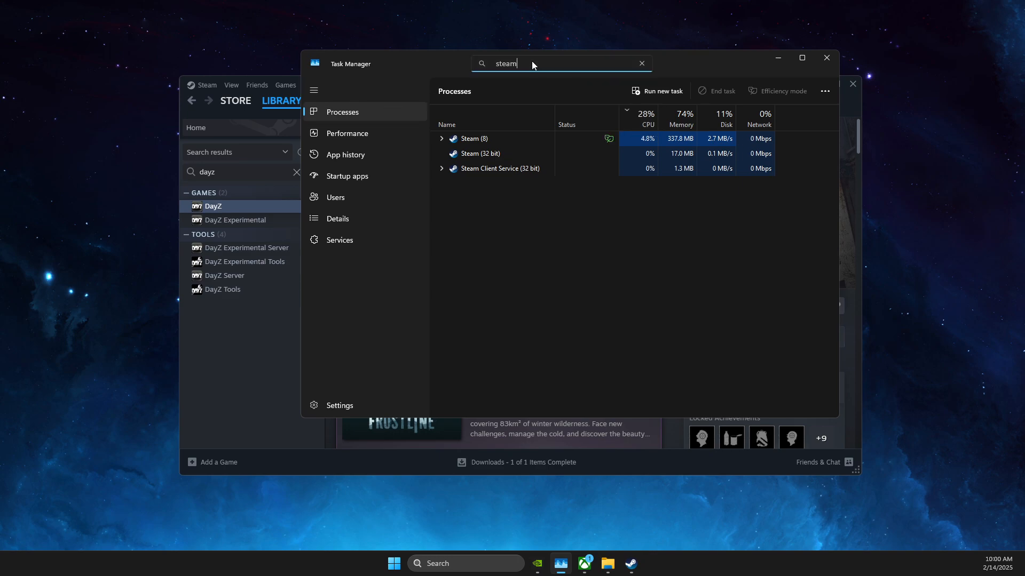
- Go to the details of the Steam (32 bit) process and bring up the priority options for steam.exe
{"action": "right_click", "coordinate": [482, 138]}
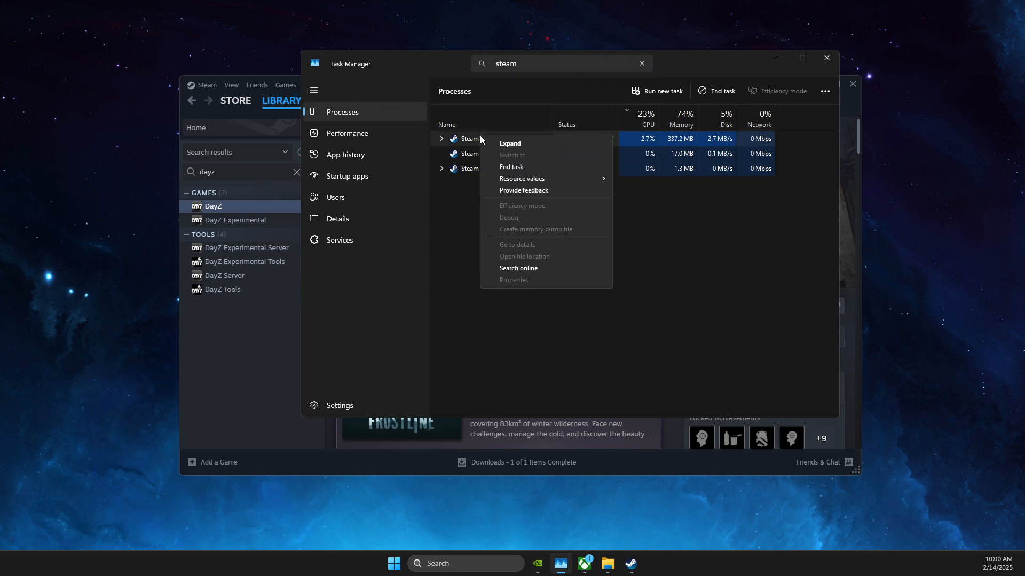
{"action": "right_click", "coordinate": [455, 154]}
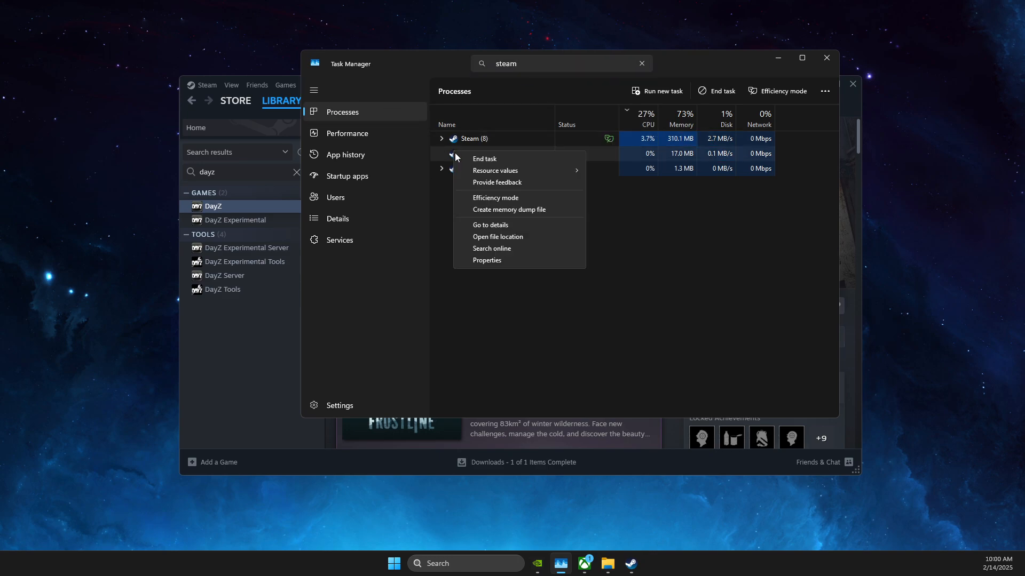
{"action": "left_click", "coordinate": [495, 228]}
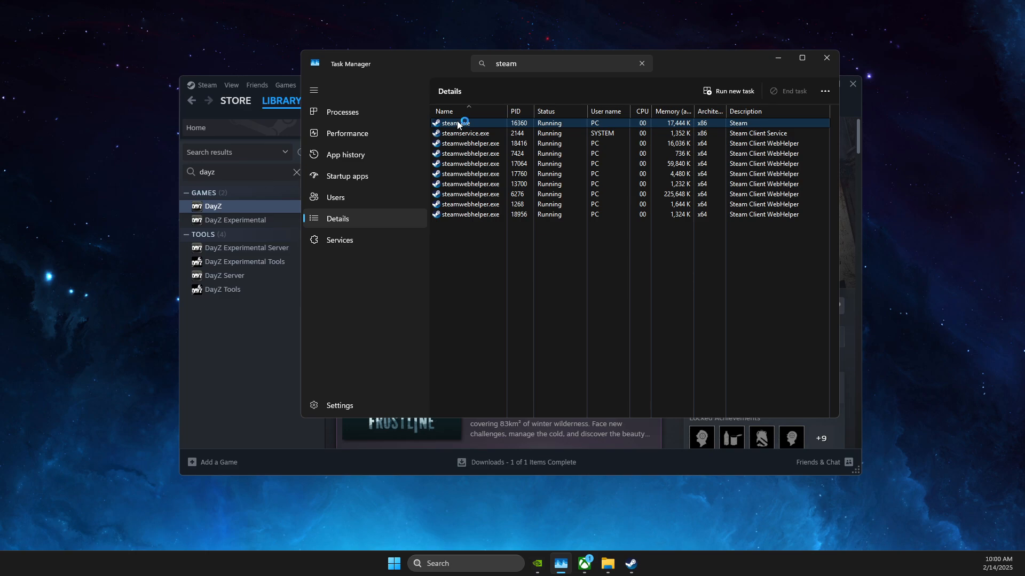
{"action": "right_click", "coordinate": [457, 125]}
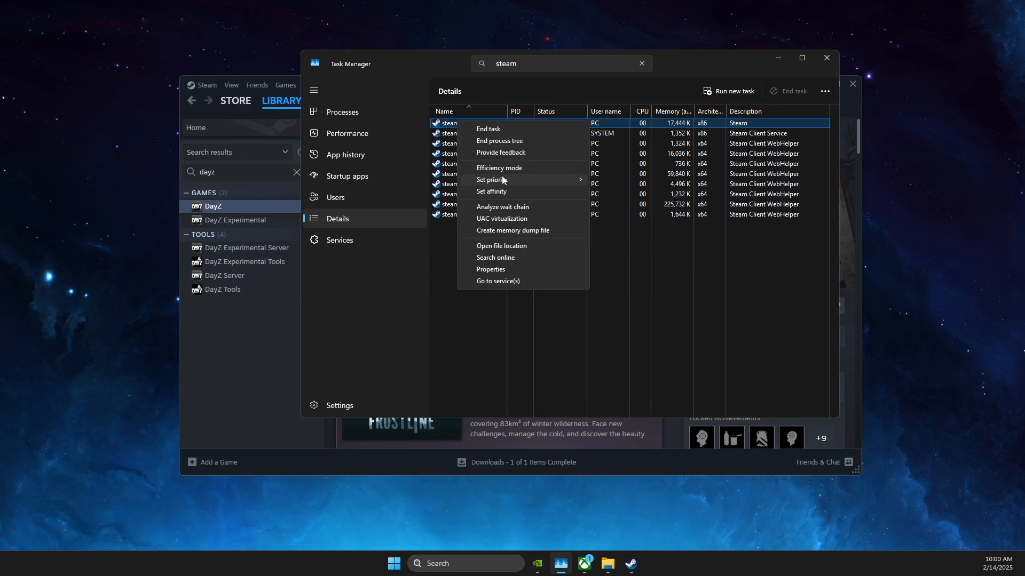
{"action": "mouse_move", "coordinate": [504, 180]}
- Close Task Manager and minimize the Steam window
{"action": "left_click", "coordinate": [826, 59]}
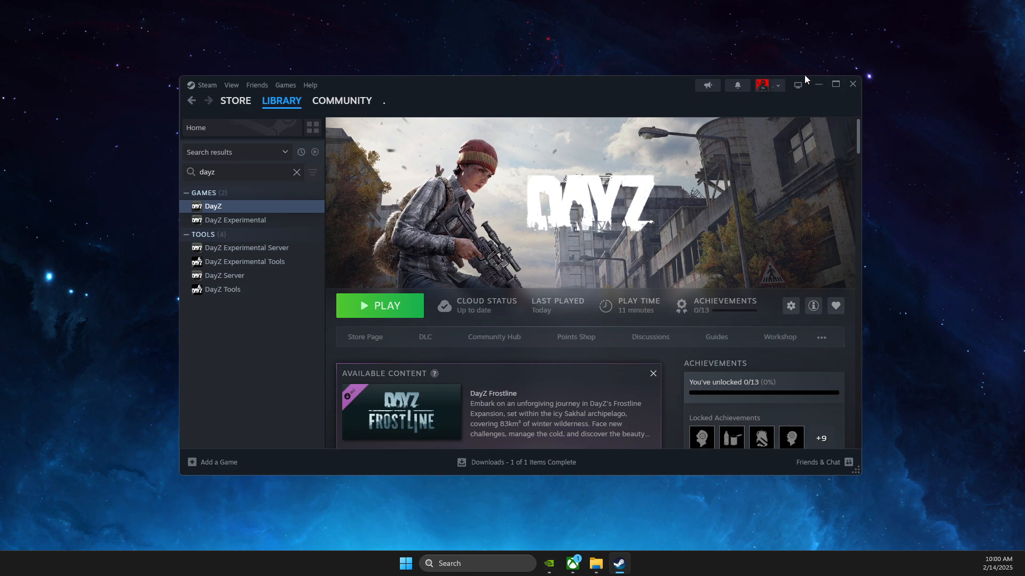
{"action": "left_click", "coordinate": [817, 84]}
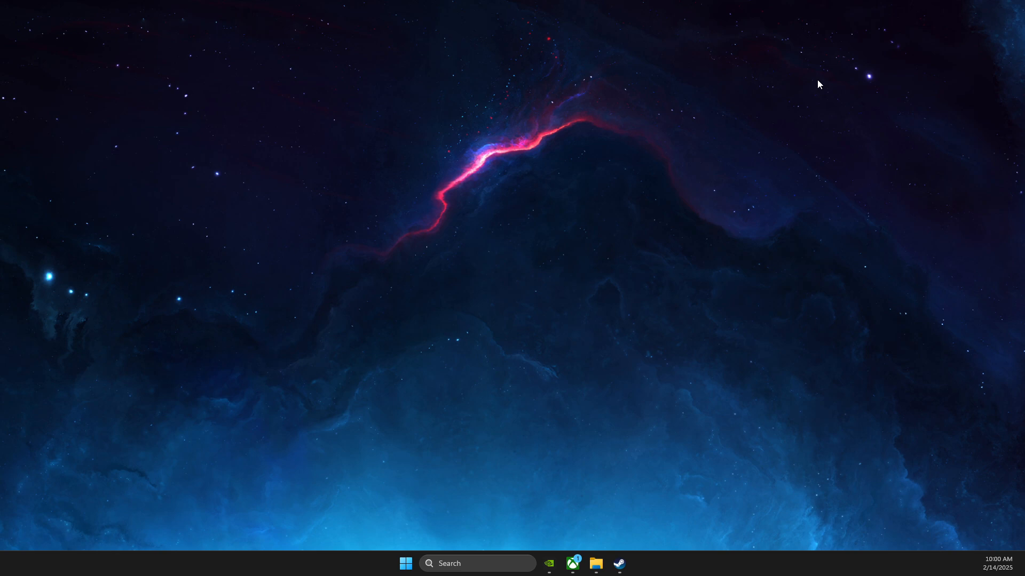